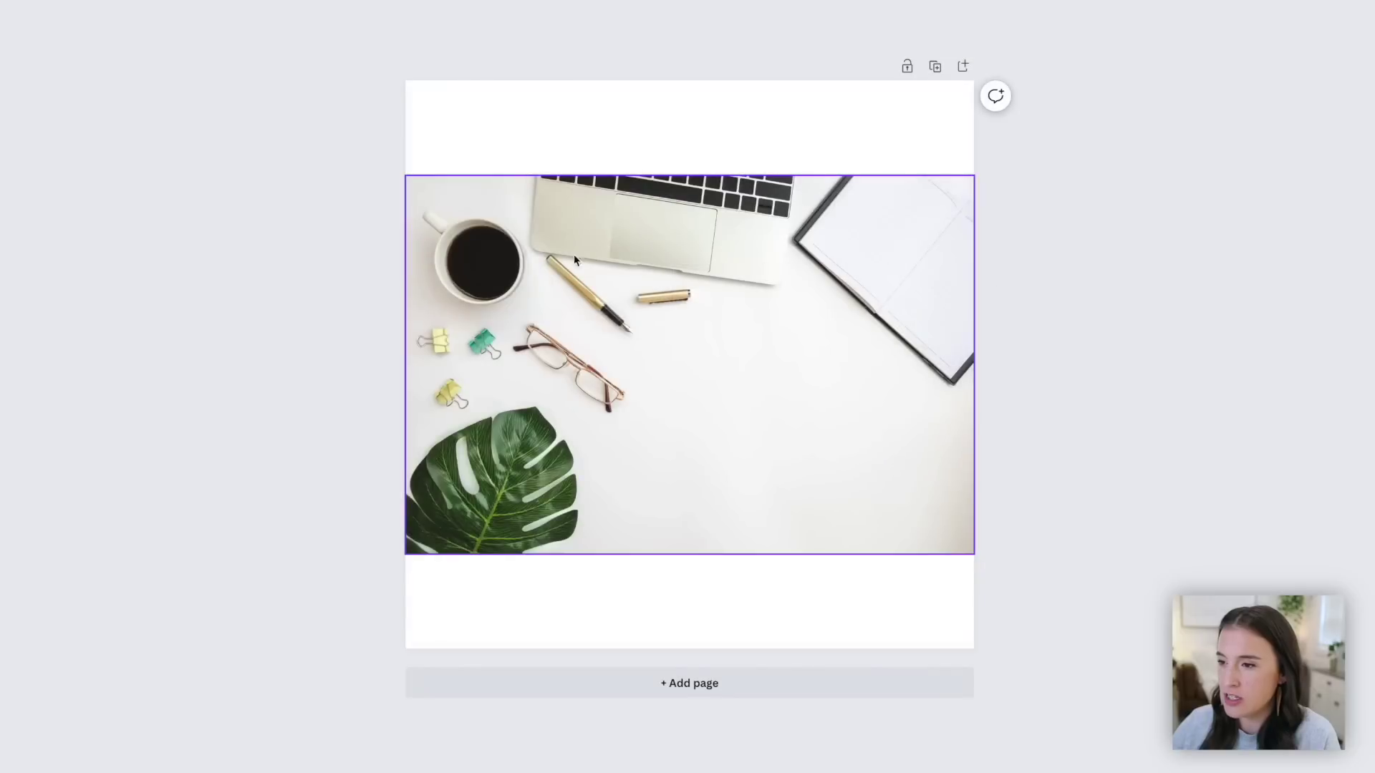
Enlarge the desk photo from its corners and centre it so it fills the page.
left_click(750, 310)
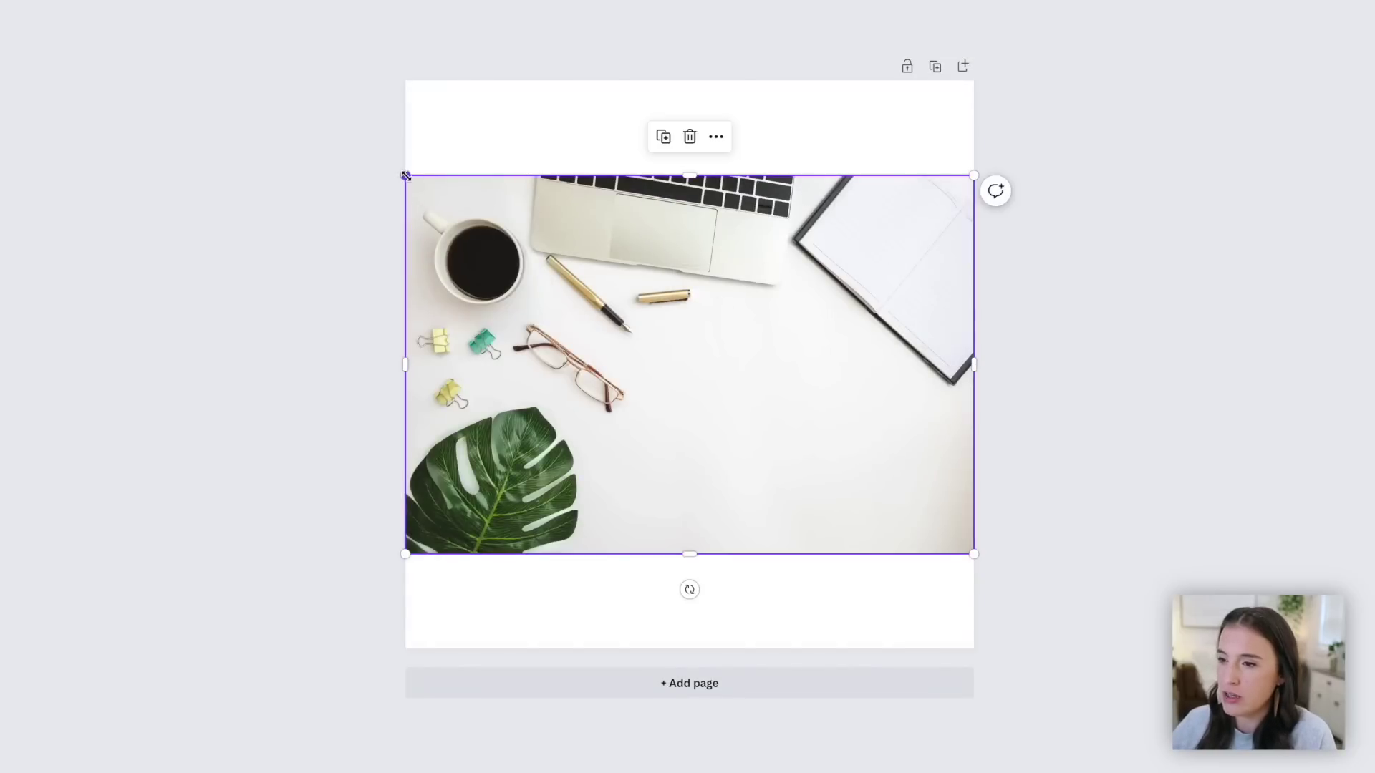
left_click_drag(405, 176, 298, 27)
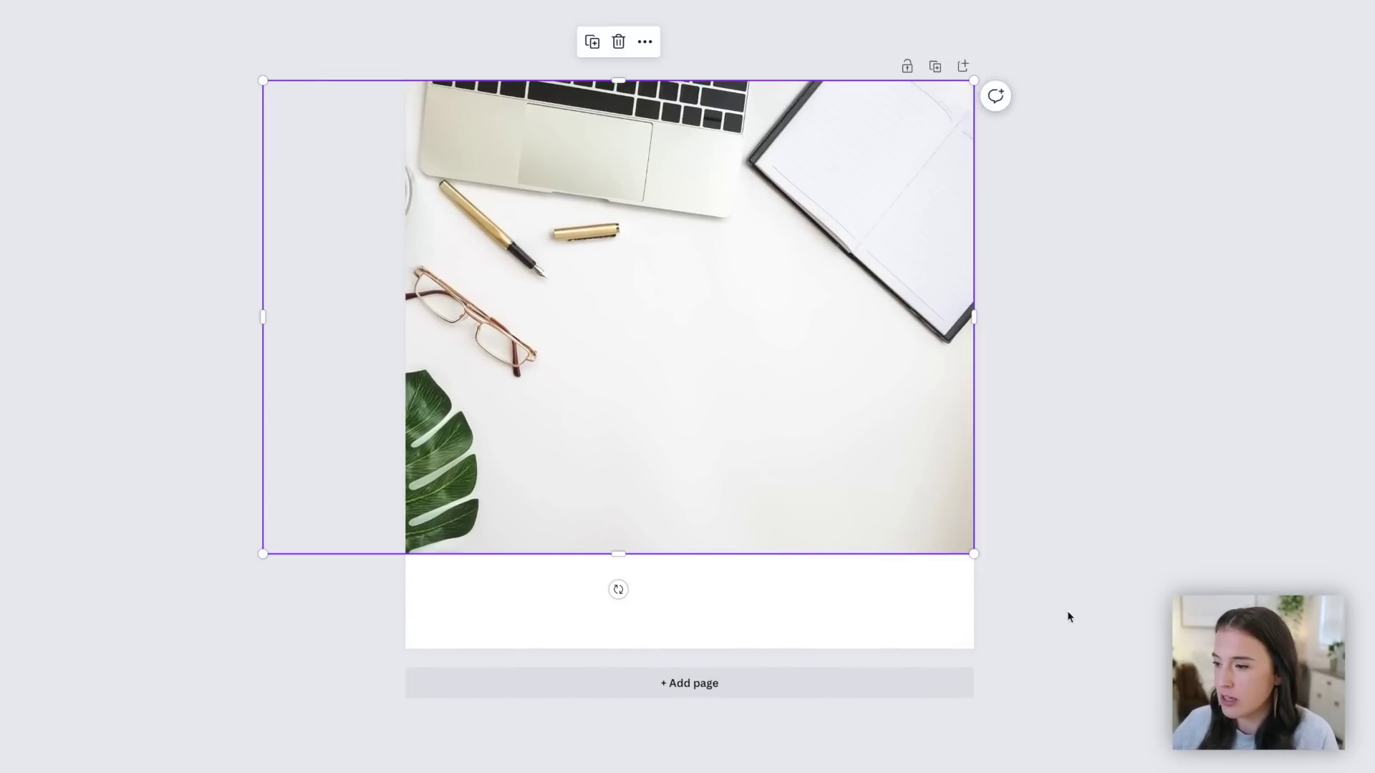
left_click_drag(974, 552, 1111, 658)
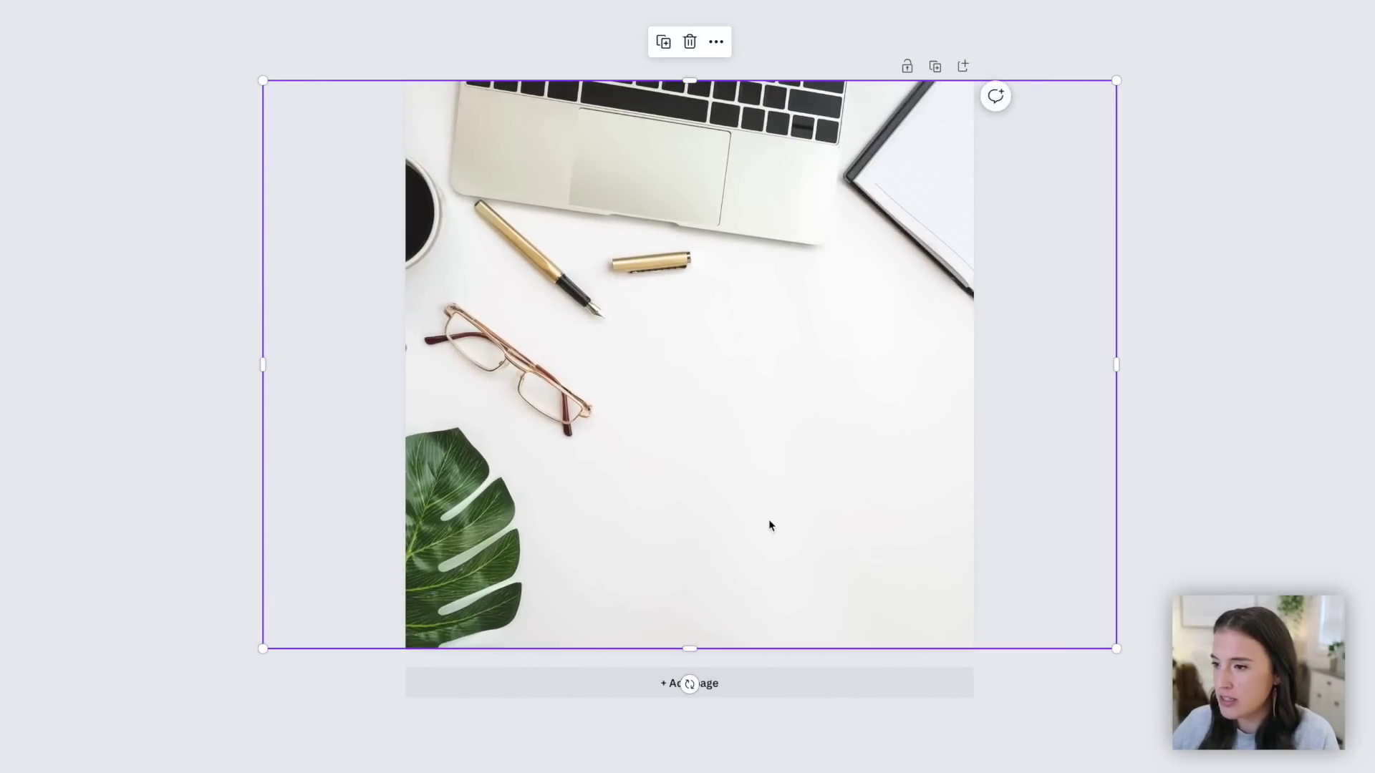
left_click_drag(770, 524, 899, 521)
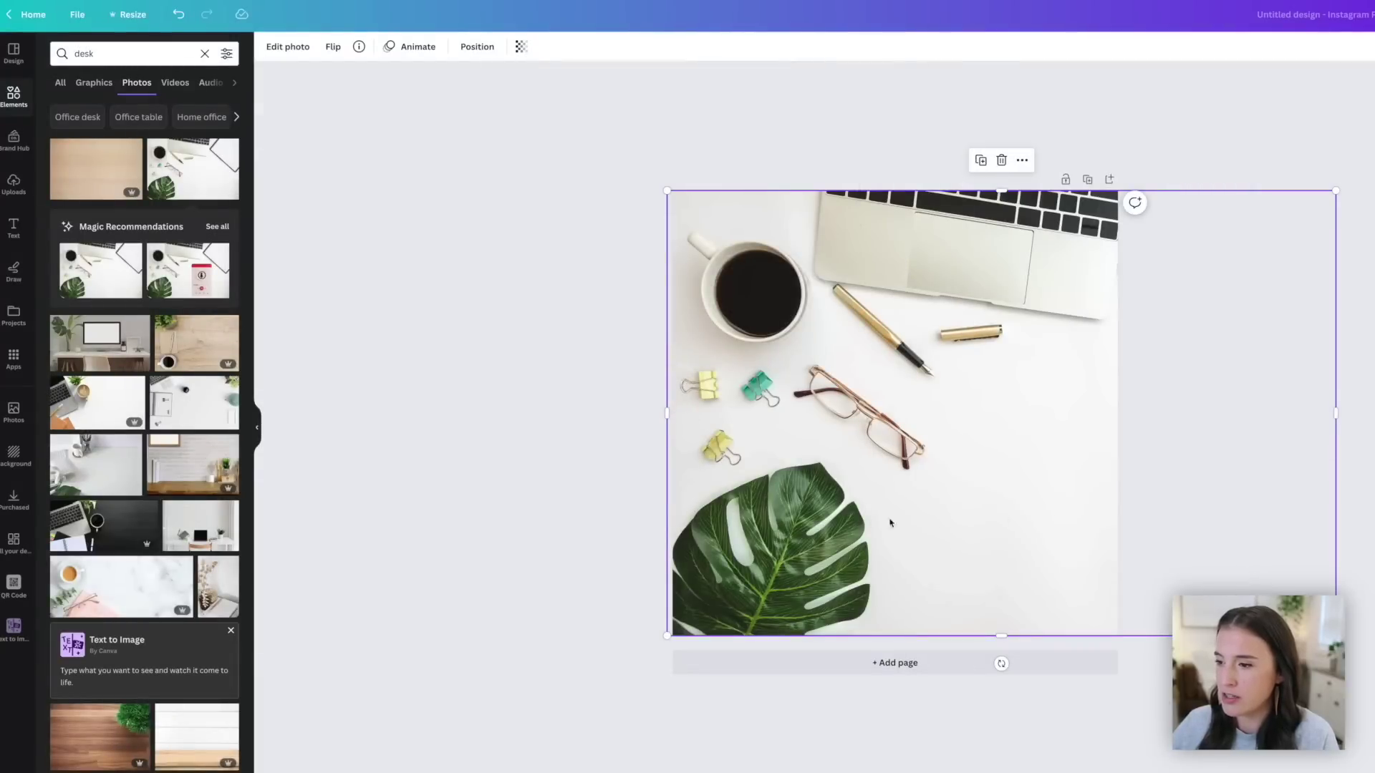
left_click(559, 464)
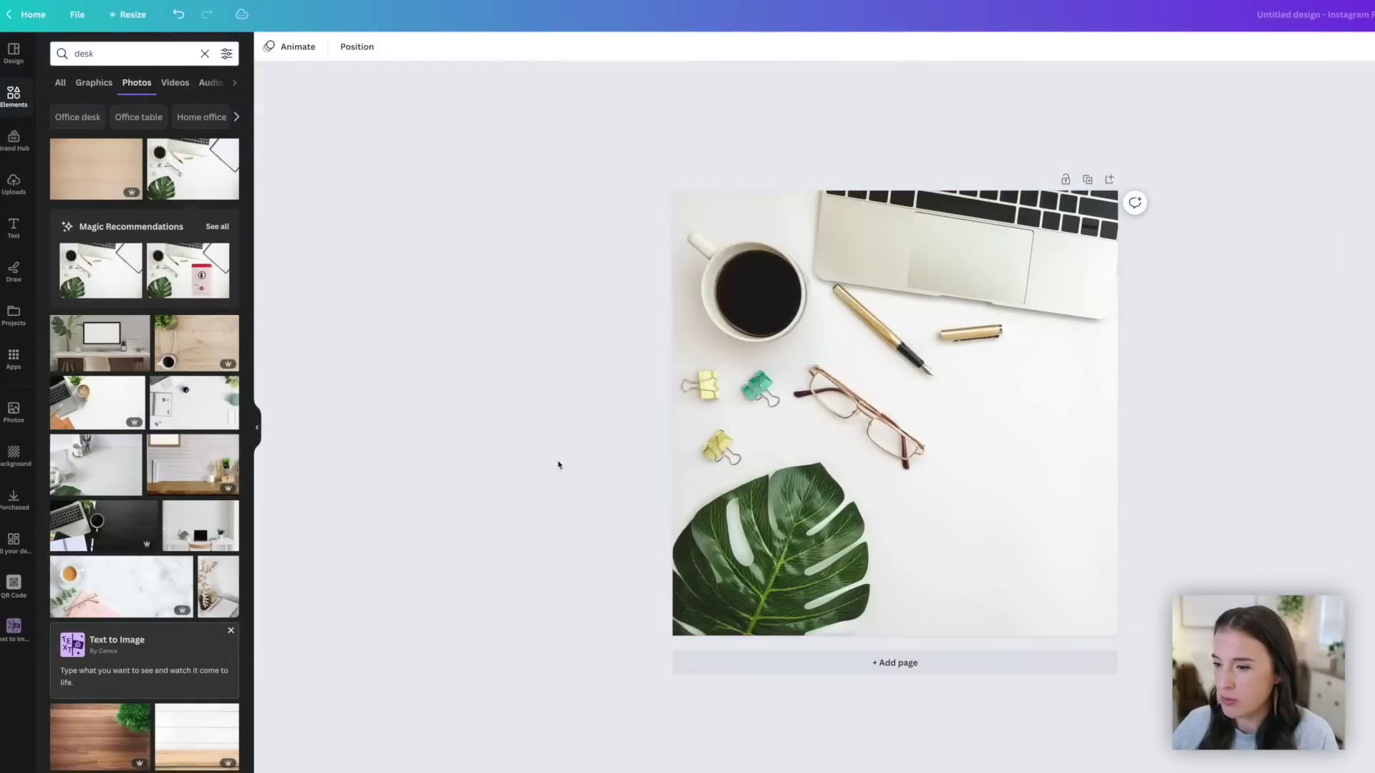
Open Magic Eraser from the photo's editing tools.
left_click(906, 495)
left_click(331, 52)
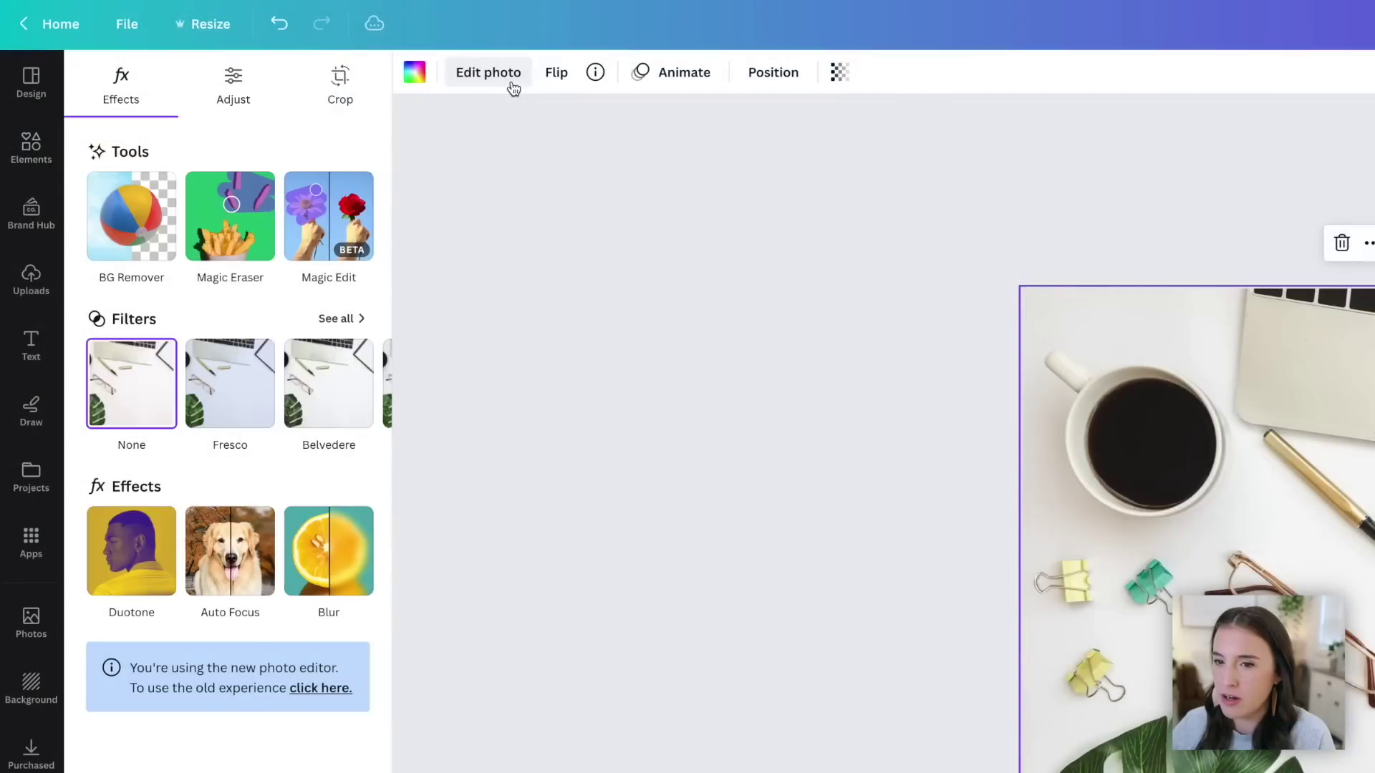
left_click(224, 231)
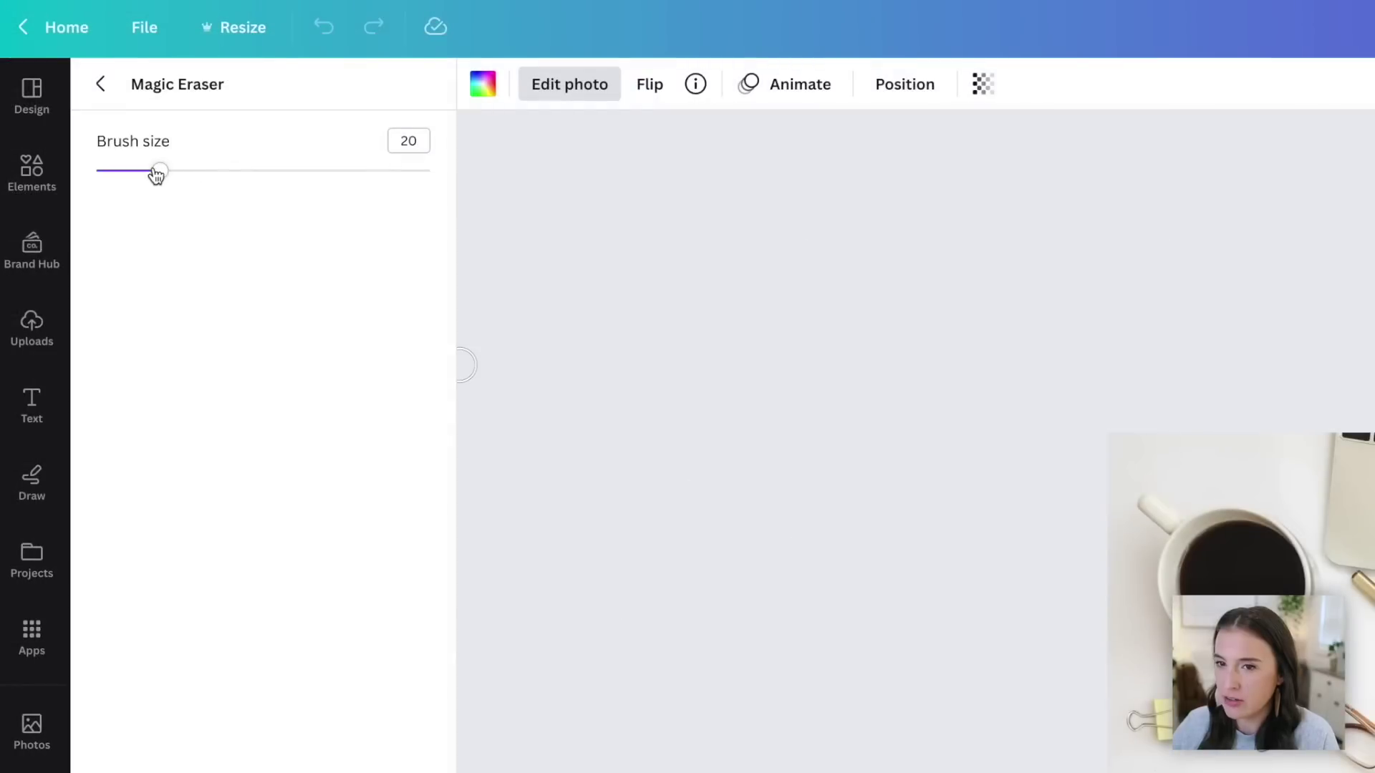
Set the Magic Eraser brush size to 24 and paint over the monstera leaf to erase it.
mouse_move(156, 174)
left_mouse_down()
mouse_move(338, 172)
mouse_move(204, 171)
left_mouse_up()
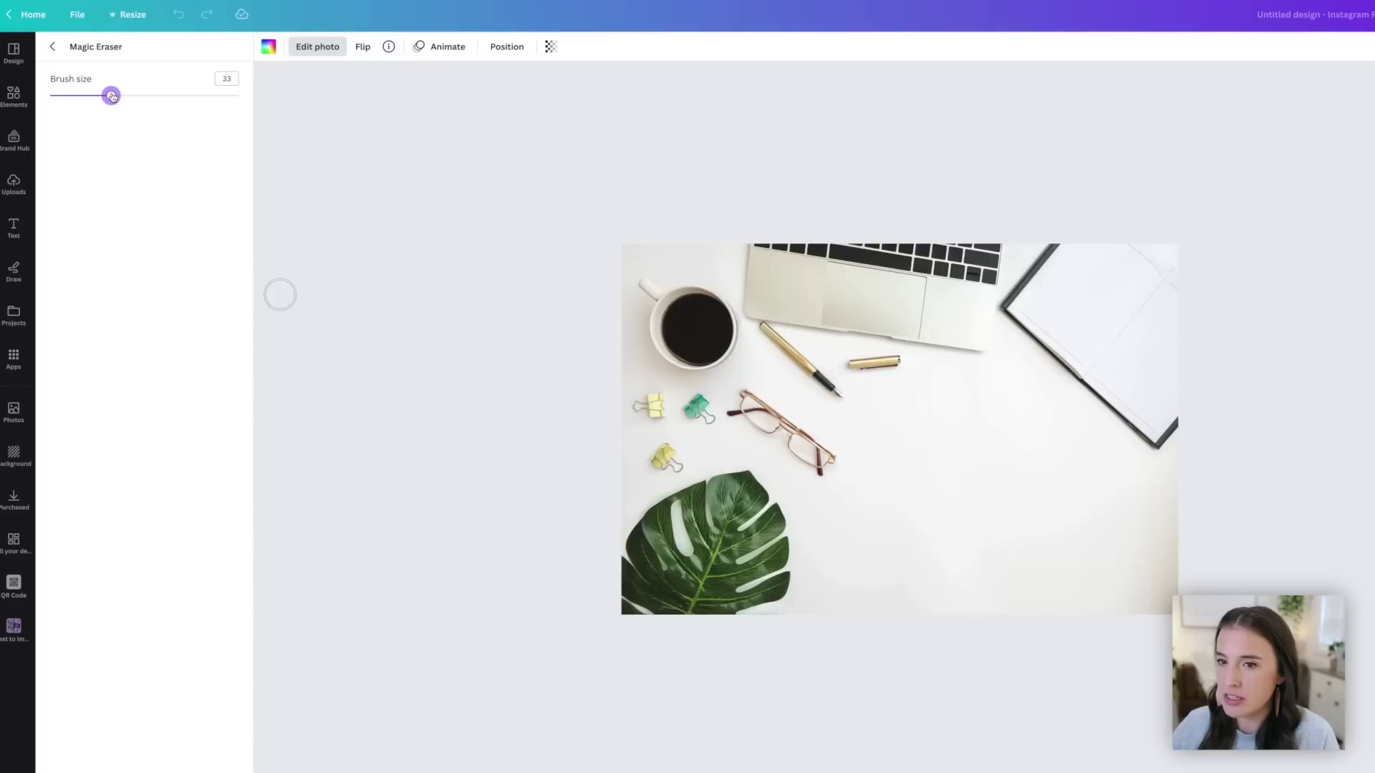
left_click_drag(111, 95, 94, 95)
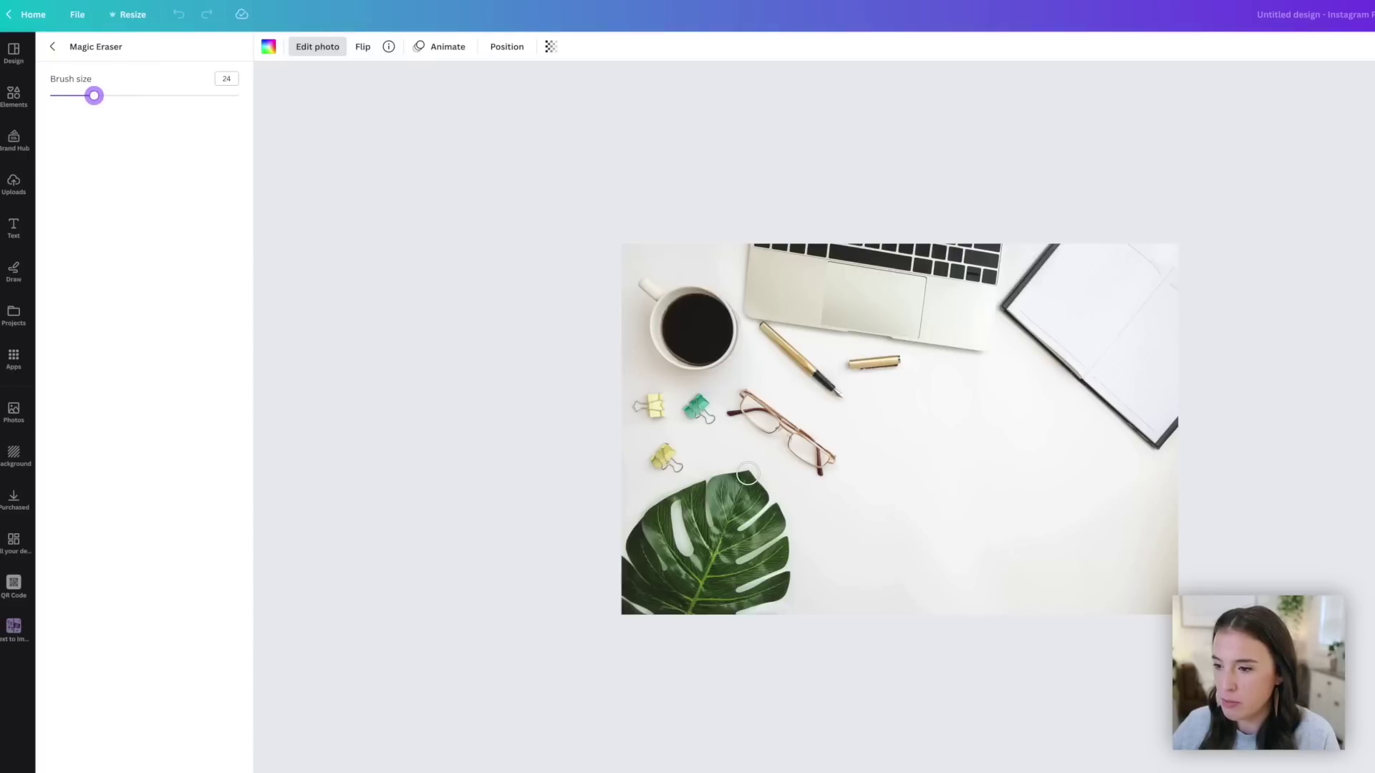
mouse_move(747, 473)
left_mouse_down()
mouse_move(781, 509)
mouse_move(782, 600)
mouse_move(739, 482)
mouse_move(695, 481)
mouse_move(645, 520)
left_mouse_up()
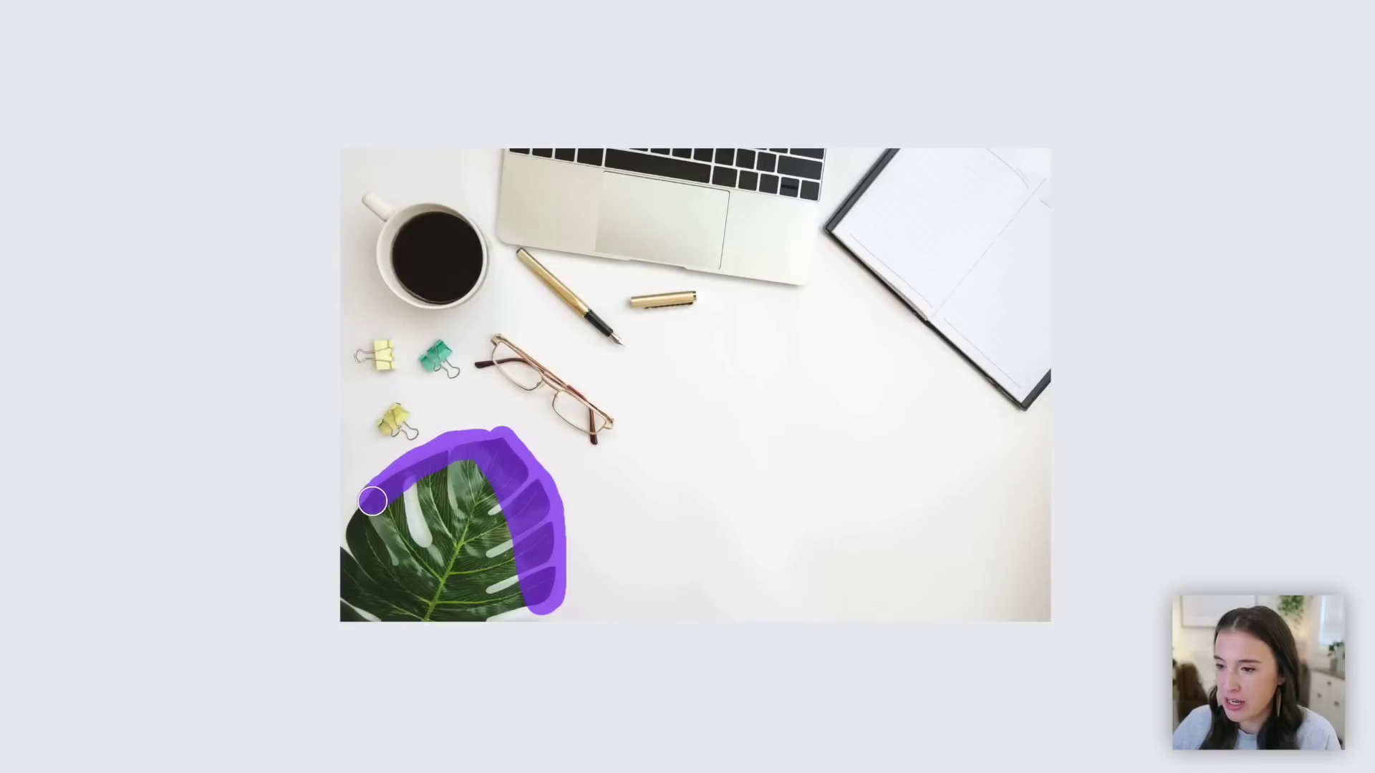
mouse_move(372, 500)
left_mouse_down()
mouse_move(341, 587)
mouse_move(388, 509)
mouse_move(481, 466)
mouse_move(438, 493)
mouse_move(510, 501)
mouse_move(492, 529)
mouse_move(545, 591)
mouse_move(488, 613)
mouse_move(551, 606)
mouse_move(520, 486)
mouse_move(462, 472)
mouse_move(420, 477)
mouse_move(394, 503)
mouse_move(363, 609)
left_mouse_up()
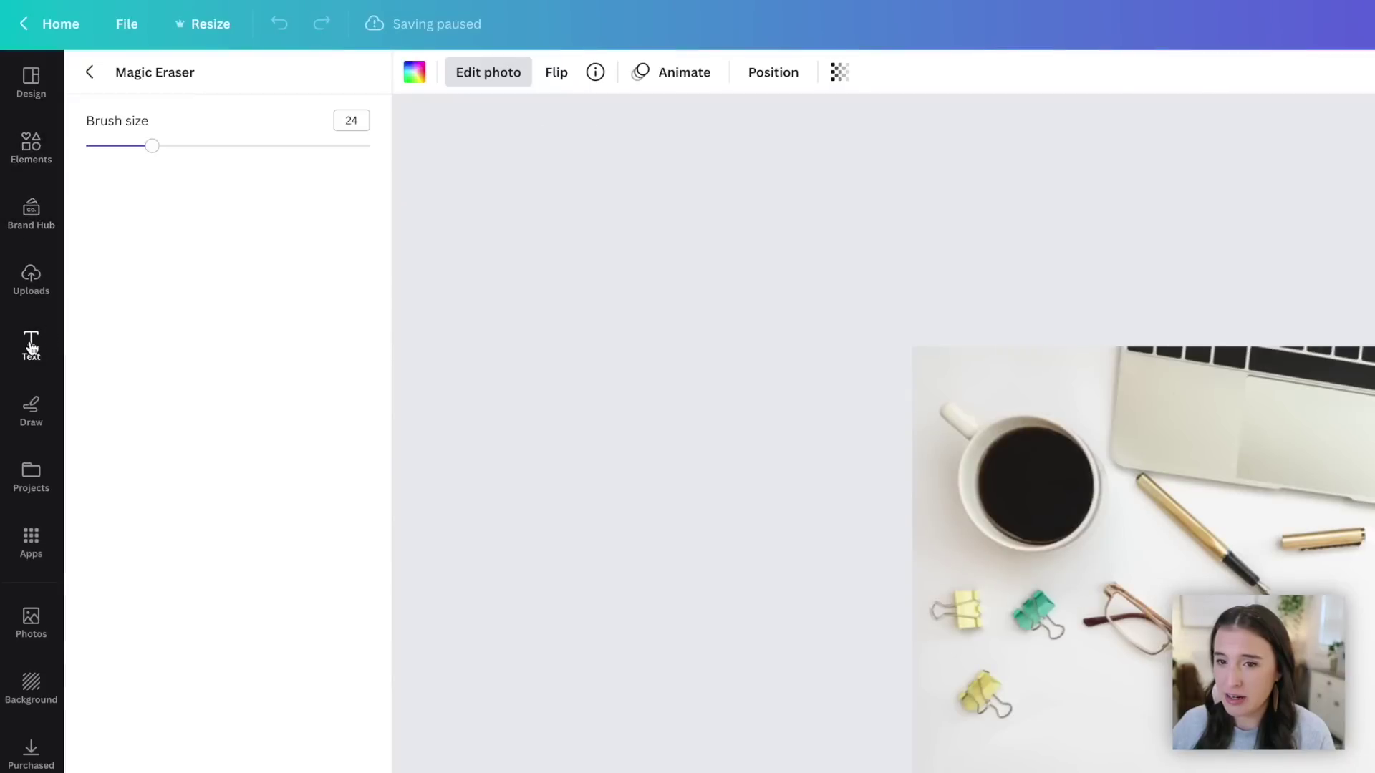
Add a text box reading '50% OFF' and enlarge it across the photo.
left_click(31, 346)
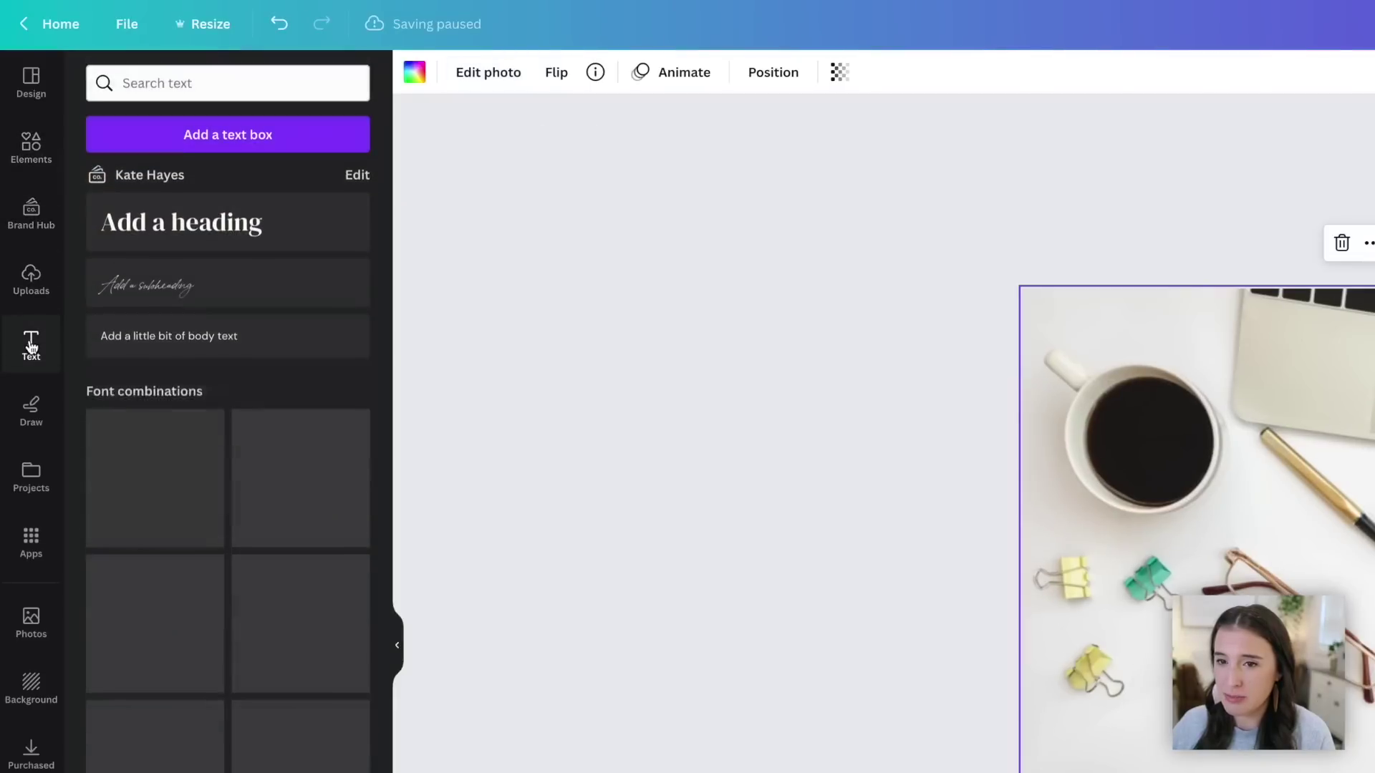
left_click(226, 134)
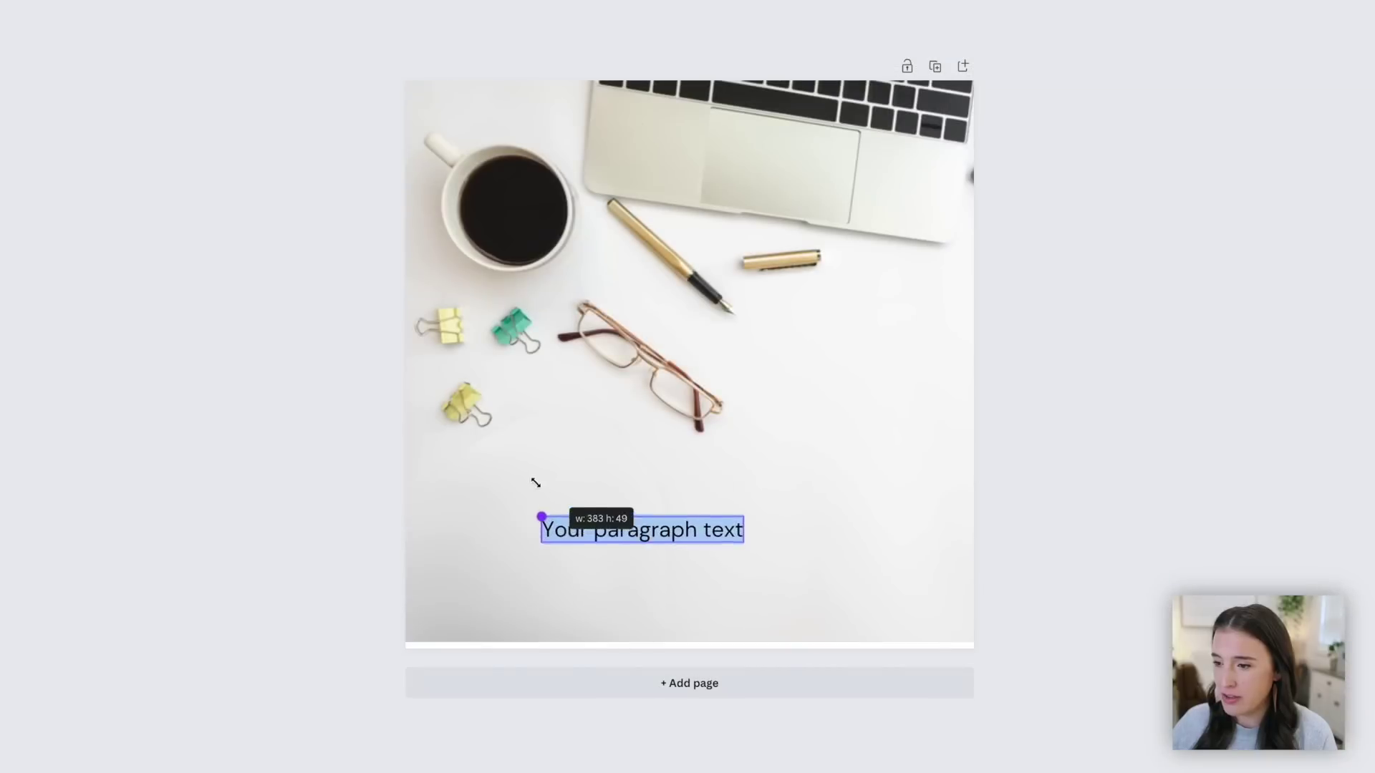
left_click_drag(536, 483, 481, 475)
left_click(650, 526)
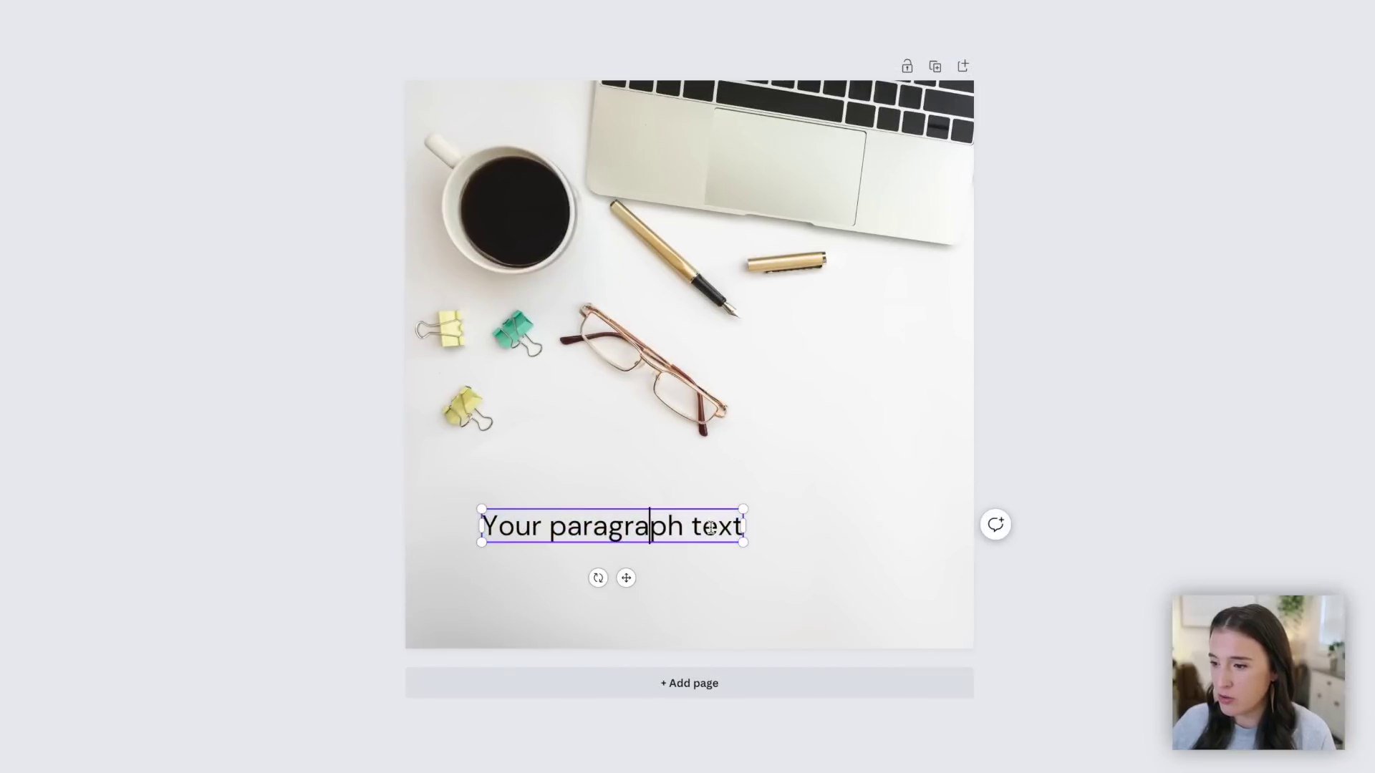
left_click_drag(742, 526, 567, 527)
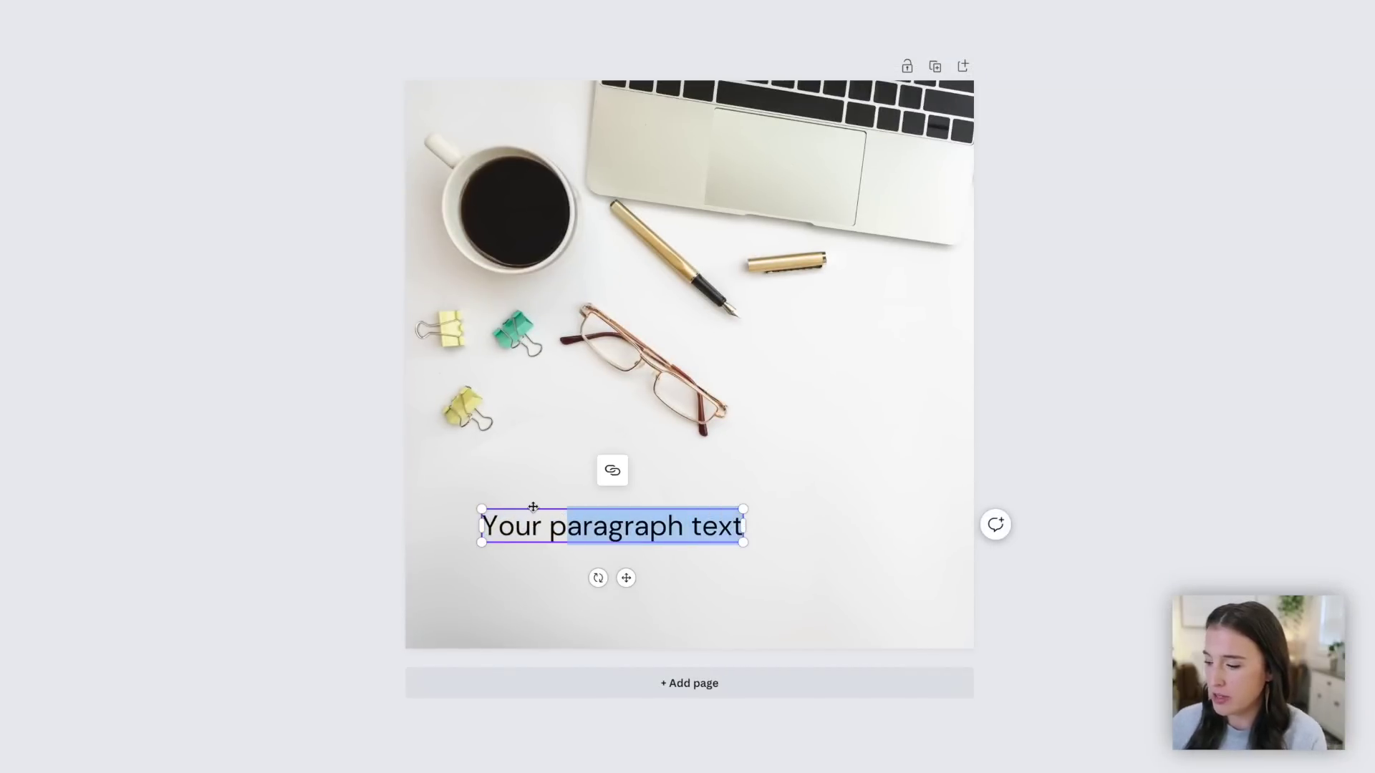
key("BackSpace")
key("BackSpace")
key("BackSpace")
key("BackSpace")
key("BackSpace")
key("BackSpace")
key("BackSpace")
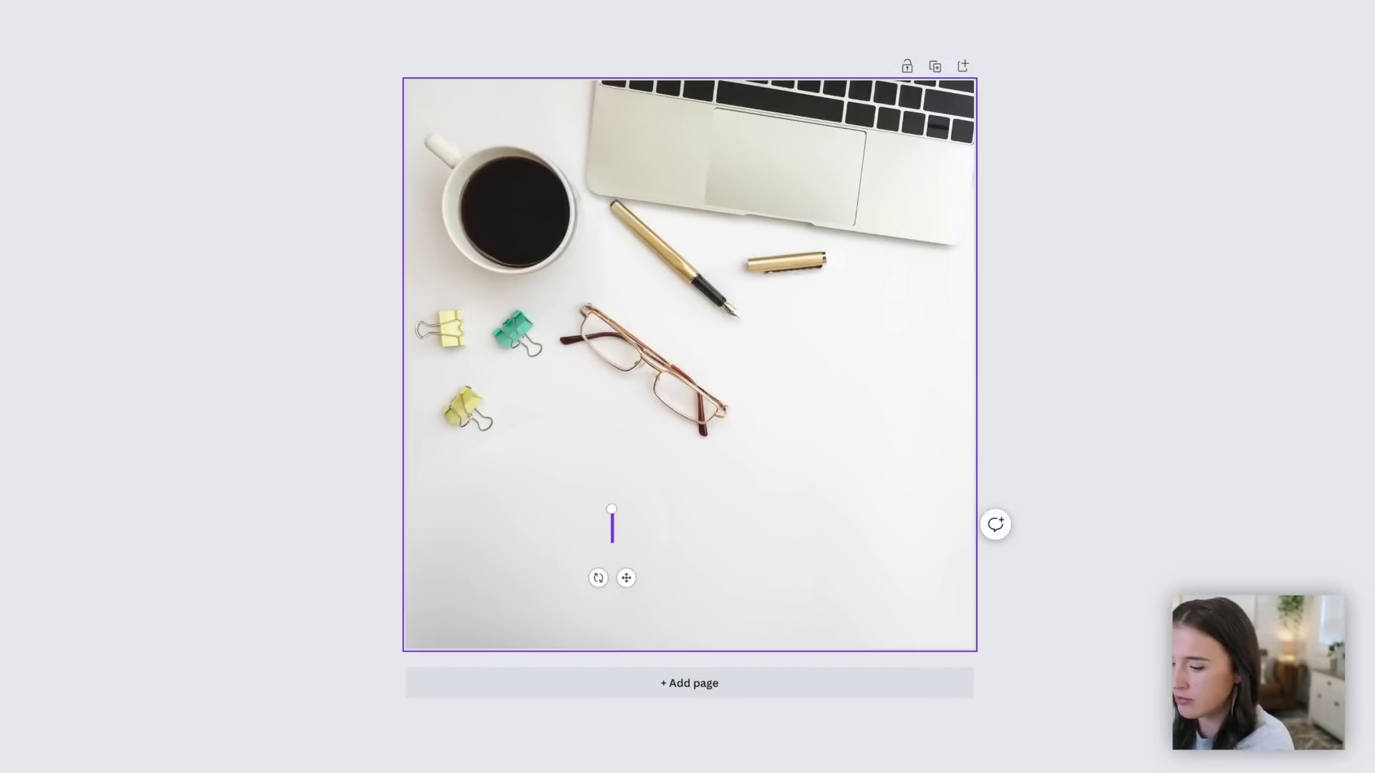
type("50% OFF")
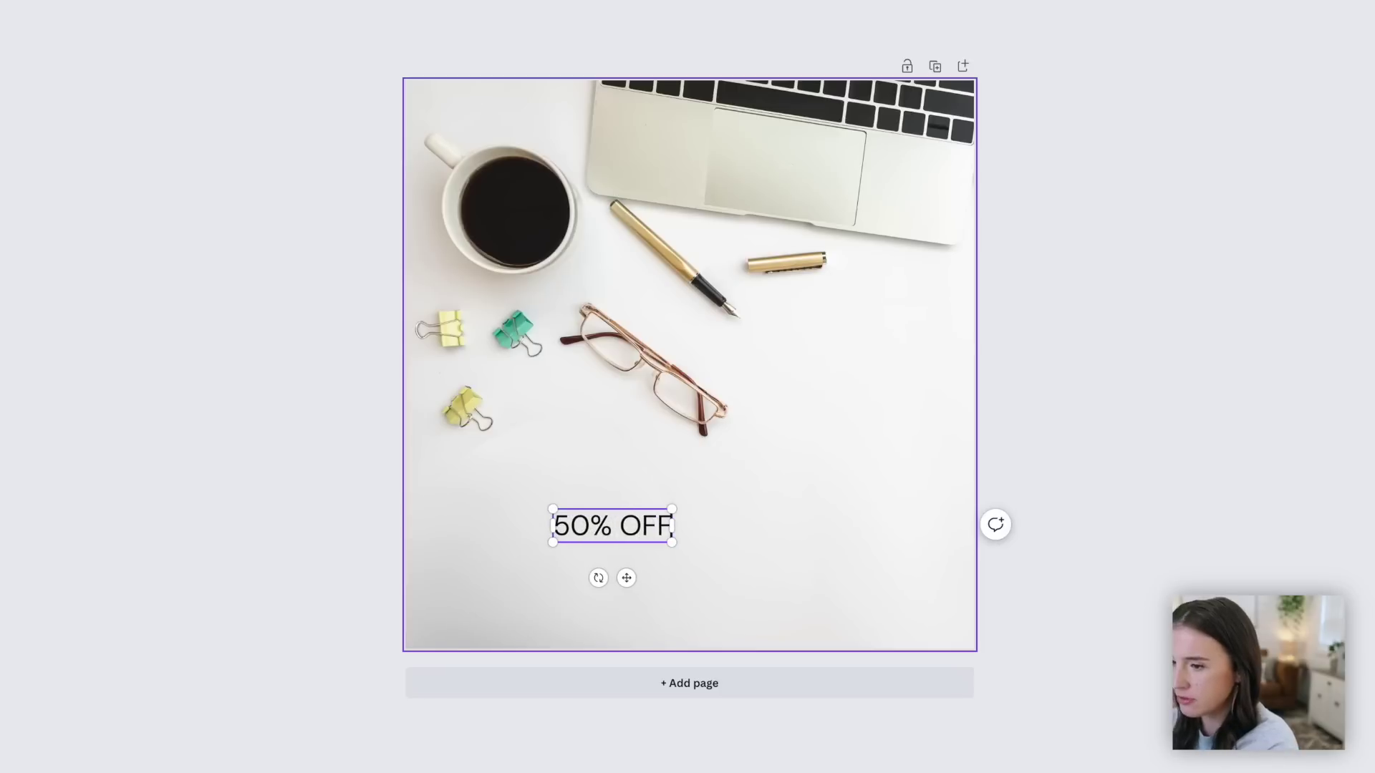
left_click_drag(518, 487, 422, 467)
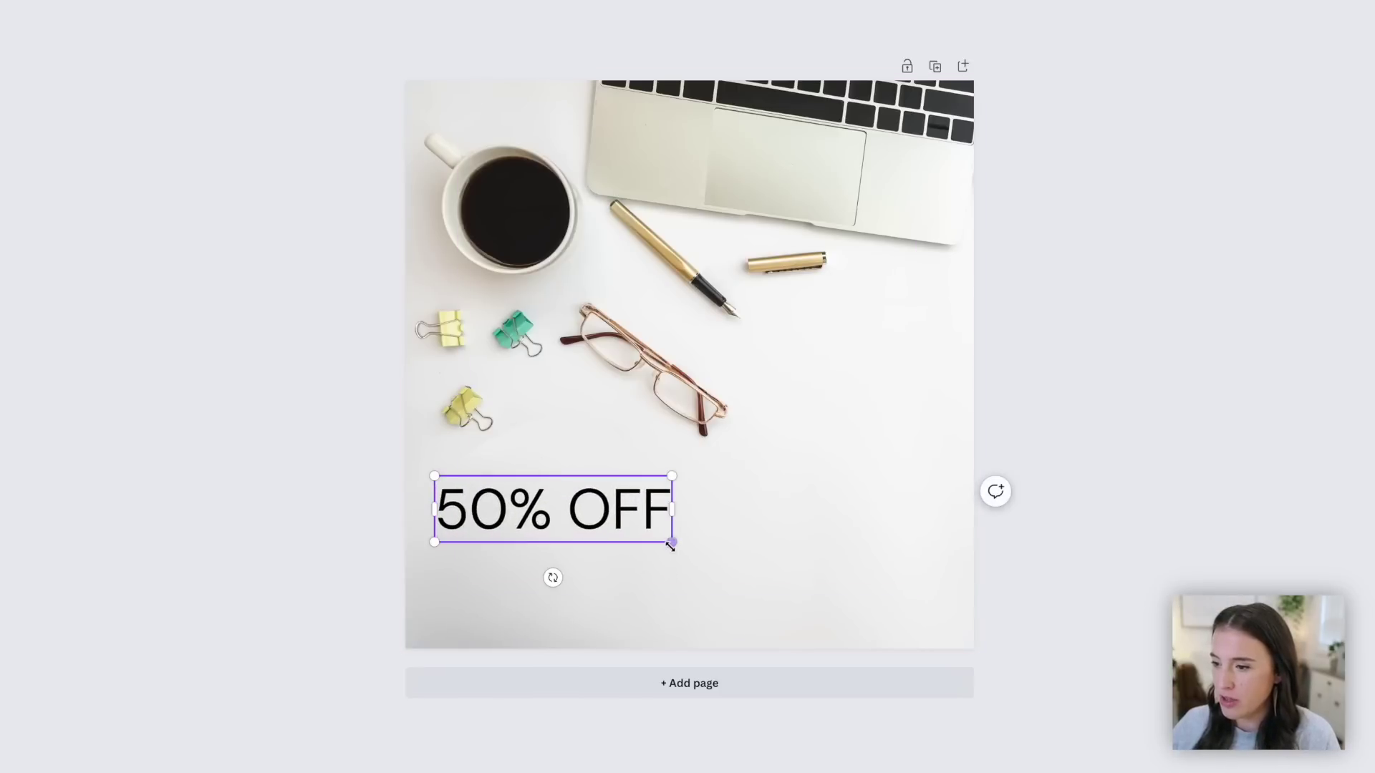
left_click_drag(681, 549, 916, 612)
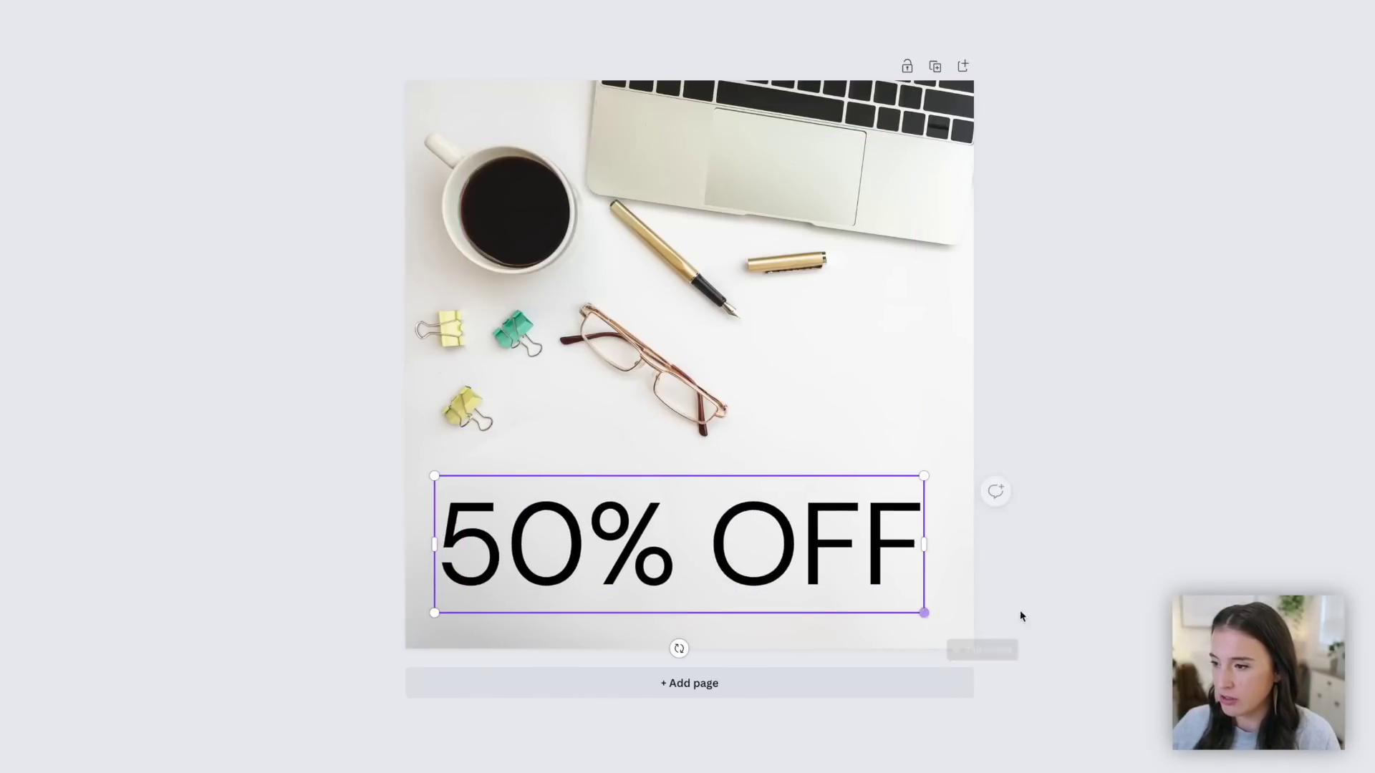
left_click(1038, 612)
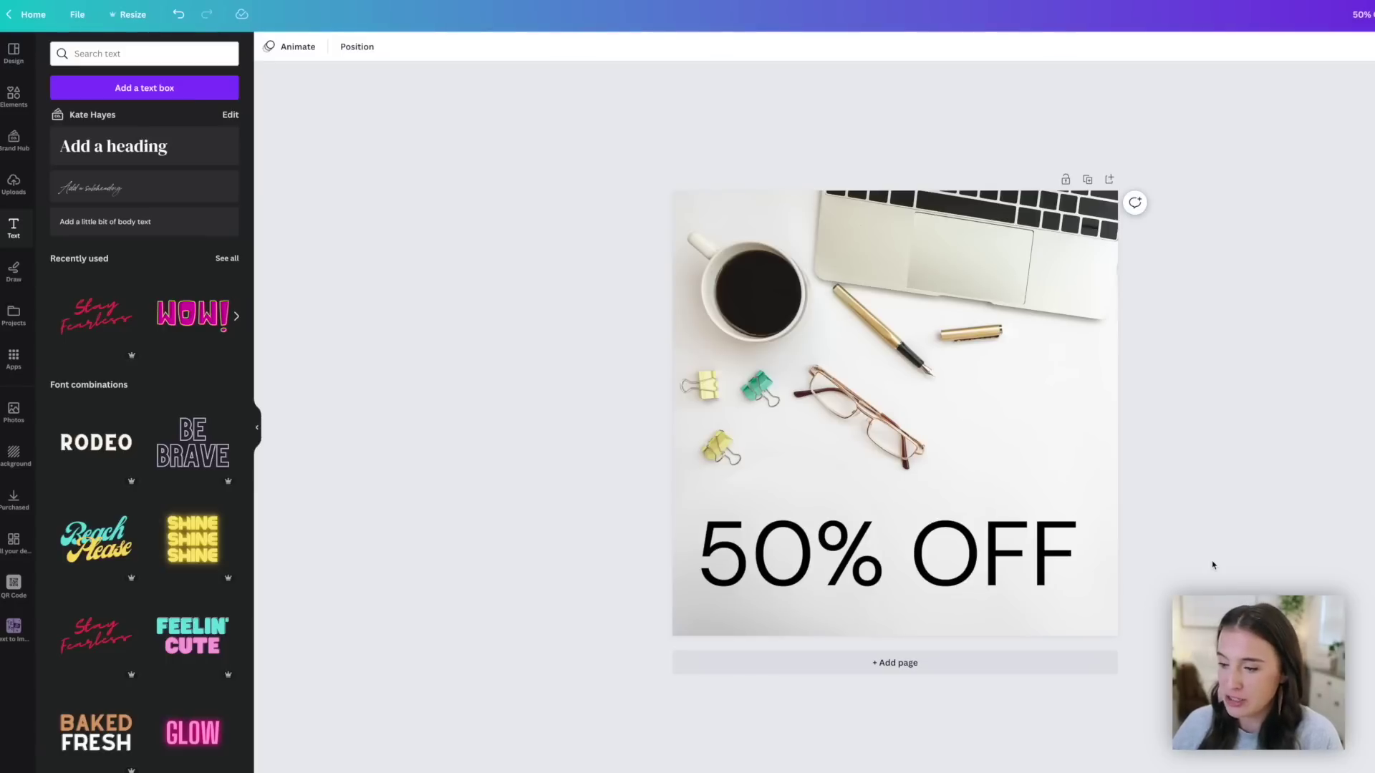
Delete the 50% OFF caption and select the desk photo with the monstera leaf restored.
left_click(1049, 569)
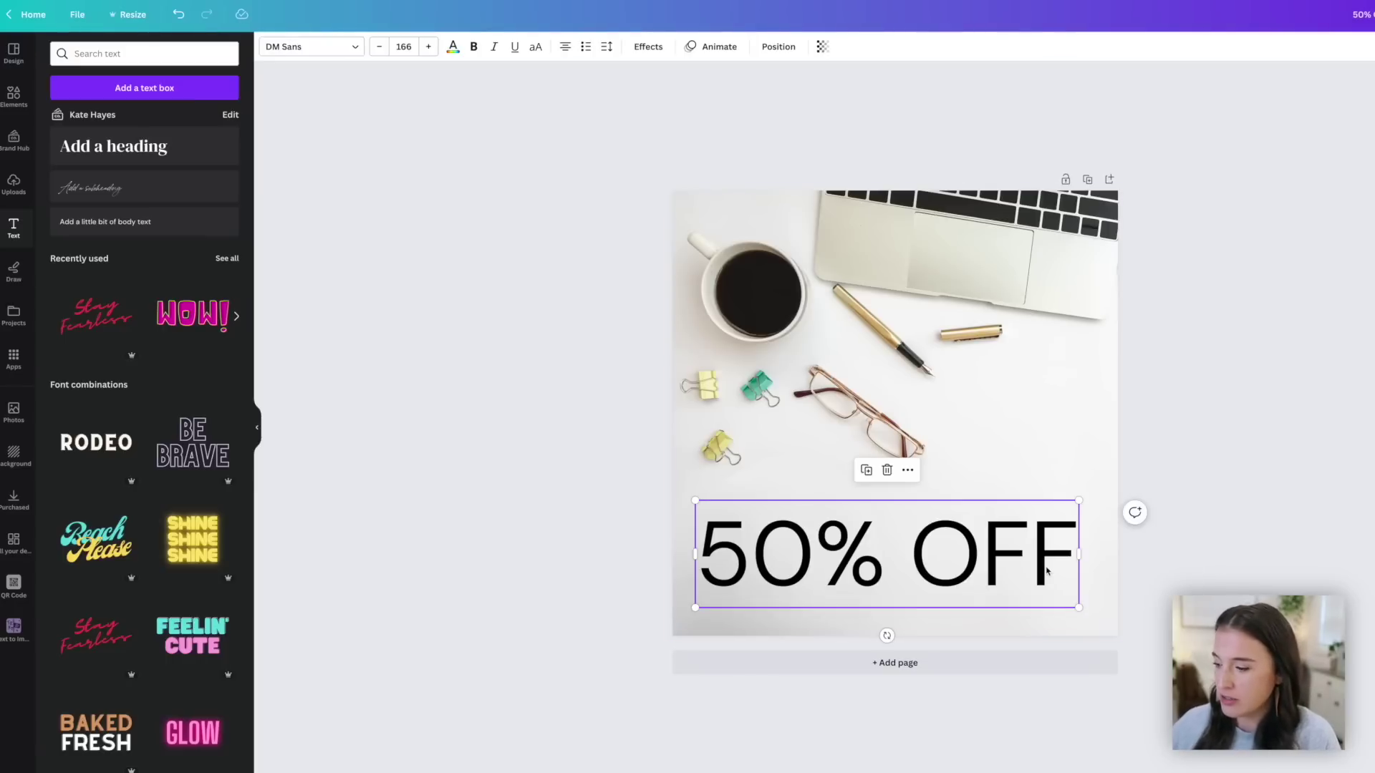
key("Delete")
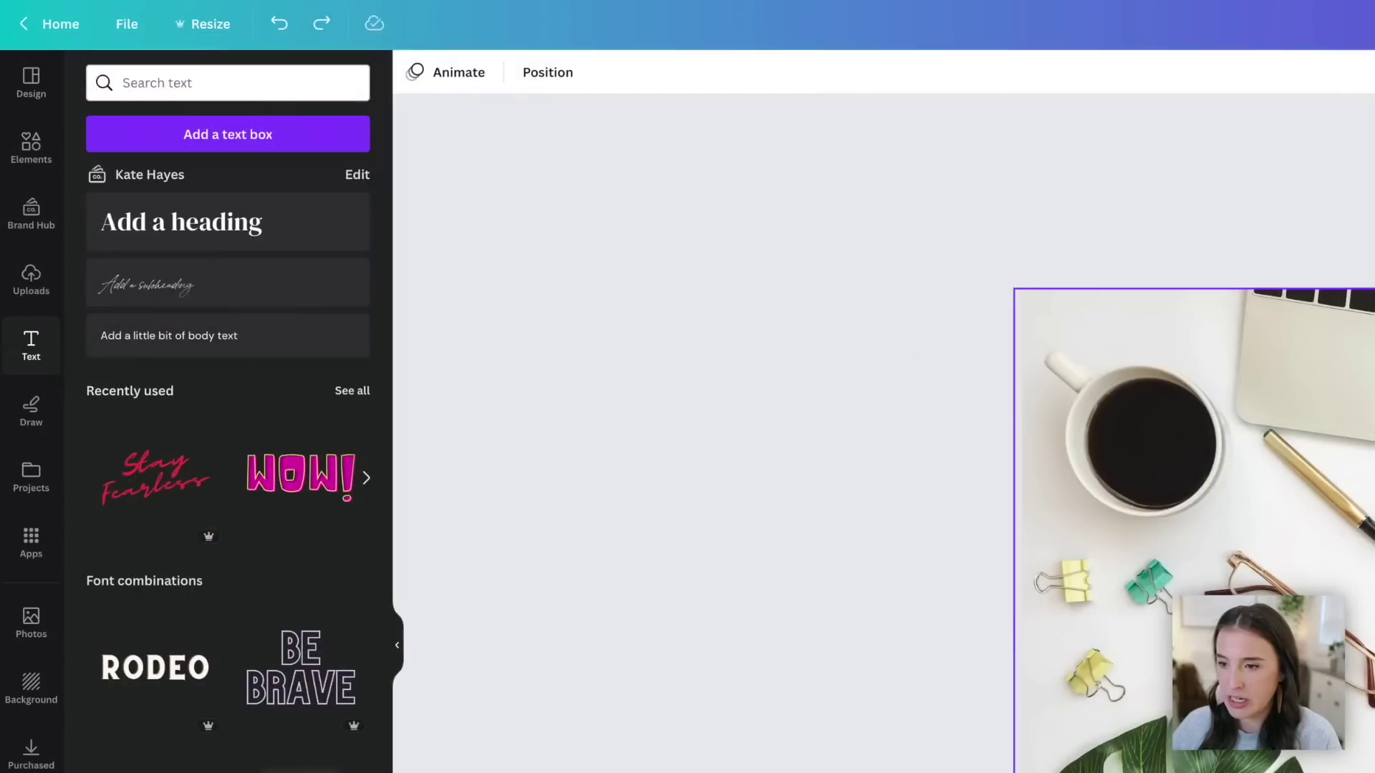
left_click(824, 557)
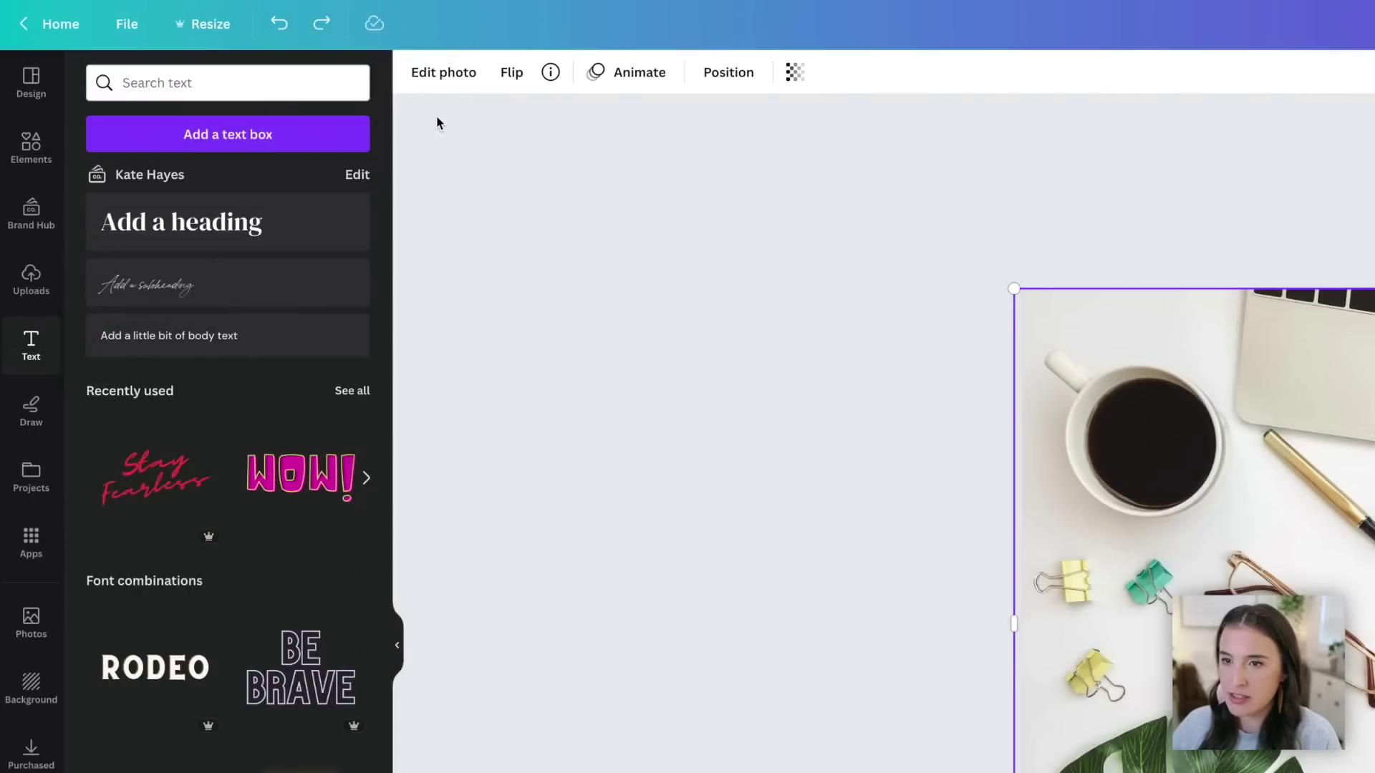
Start Magic Edit on the photo, brush over the monstera leaf and continue to the prompt.
left_click(439, 71)
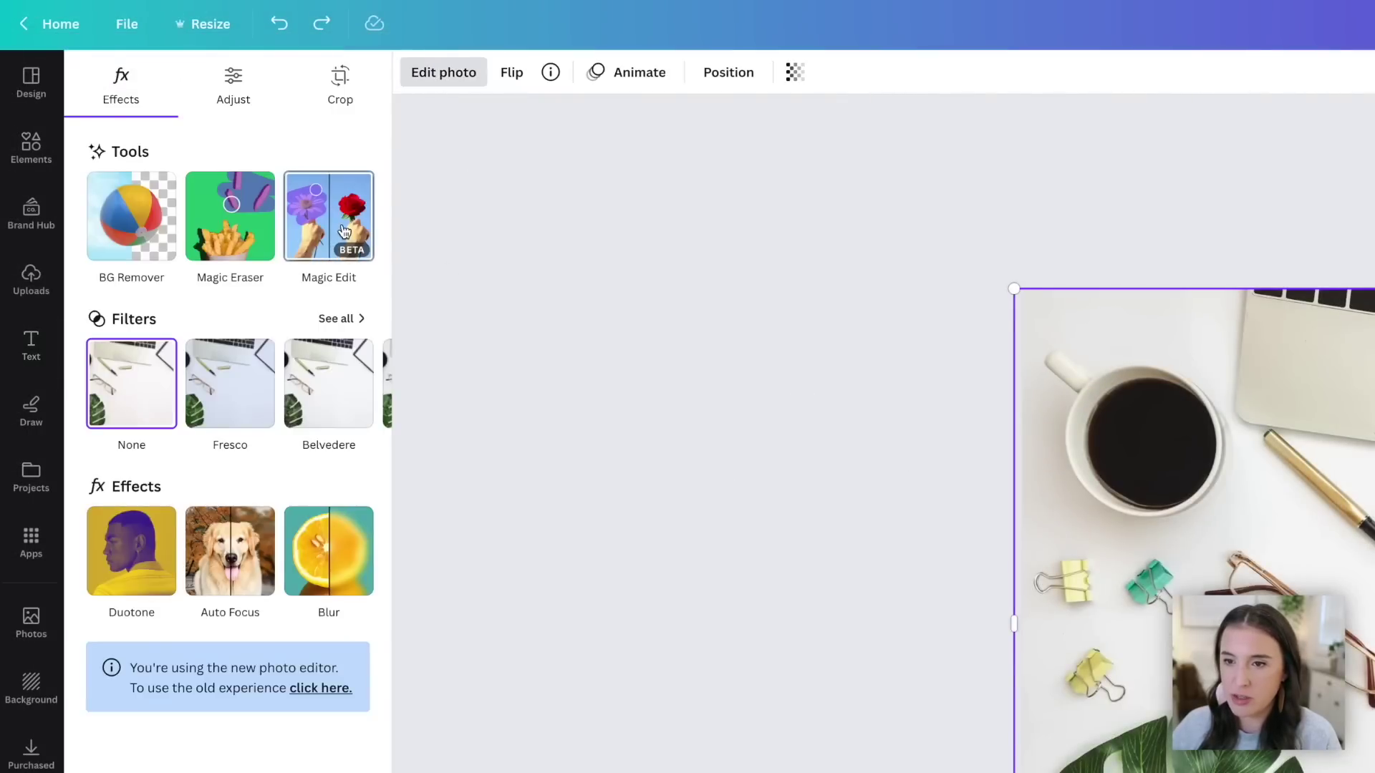
left_click(344, 230)
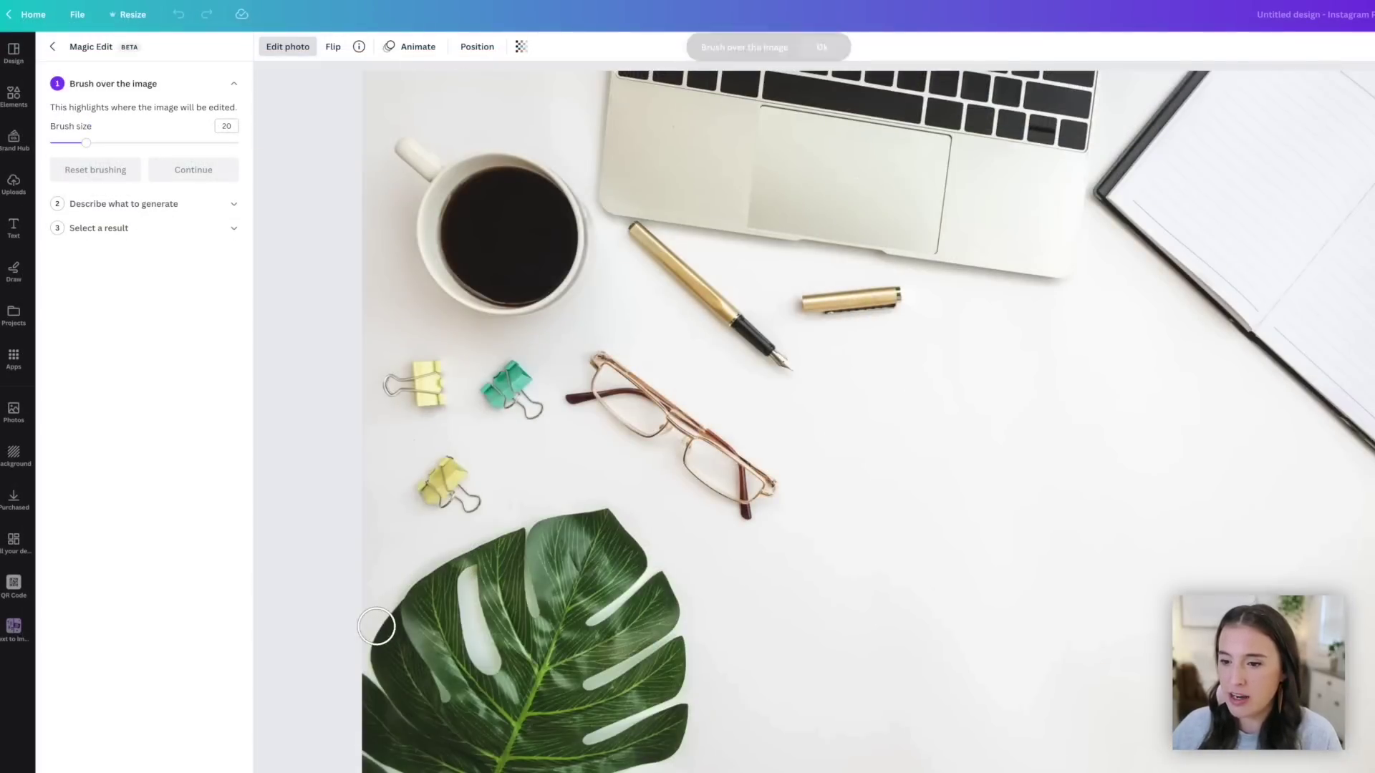
mouse_move(373, 631)
left_mouse_down()
mouse_move(416, 586)
mouse_move(600, 514)
mouse_move(681, 642)
mouse_move(671, 766)
mouse_move(656, 623)
mouse_move(608, 551)
left_mouse_up()
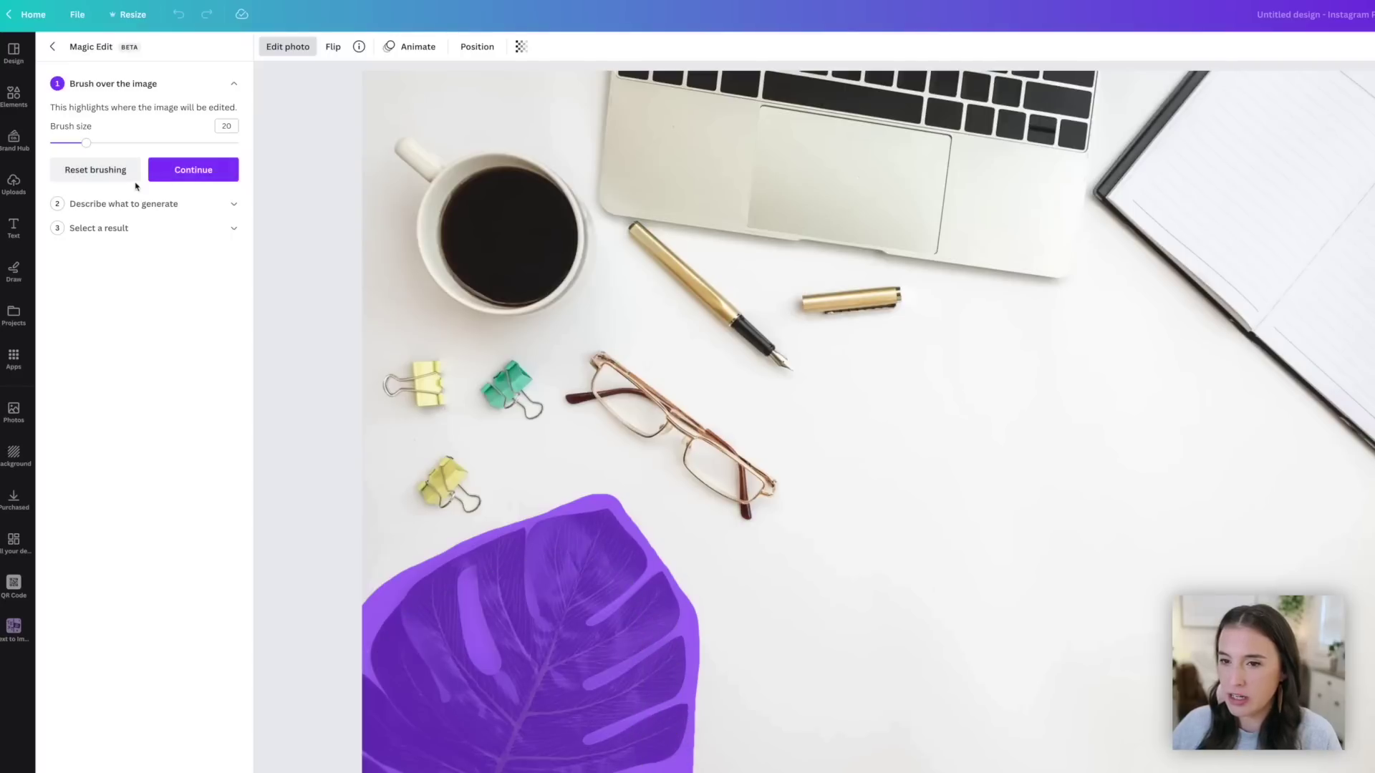
left_click(192, 174)
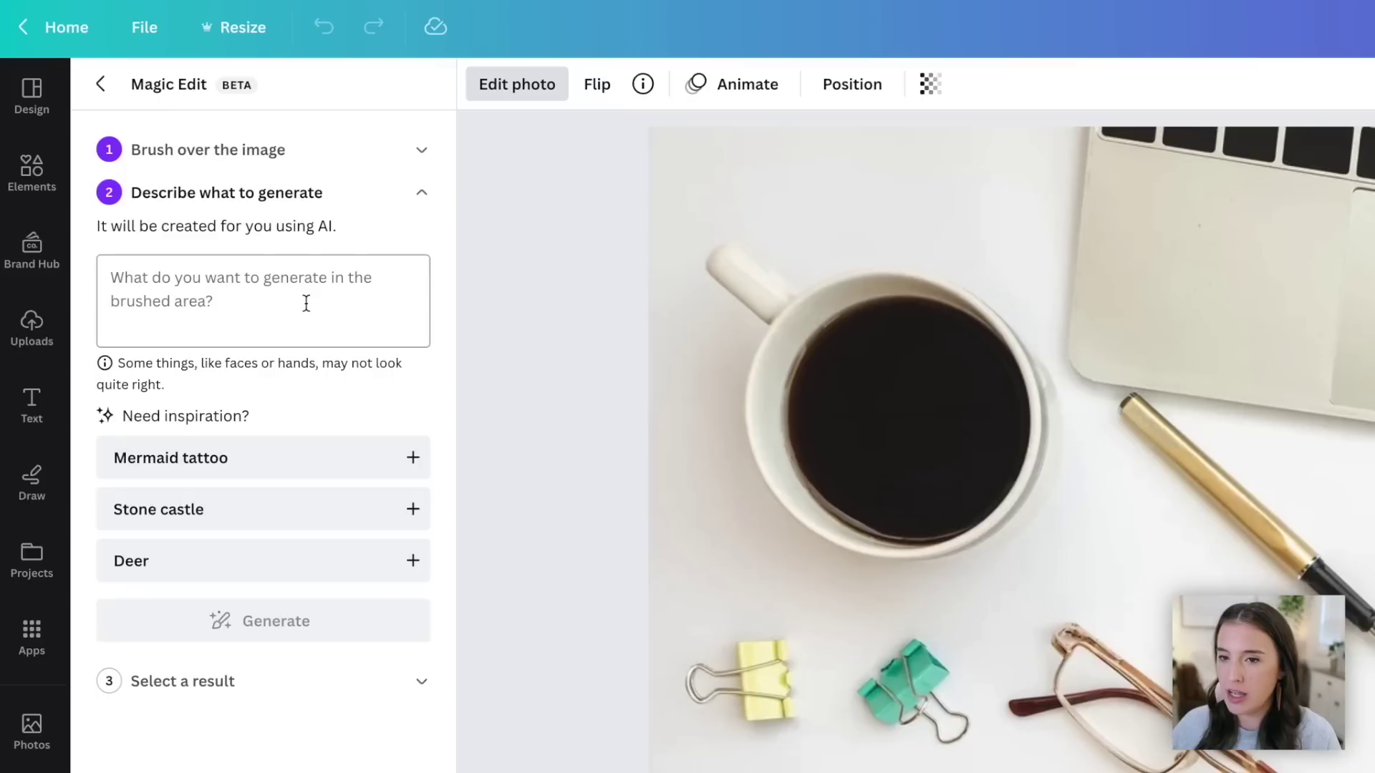
Generate Magic Edit results from the prompt 'bunch of wildflowers'.
left_click(305, 306)
type("bunch")
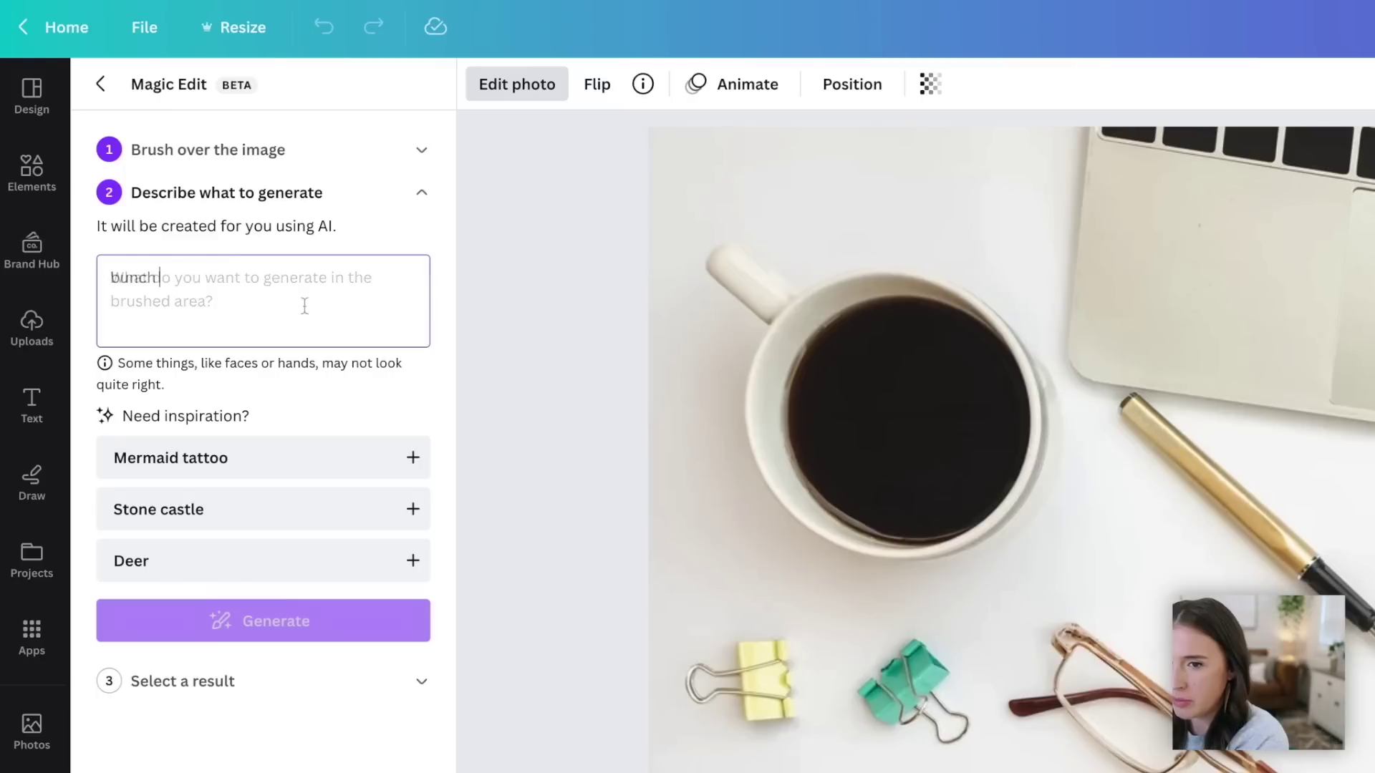
type(" of wildf")
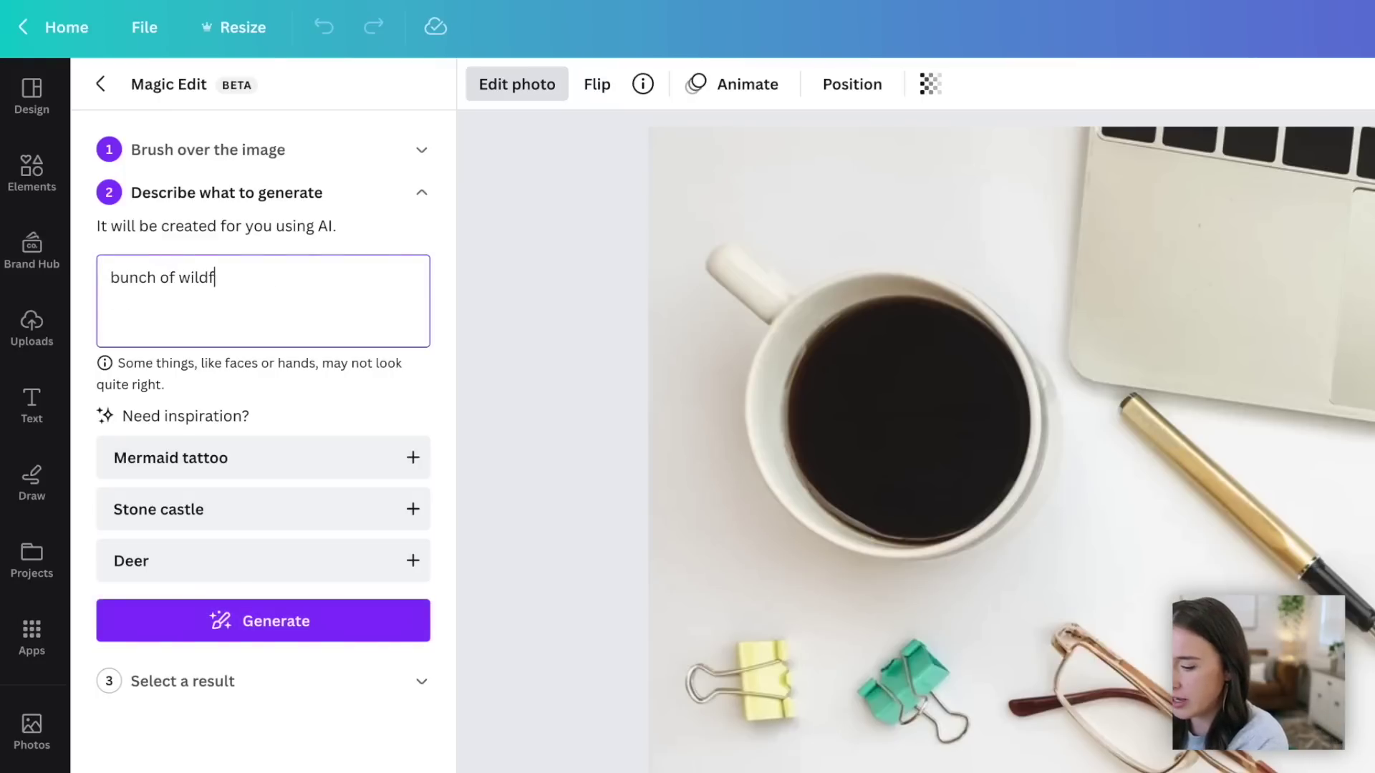
type("lowers")
left_click(285, 620)
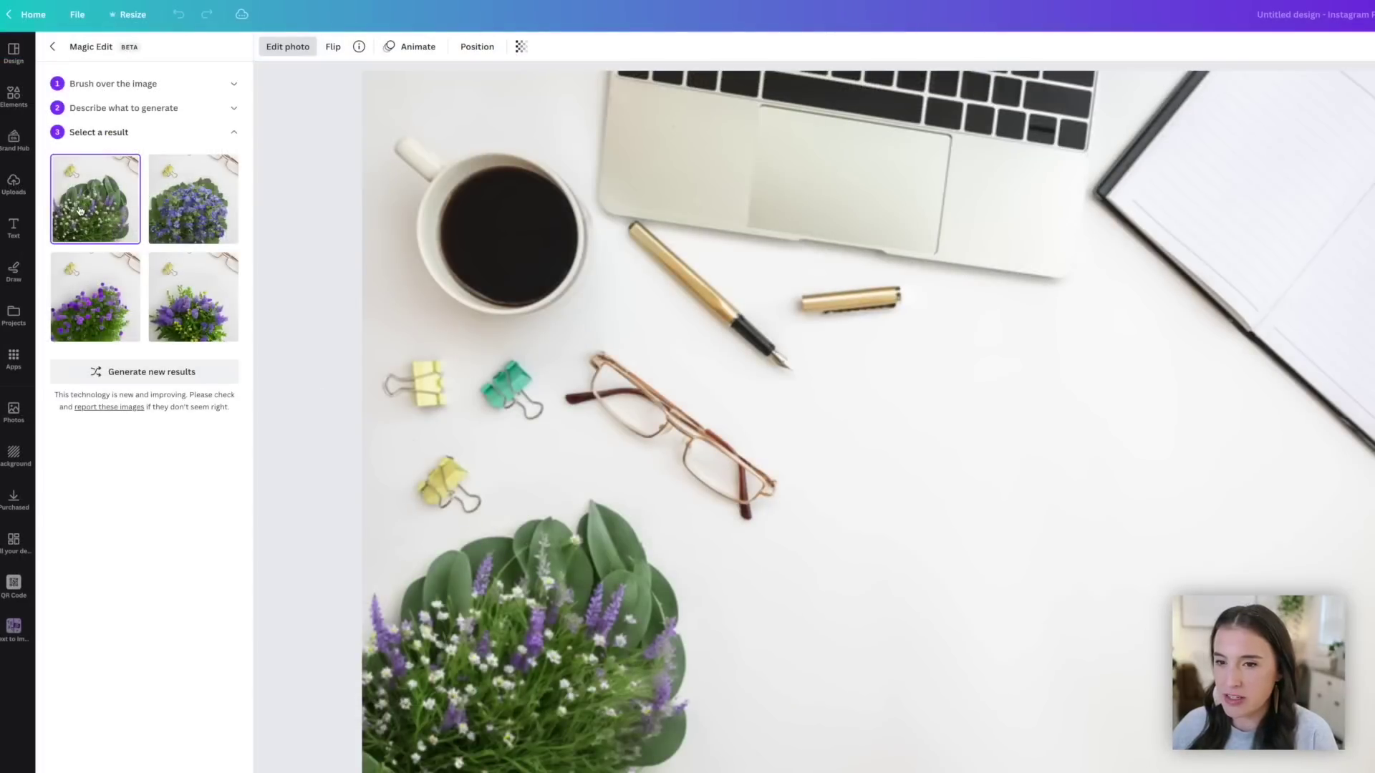
Preview the generated flower results and apply the leafy white and purple flowers.
left_click(193, 232)
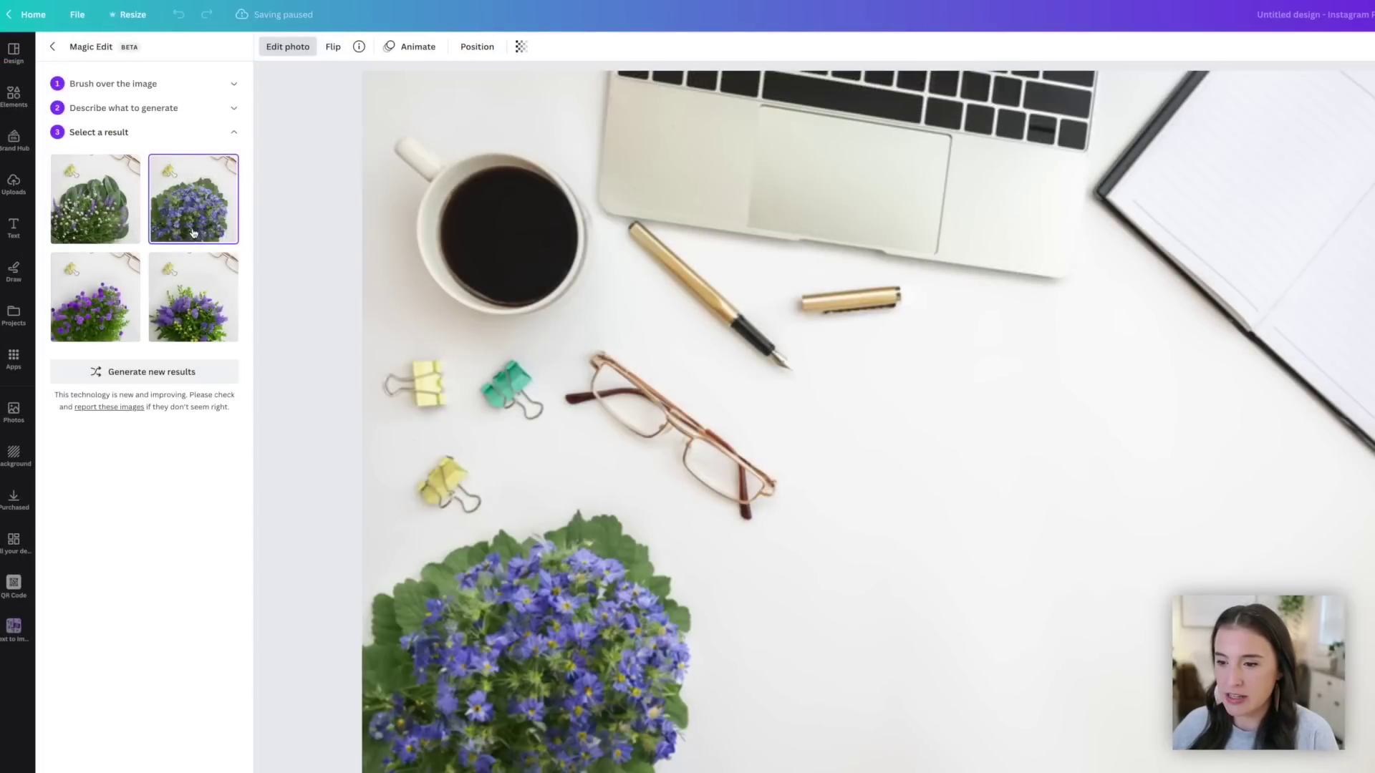
left_click(195, 292)
left_click(94, 293)
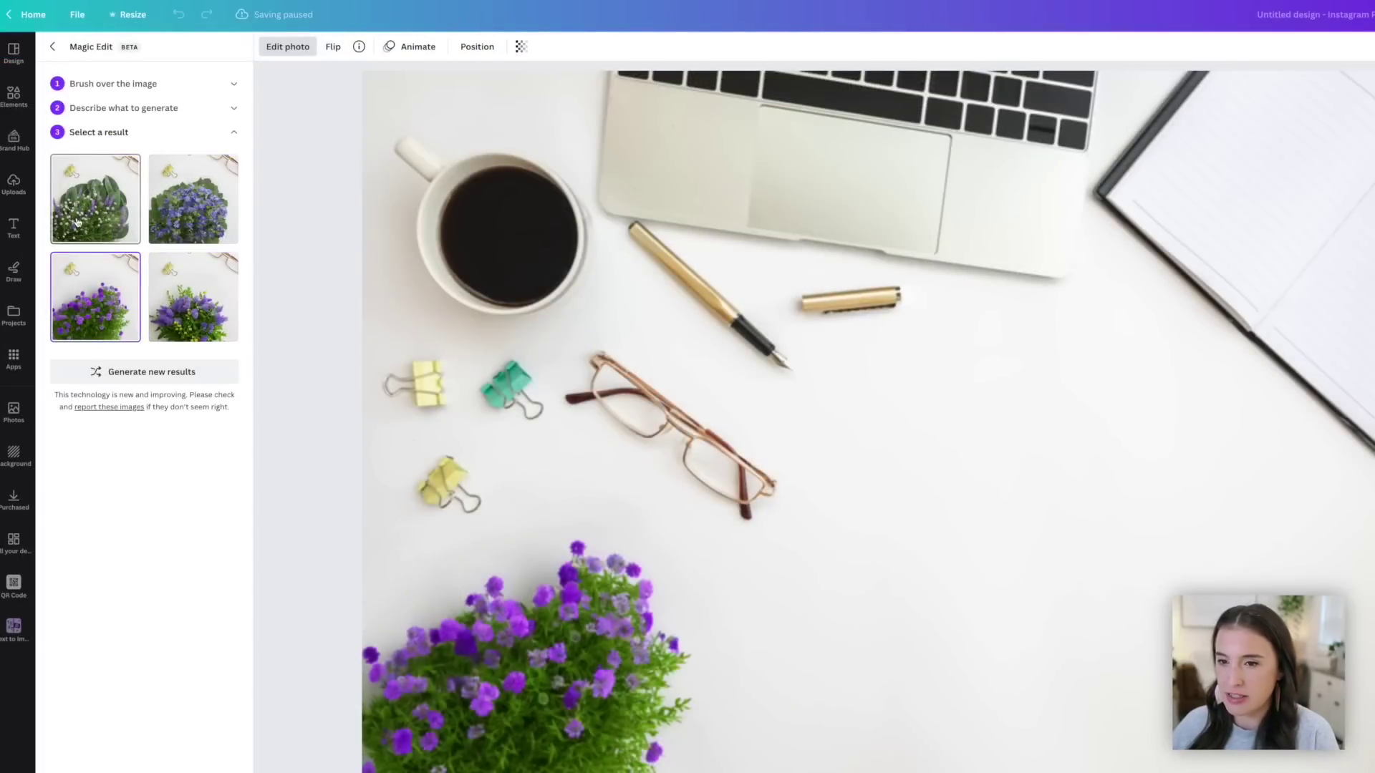
left_click(77, 223)
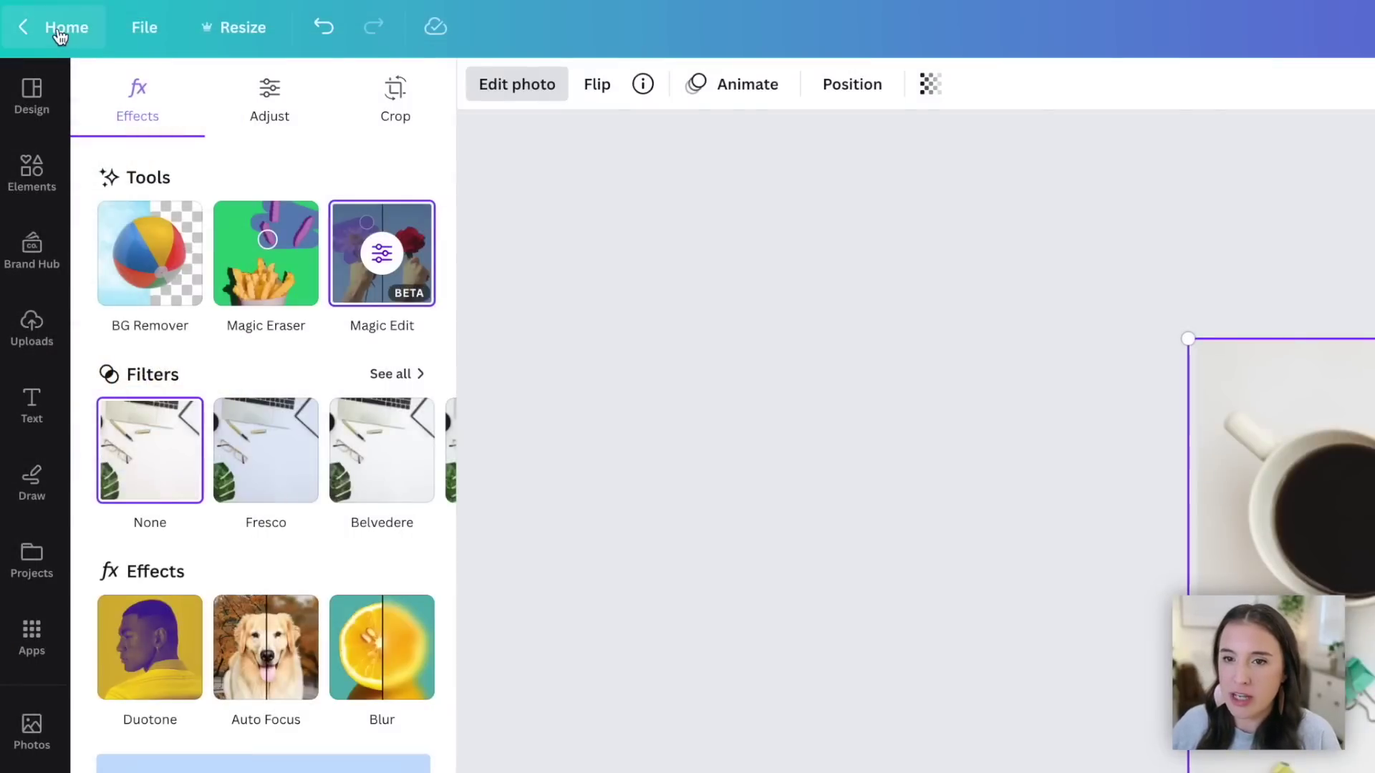
Go from Home to Templates and choose Try Magic Design to reach invitation templates.
left_click(33, 14)
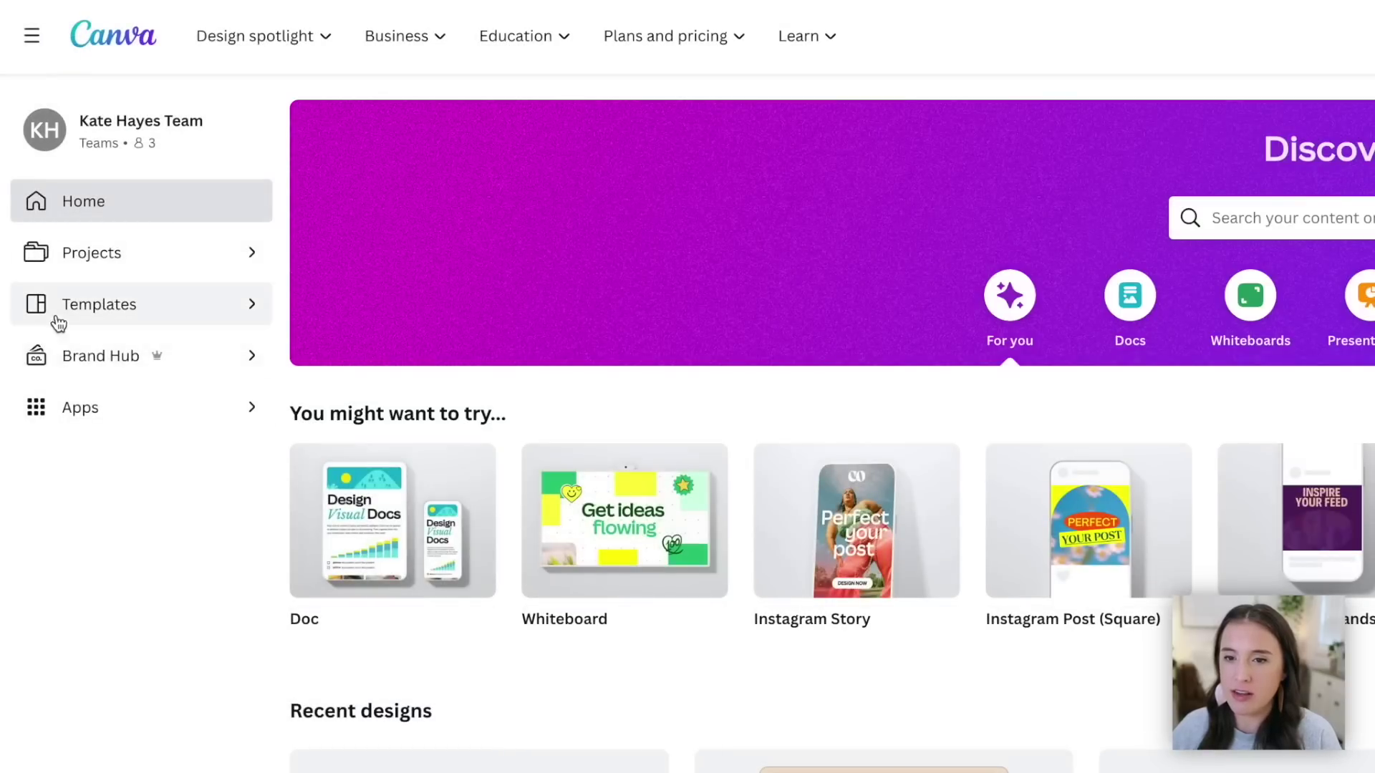
left_click(132, 304)
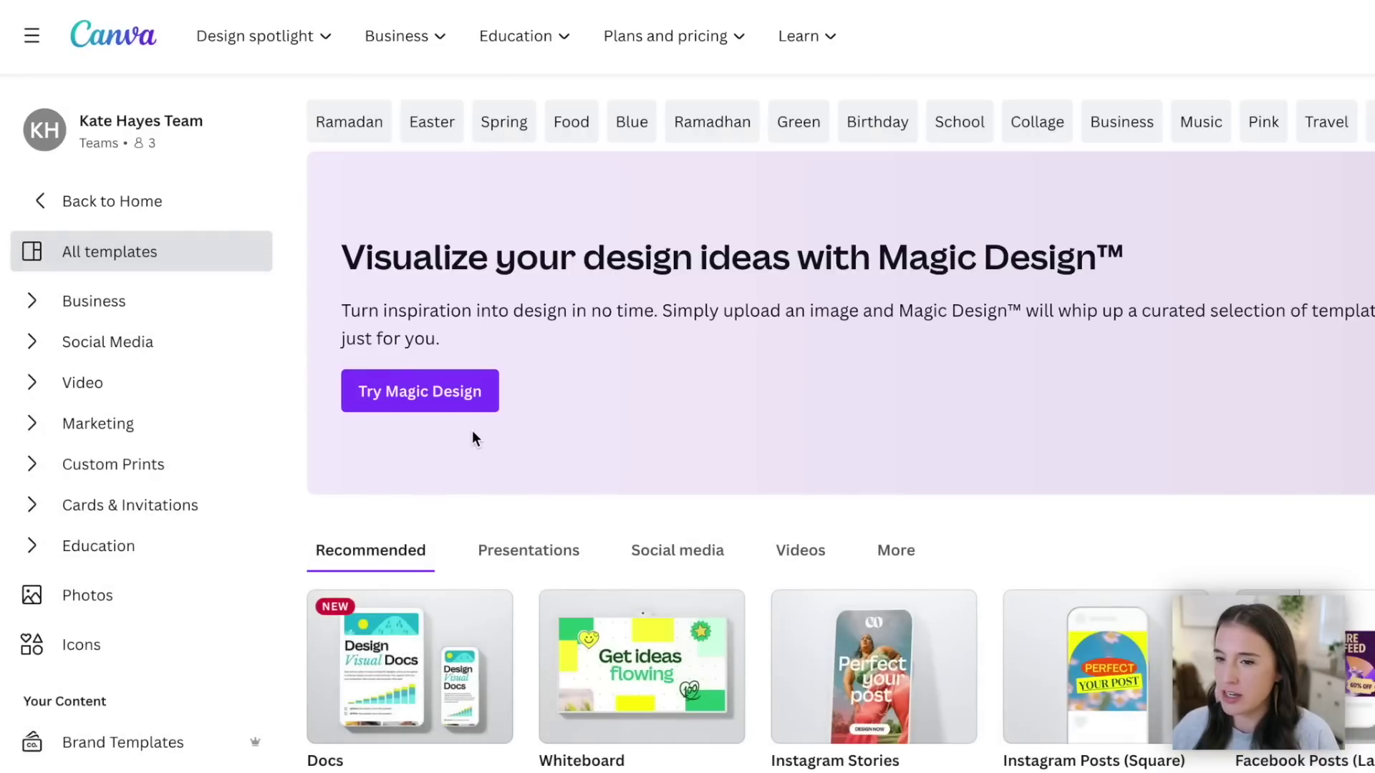
left_click(445, 403)
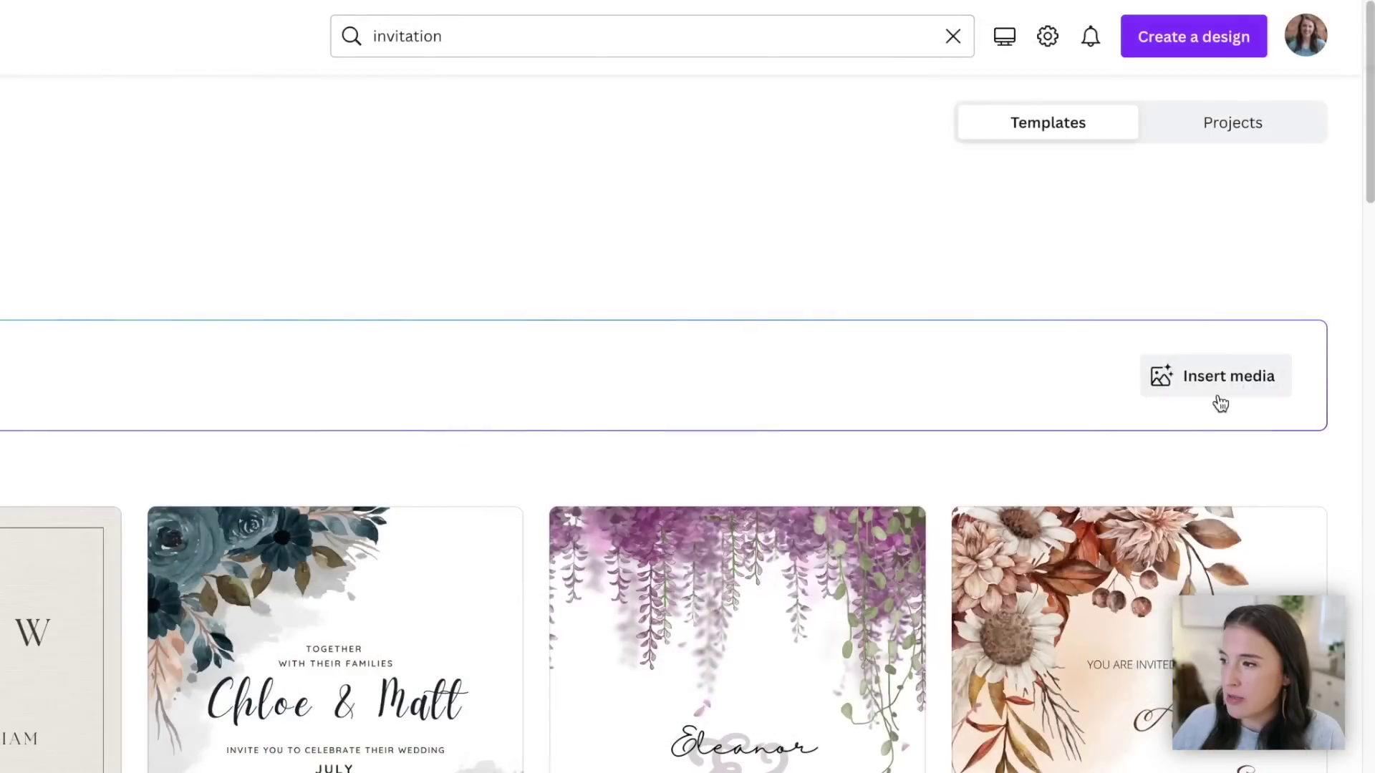
Upload the portrait photo IMG_2324.jpg into Magic Design.
left_click(1374, 217)
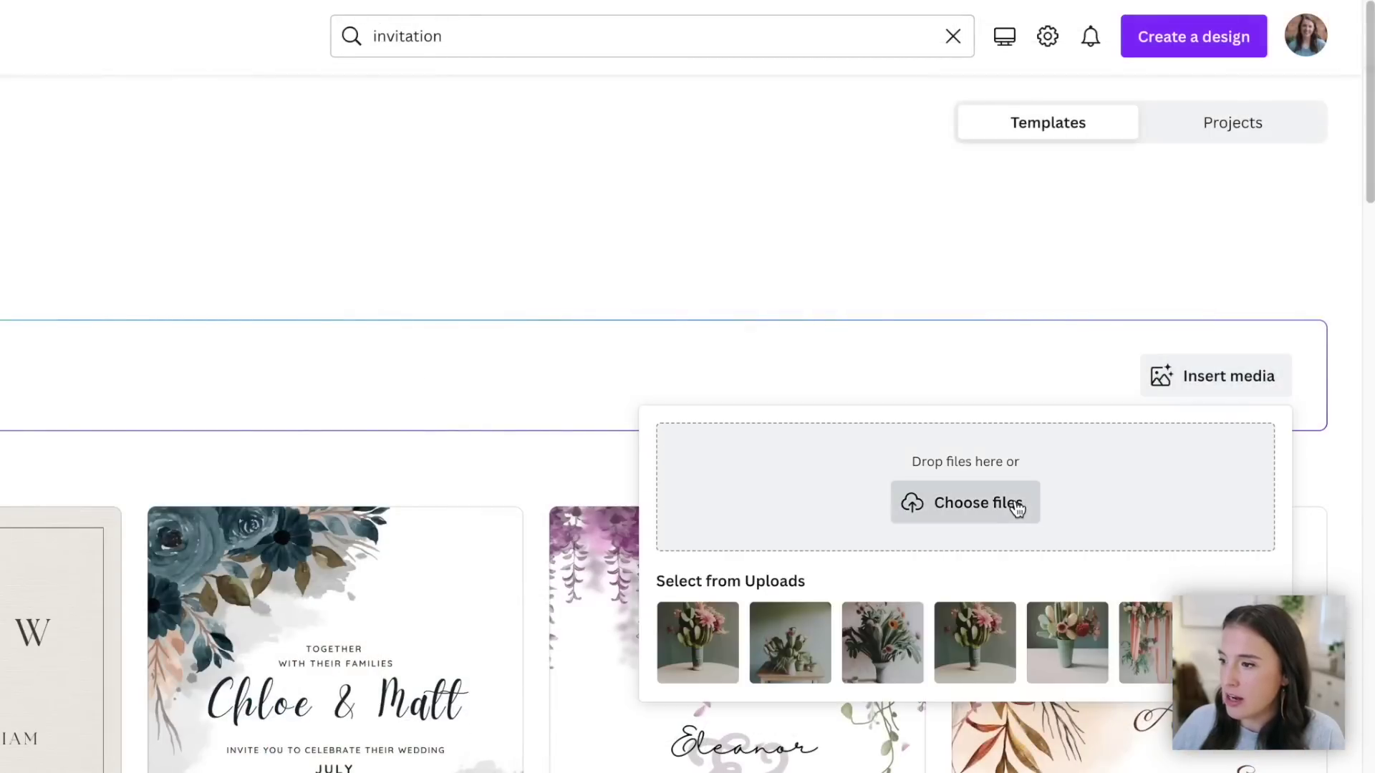
left_click(1047, 506)
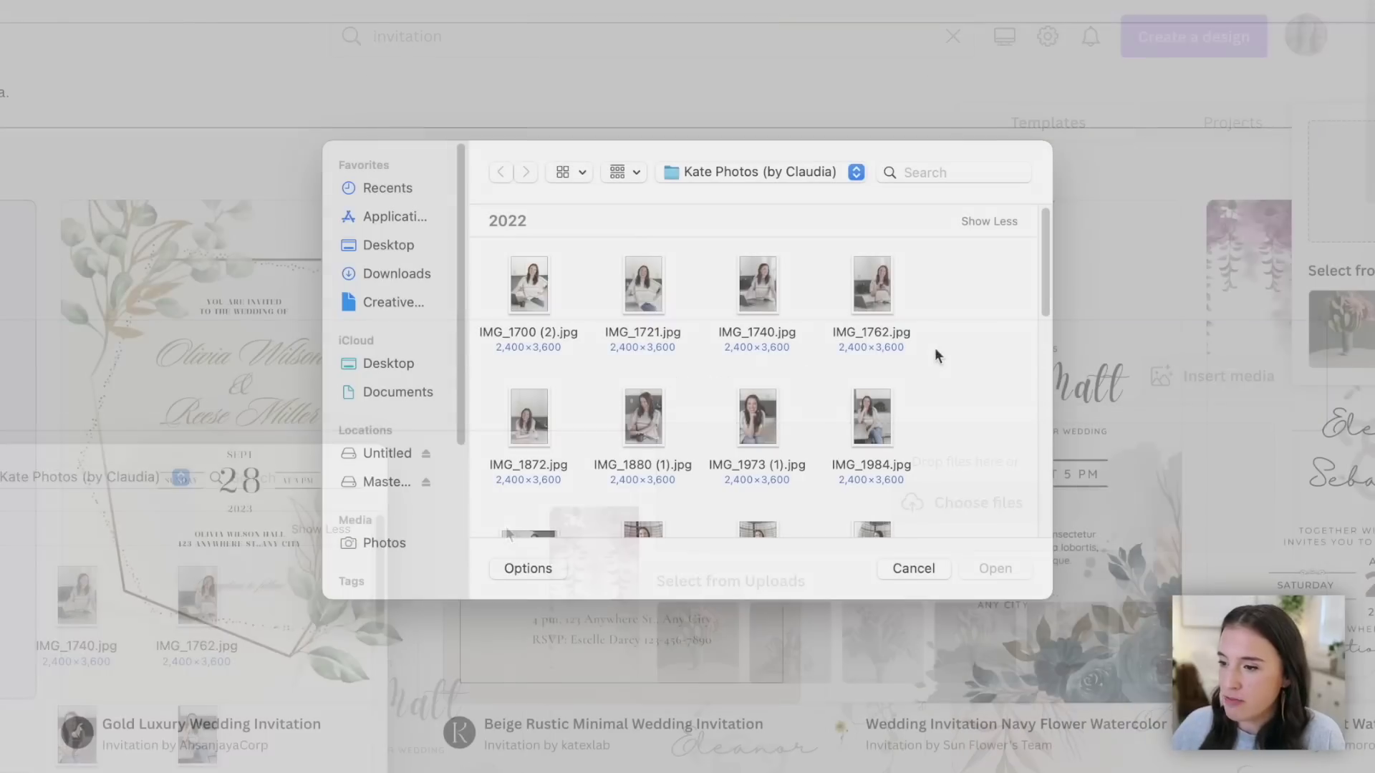
scroll(945, 348, "down", 5)
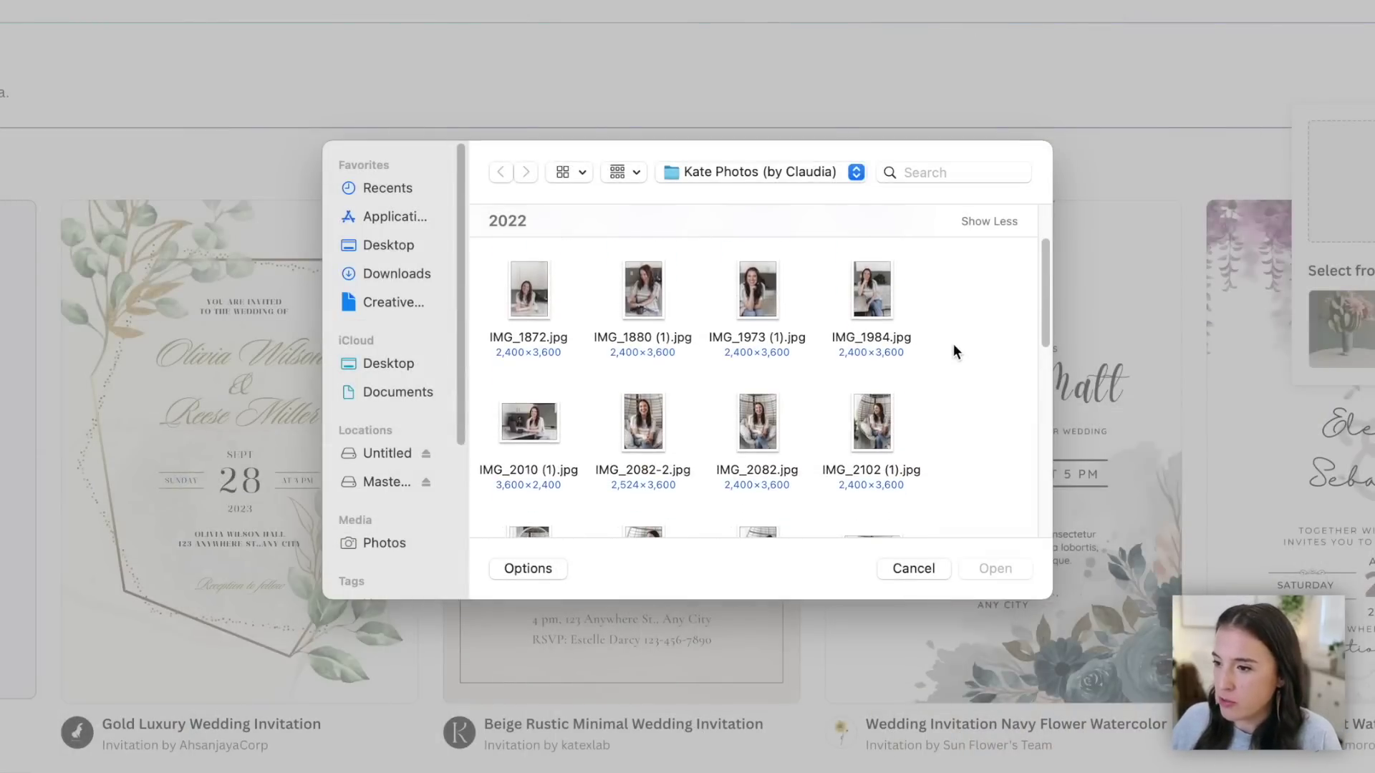
scroll(954, 351, "down", 3)
left_click(757, 366)
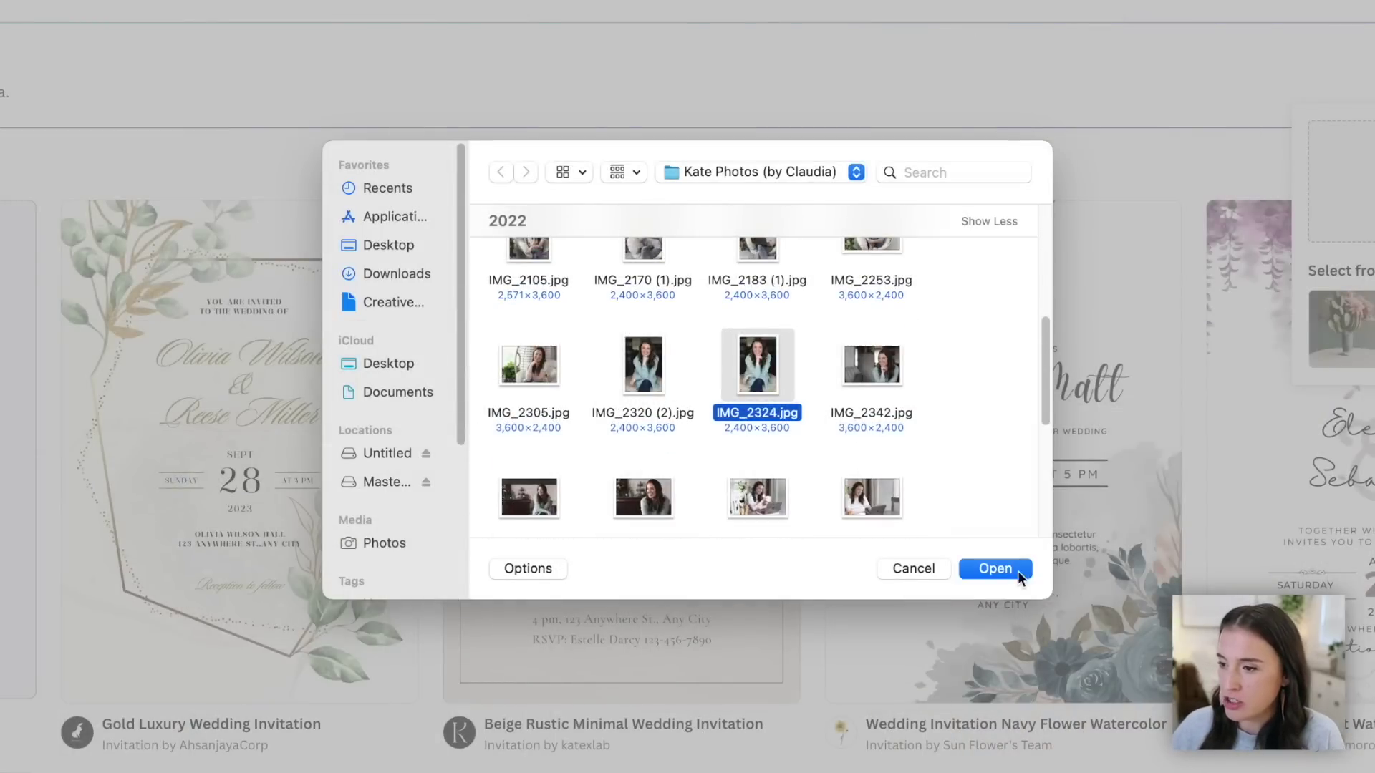
left_click(994, 568)
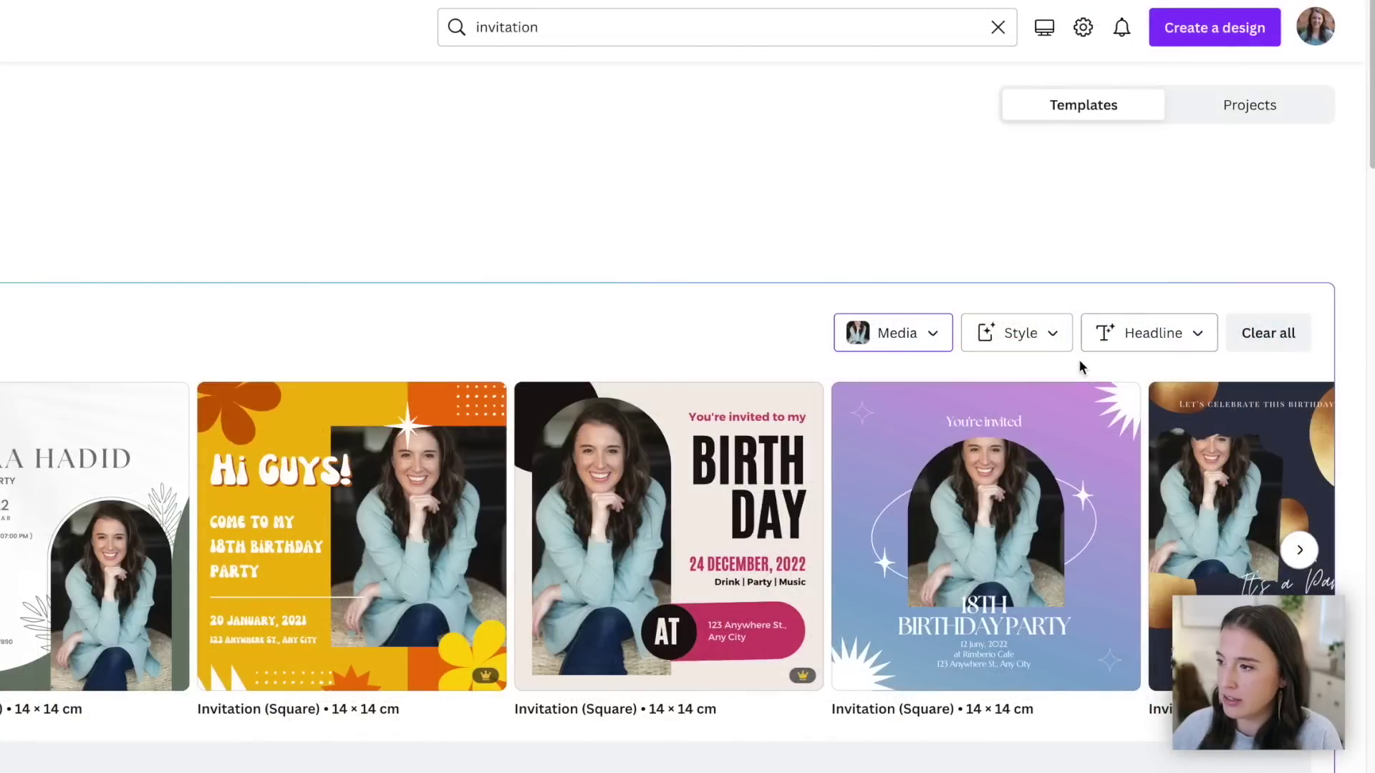
Apply the Simple vibe and Anton style, then see the regenerated results.
left_click(1056, 338)
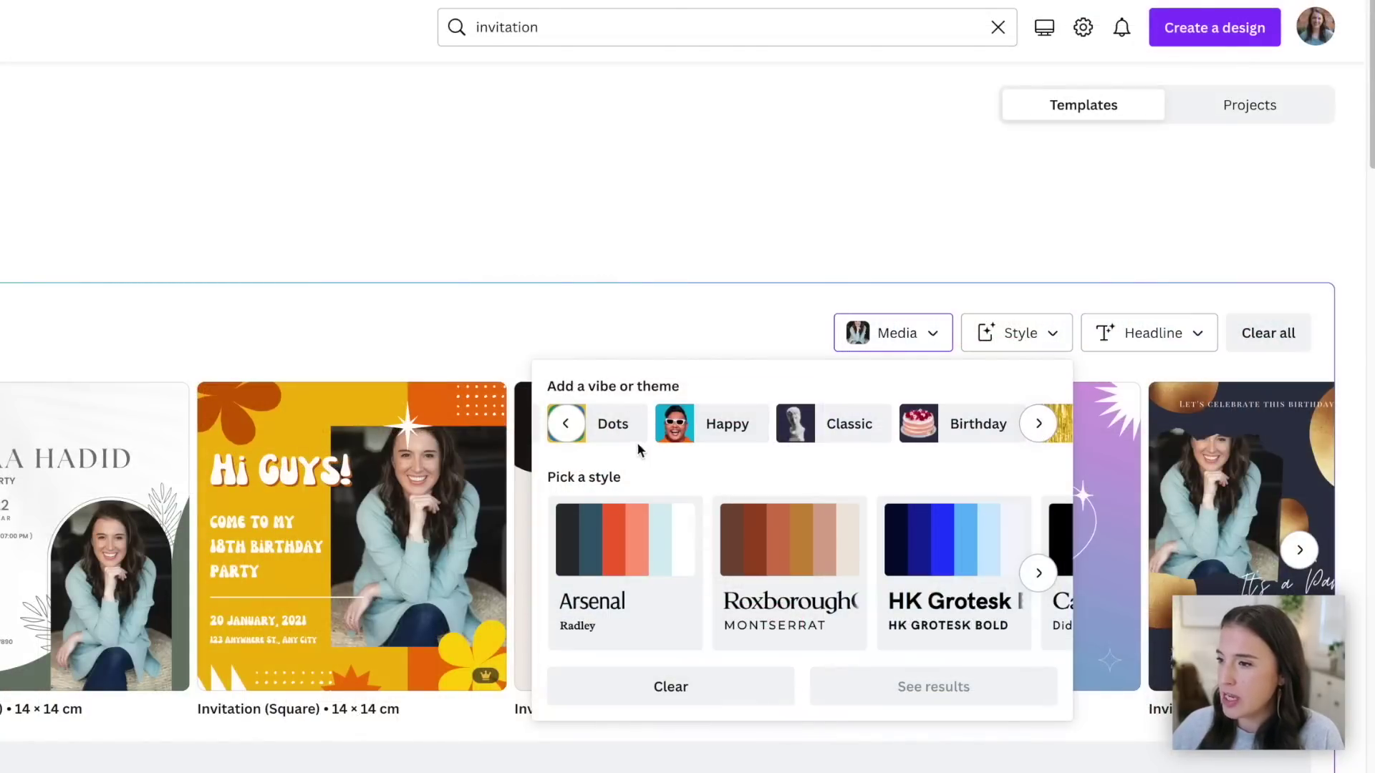
left_click(1037, 427)
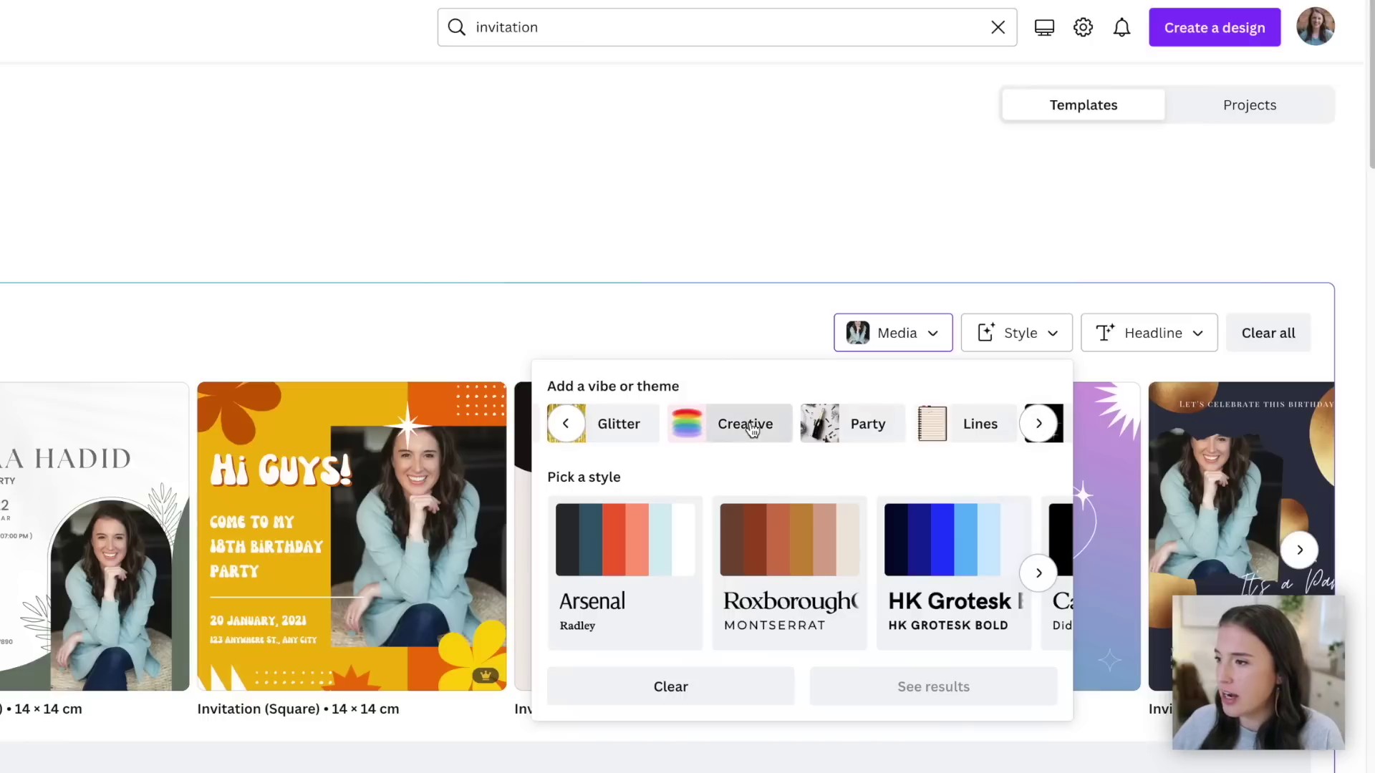
left_click(1037, 423)
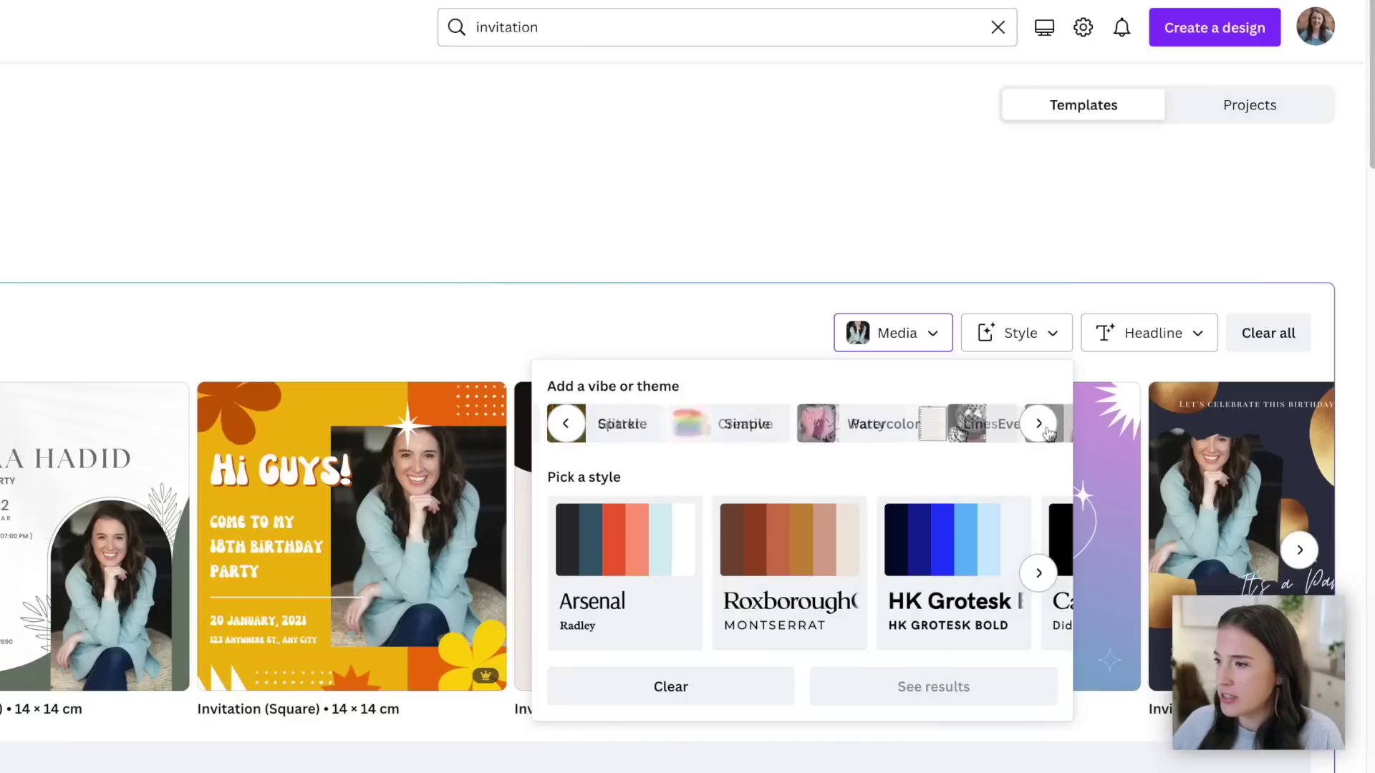
left_click(722, 439)
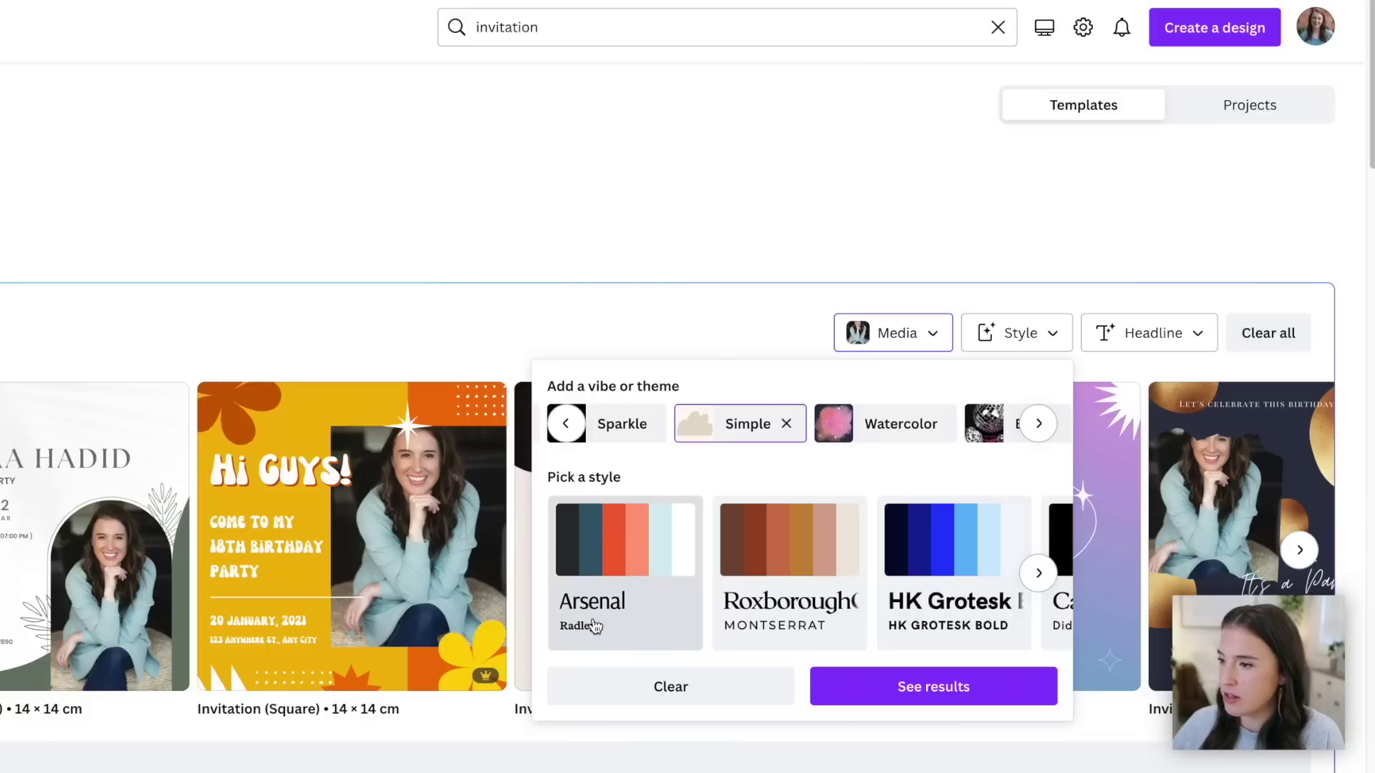
left_click(1038, 573)
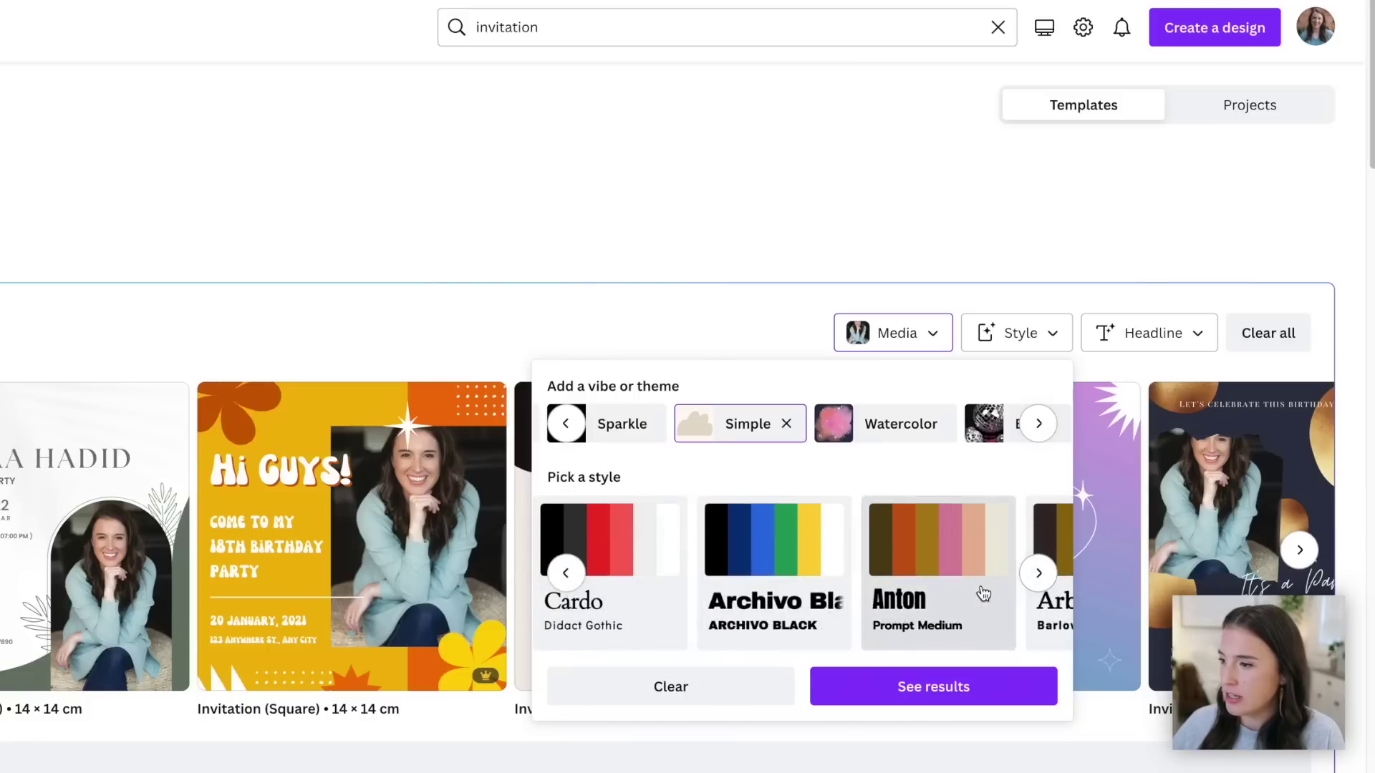
left_click(976, 592)
left_click(915, 704)
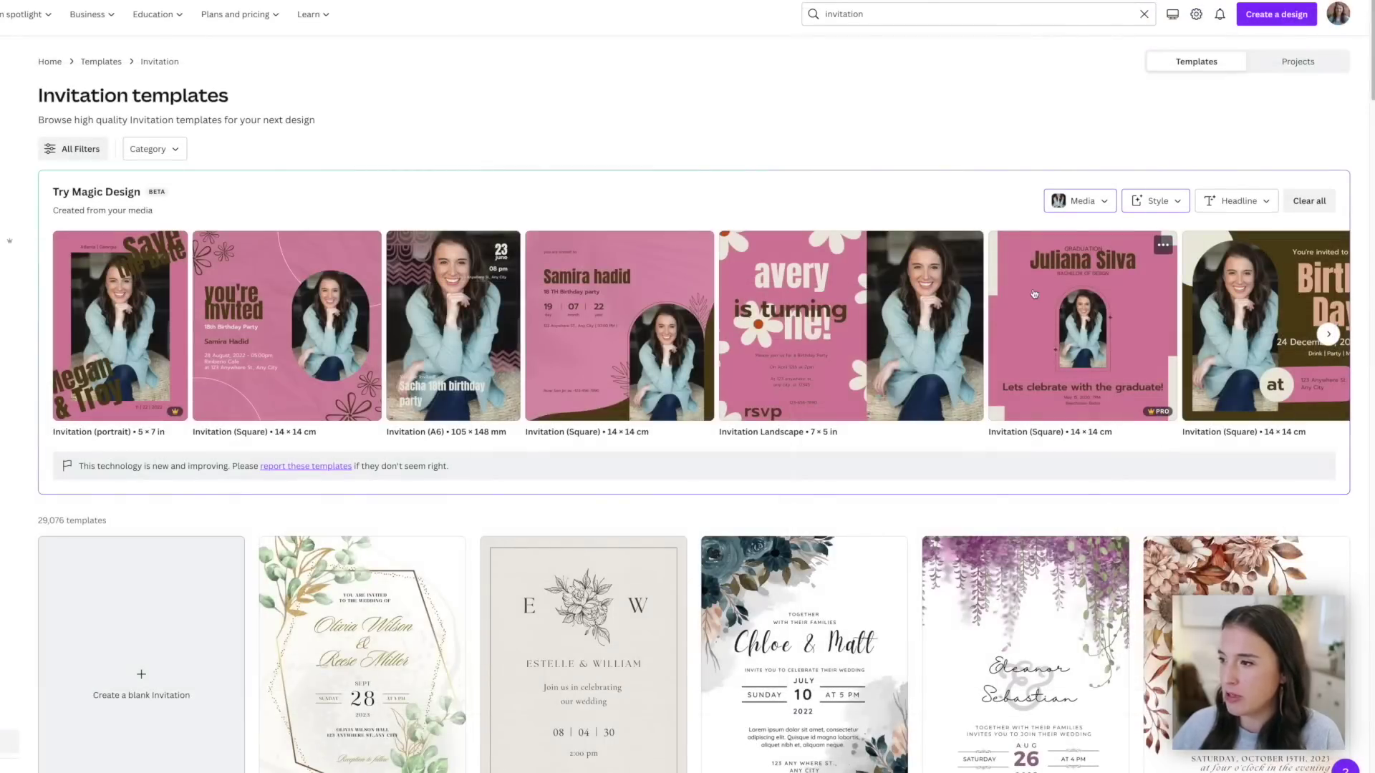
Add the headline 'JOIN ME LIVE' to all results and preview the graduation invitation.
left_click(1264, 205)
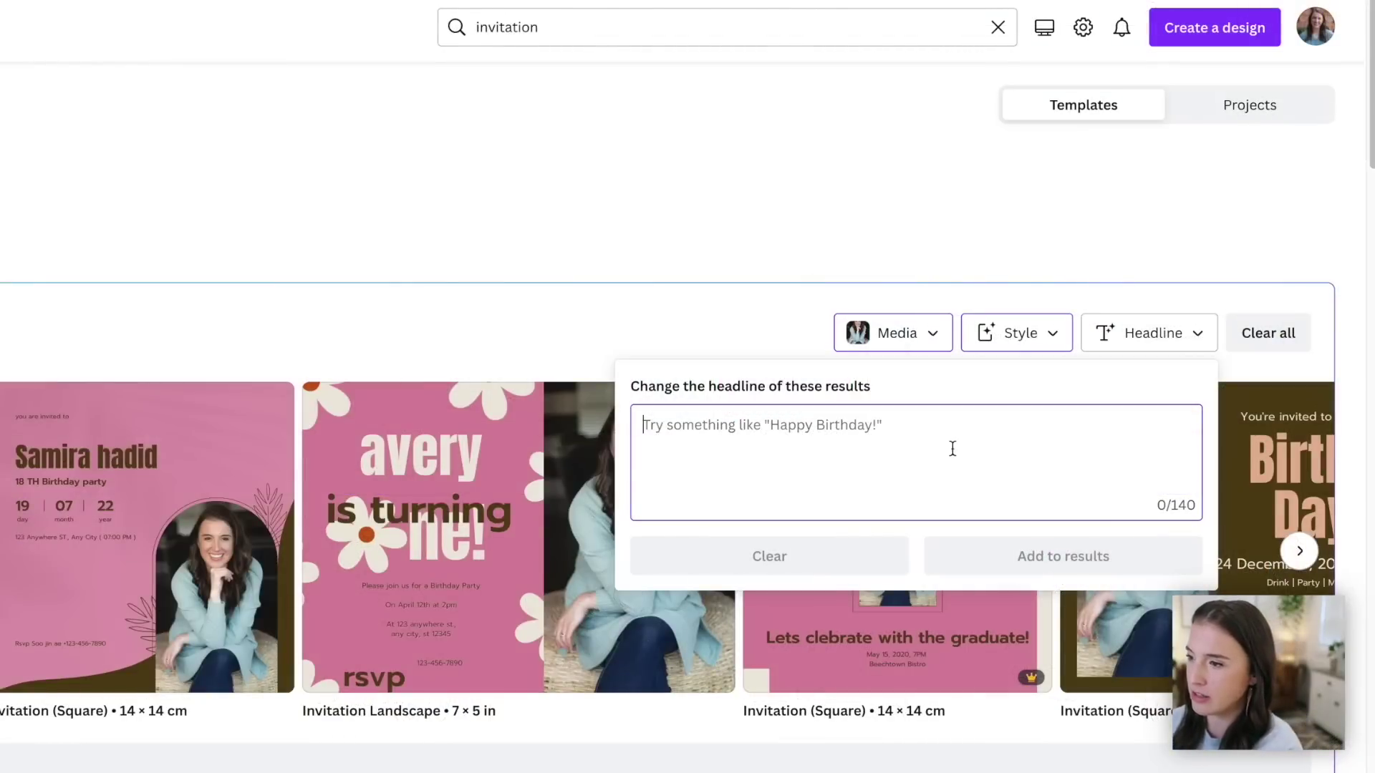
type("JOIN ME LI")
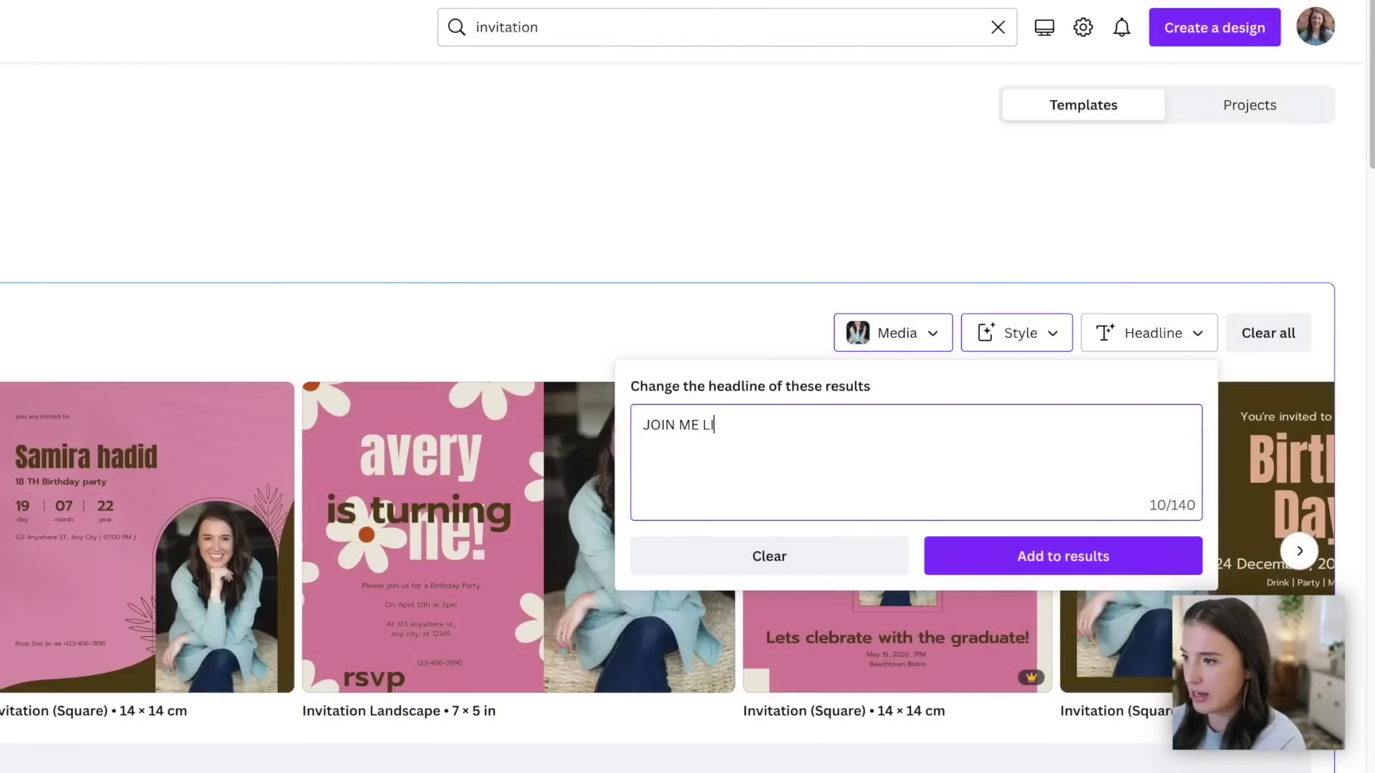
type("VE")
left_click(1121, 573)
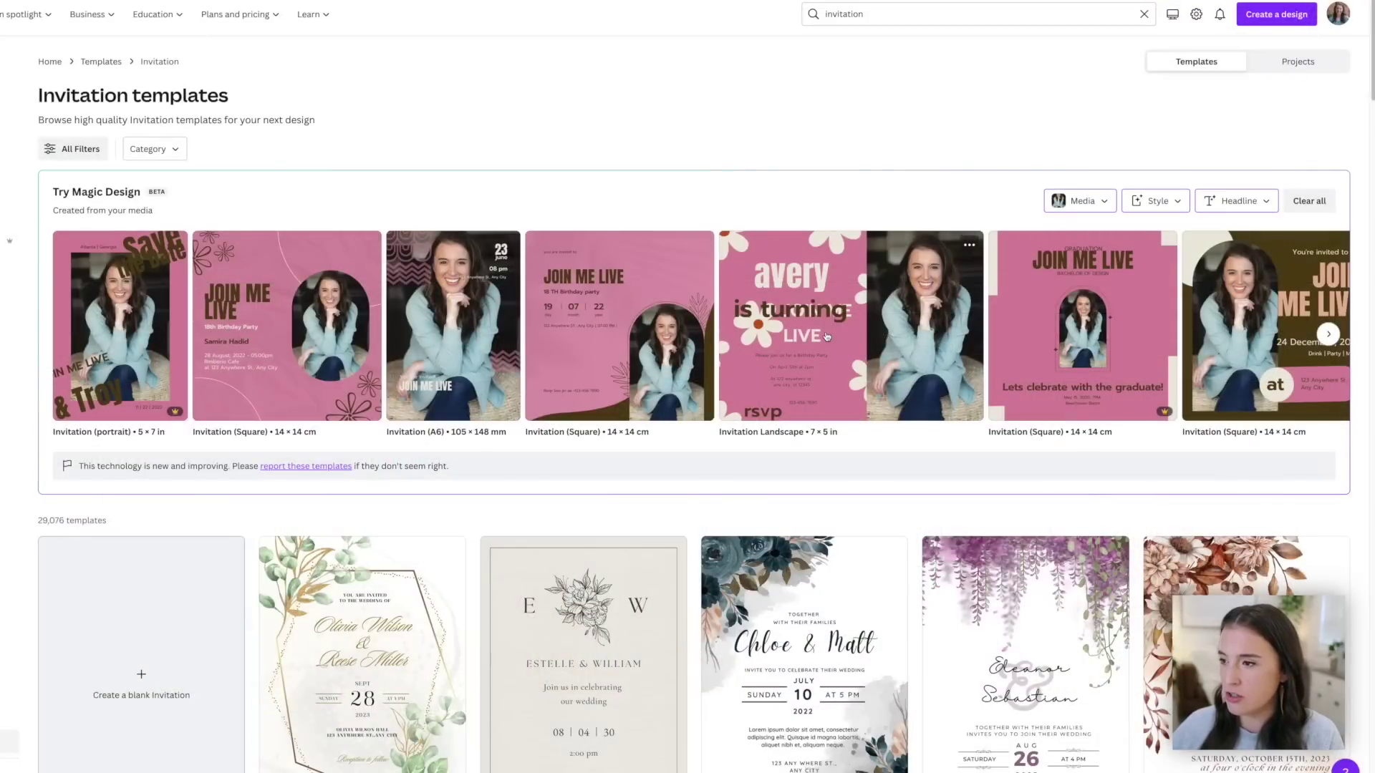
left_click(1123, 315)
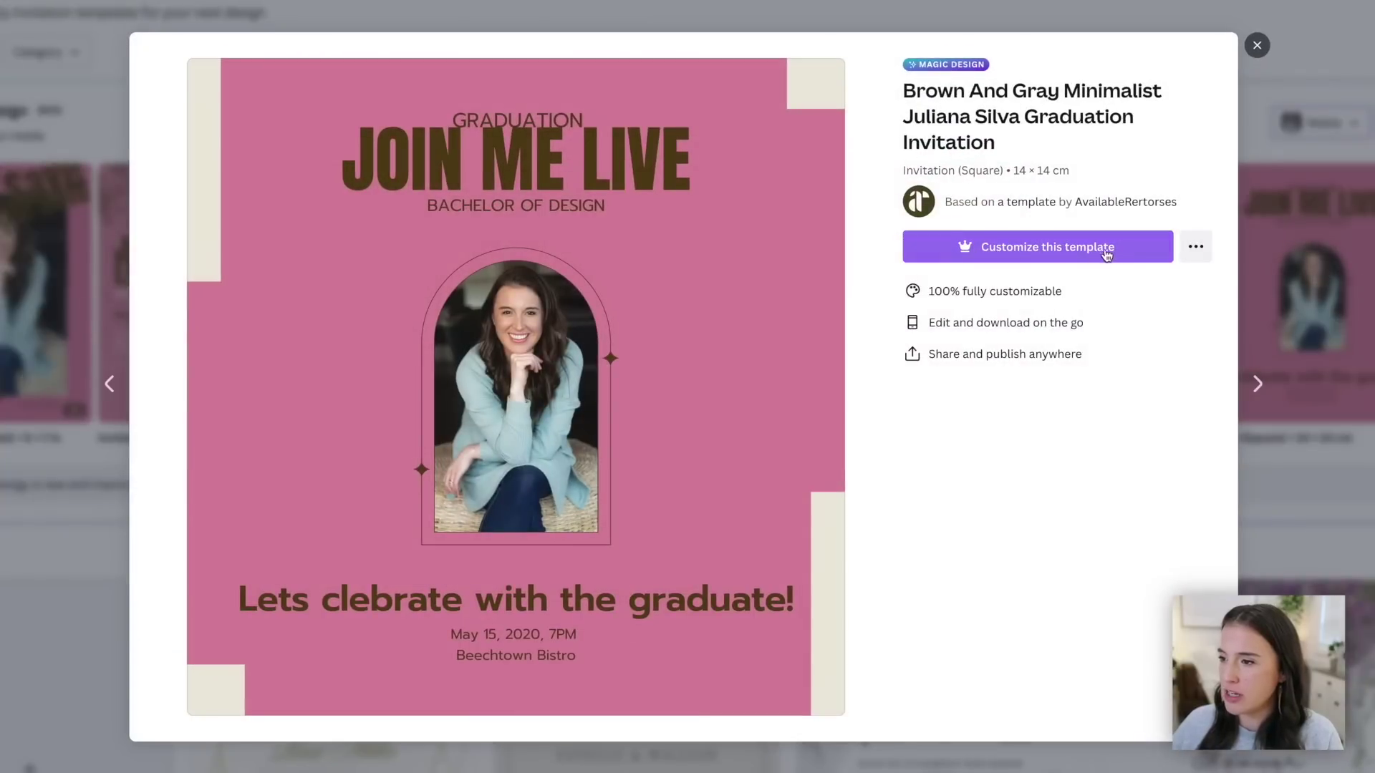
Customize the pink graduation invitation template to open it in the editor.
left_click(973, 256)
left_click(1016, 259)
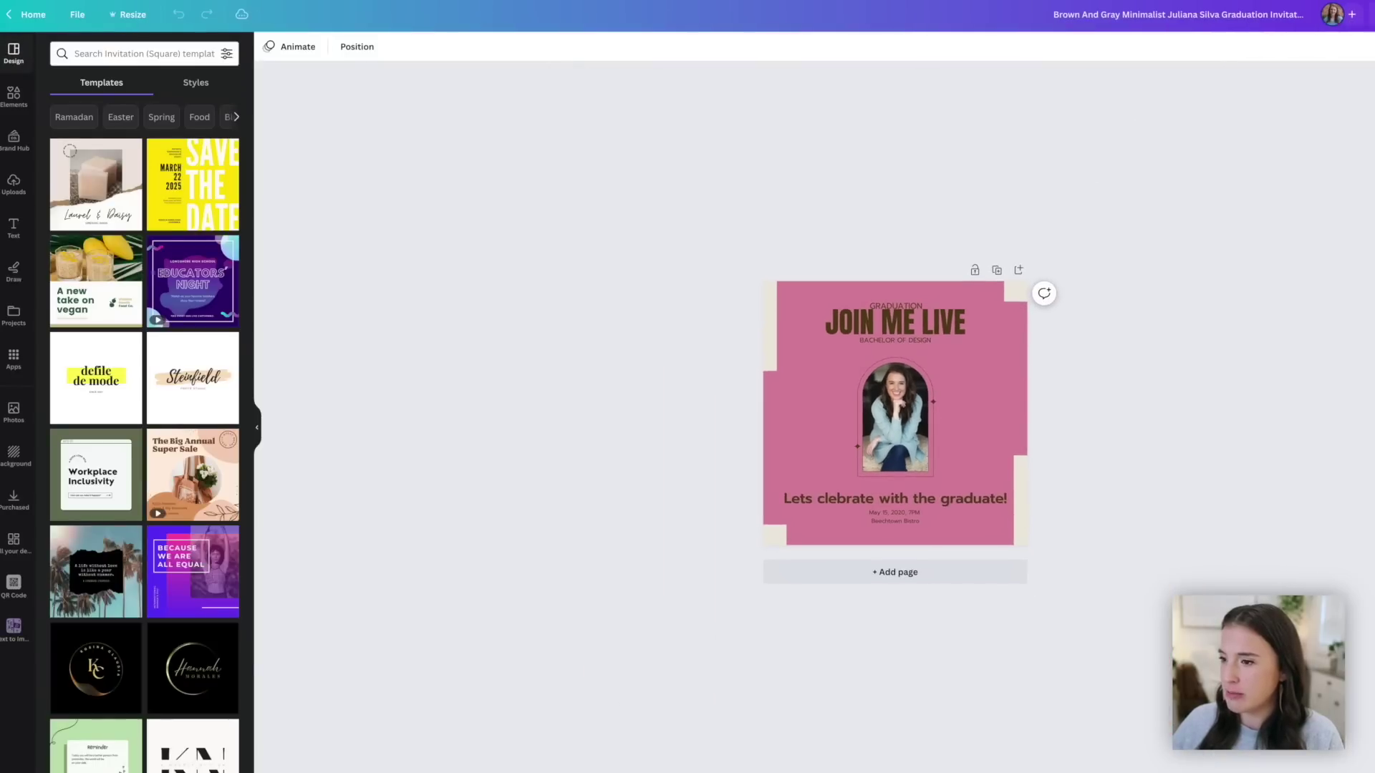
Change the invitation's page background to the rust palette colour.
left_click(1067, 462)
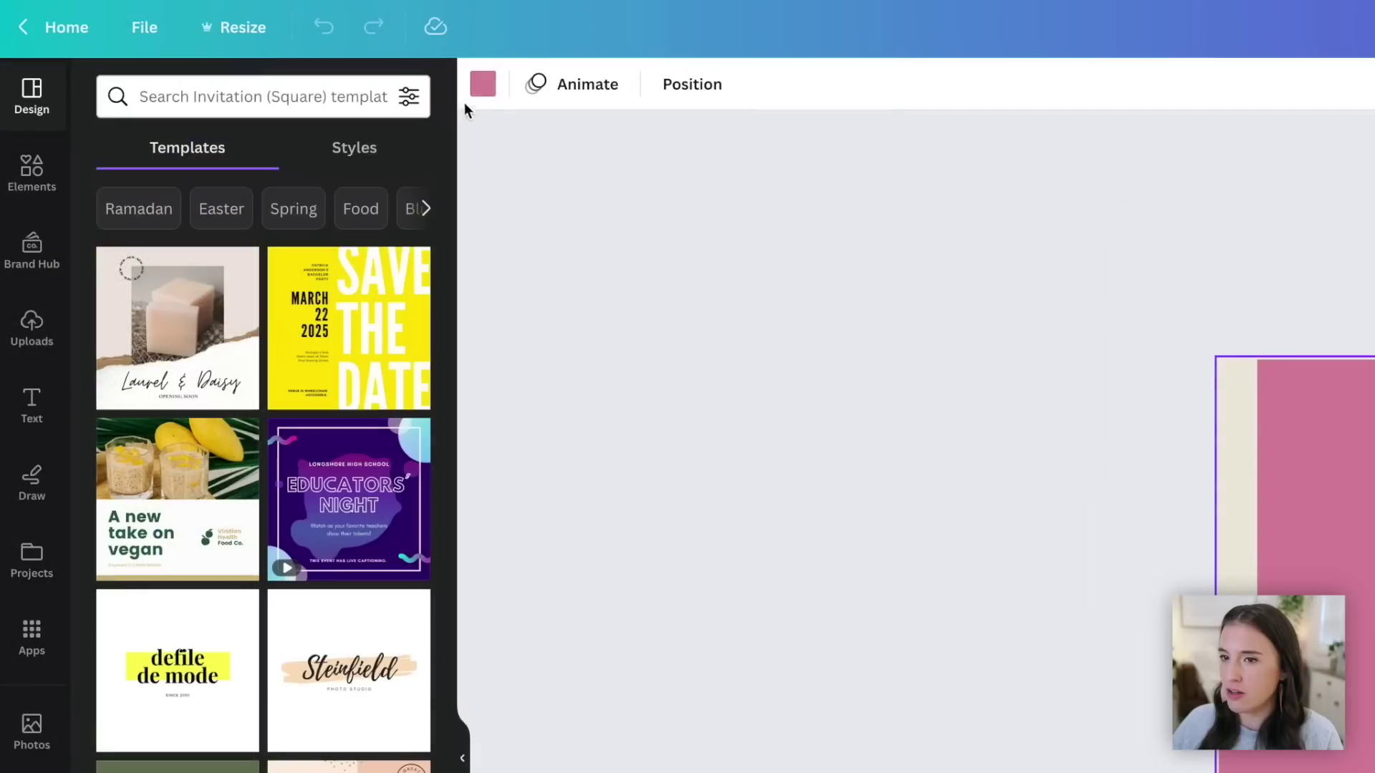
left_click(267, 46)
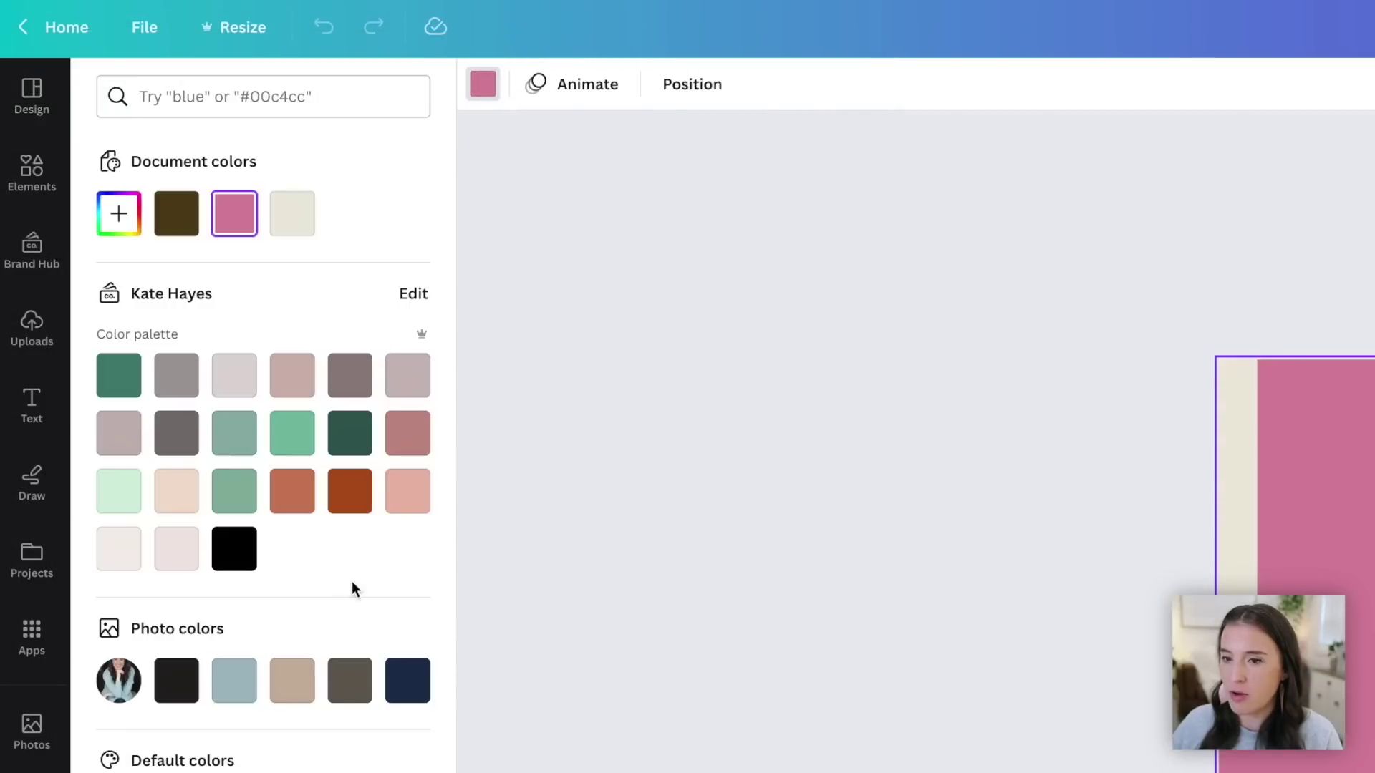
left_click(349, 490)
Enlarge the arched photo frame and centre it on the page.
left_click(930, 349)
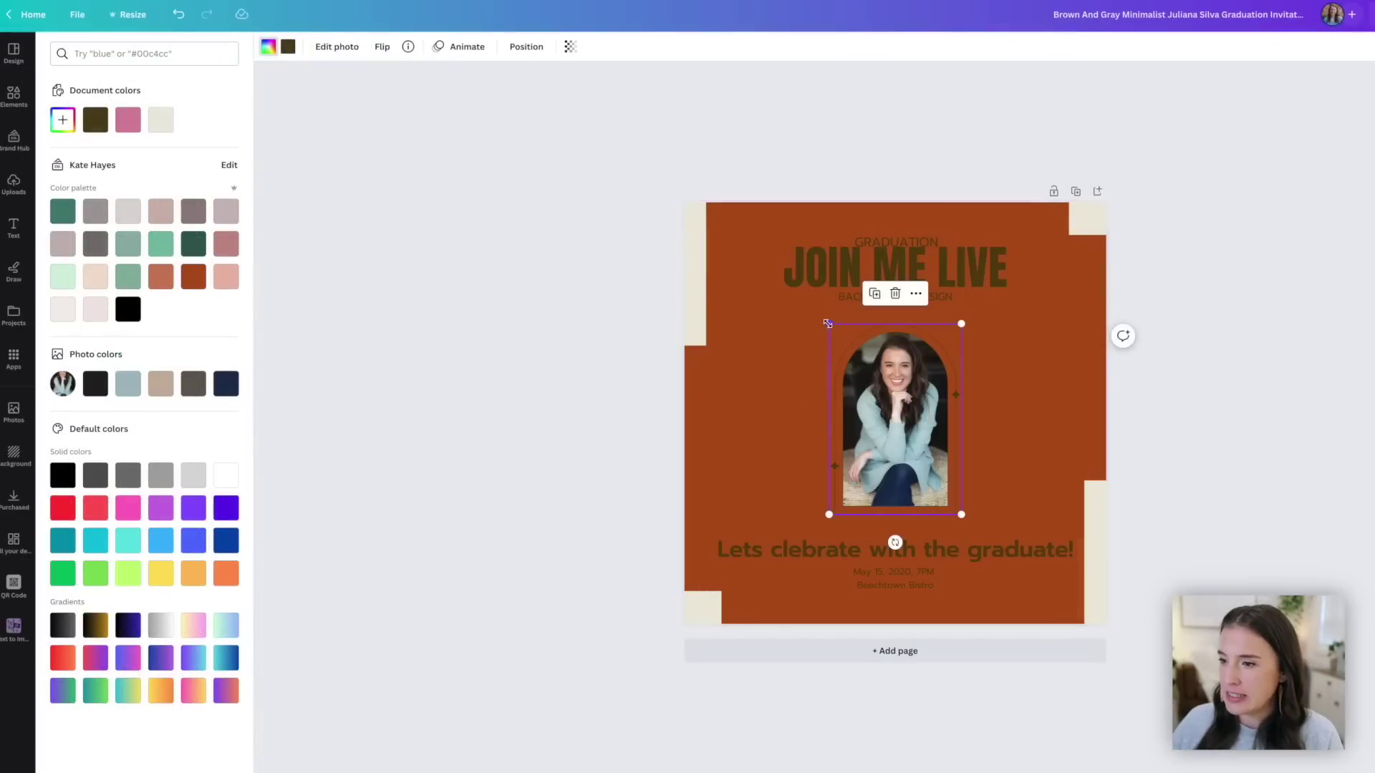
mouse_move(829, 324)
left_mouse_down()
mouse_move(764, 259)
mouse_move(809, 316)
left_mouse_up()
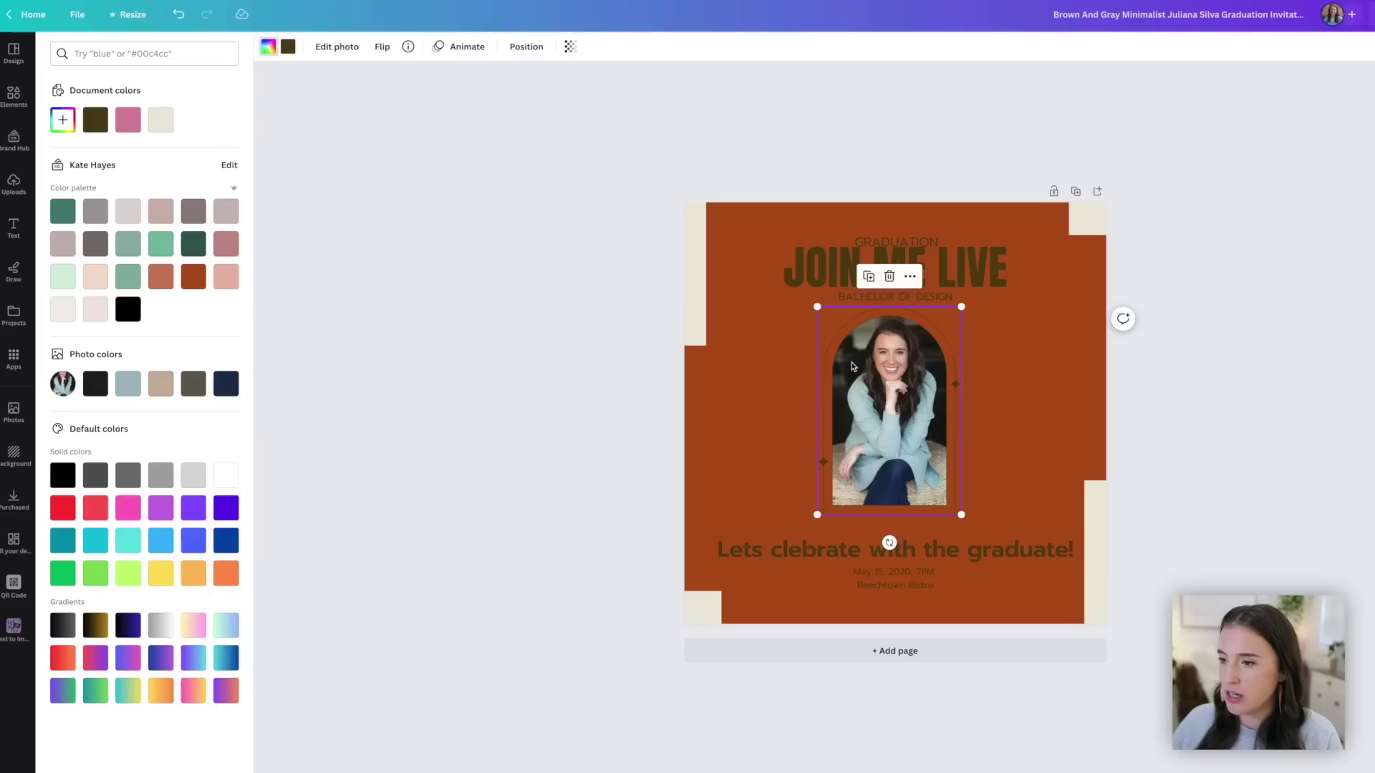
left_click_drag(849, 362, 857, 368)
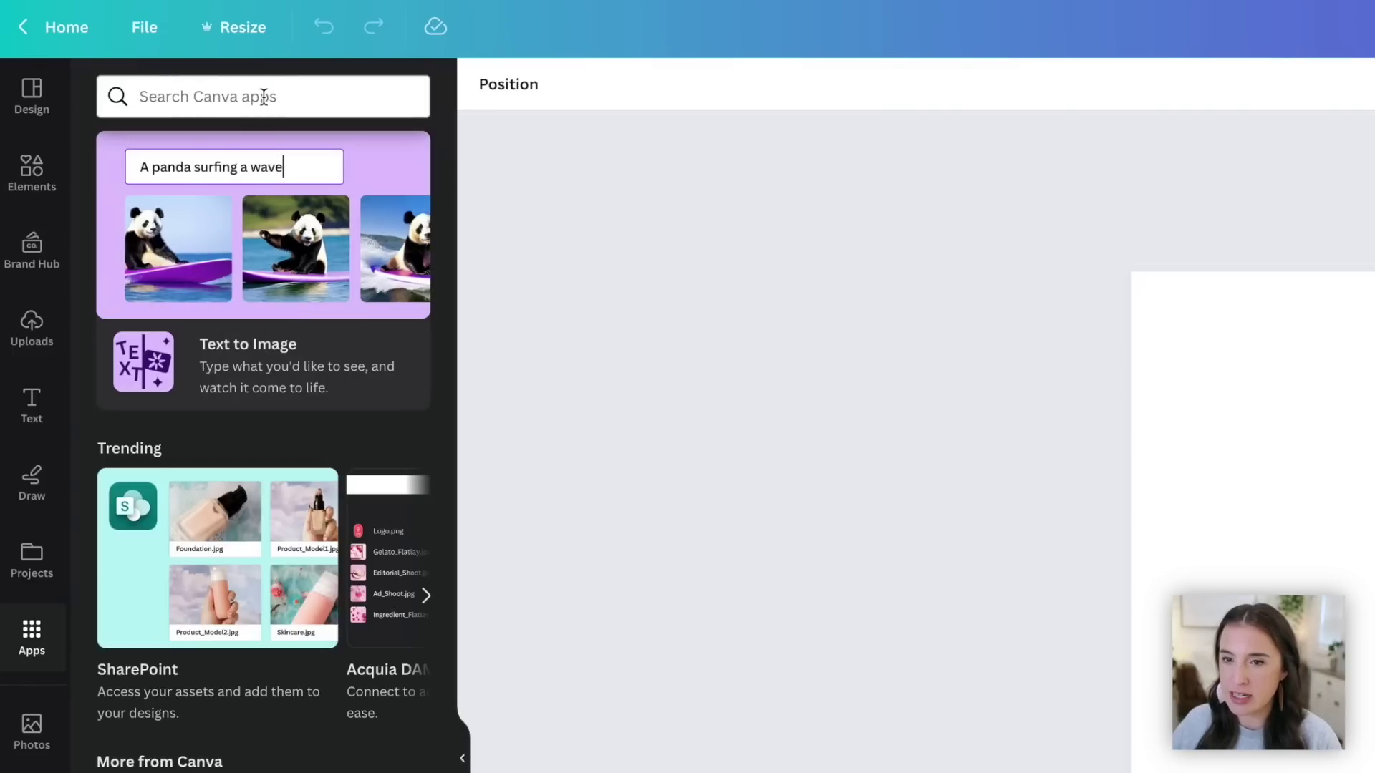
Generate Retro Anime images of 'Monkey riding a bike through the city' and place the top-right one.
left_click(286, 345)
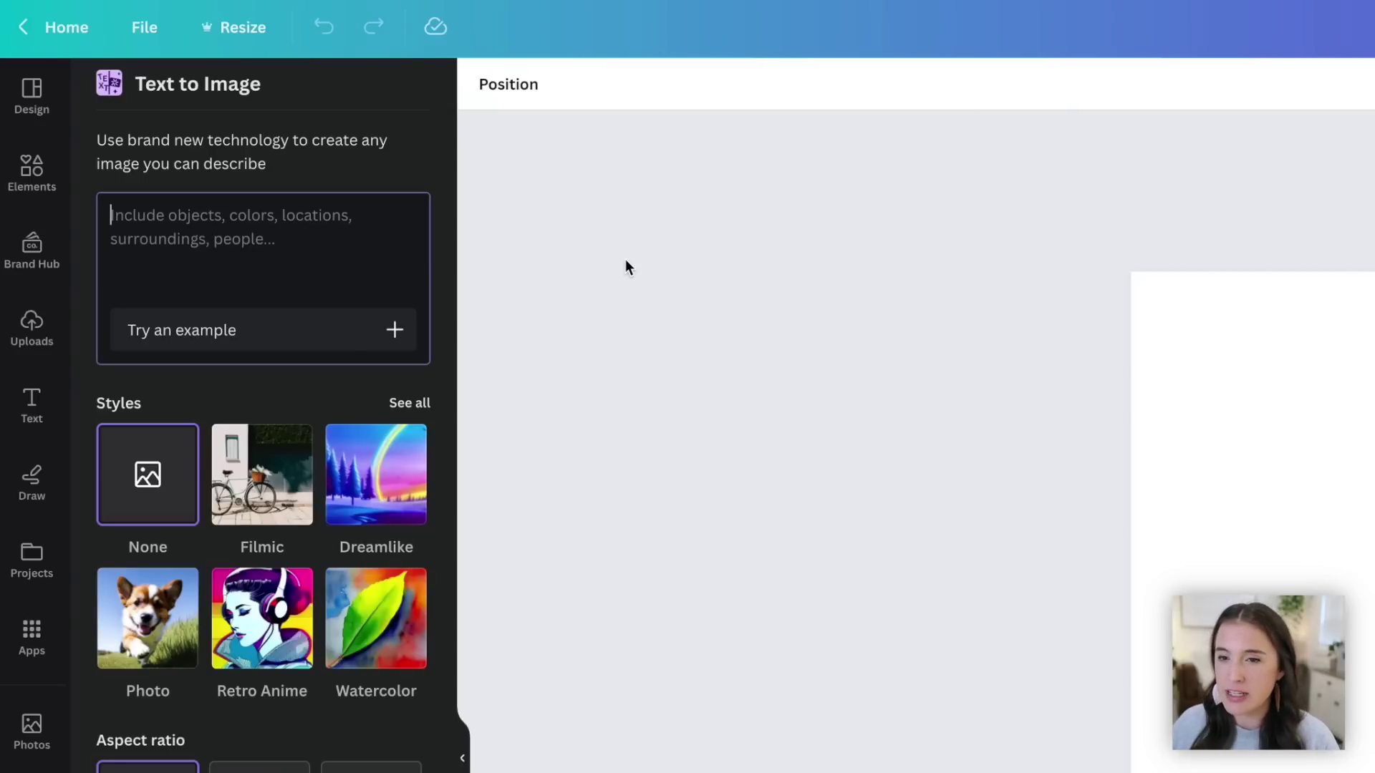
type("Monkey")
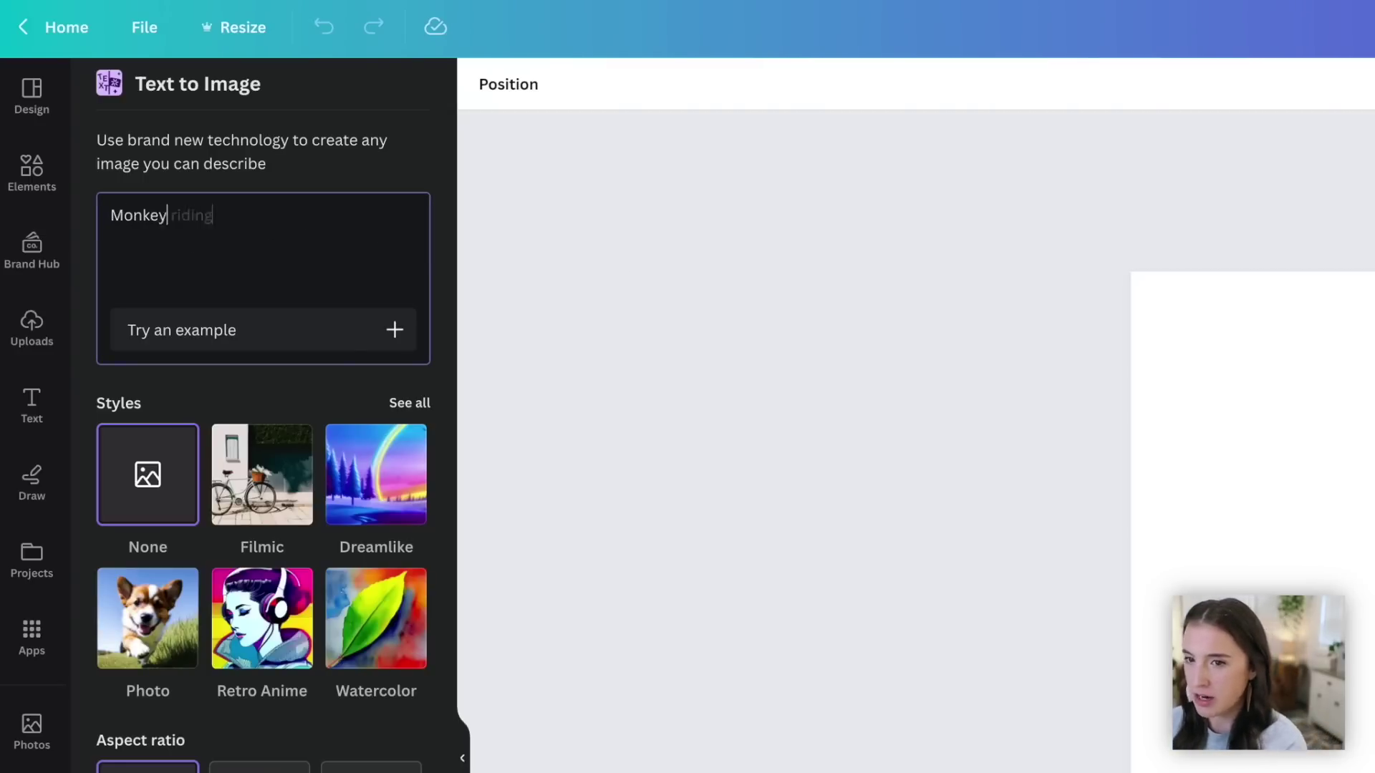
type(" riding a bike thr")
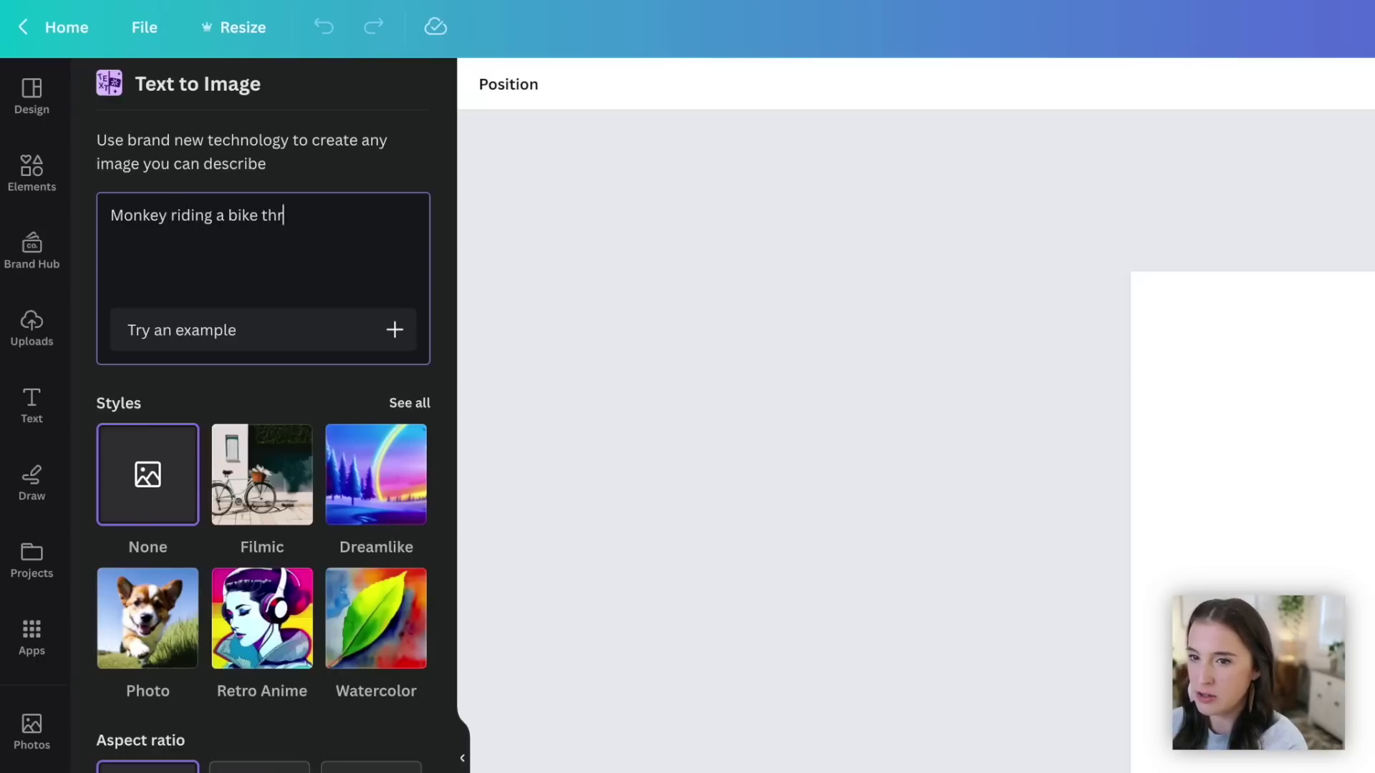
type("ough the city")
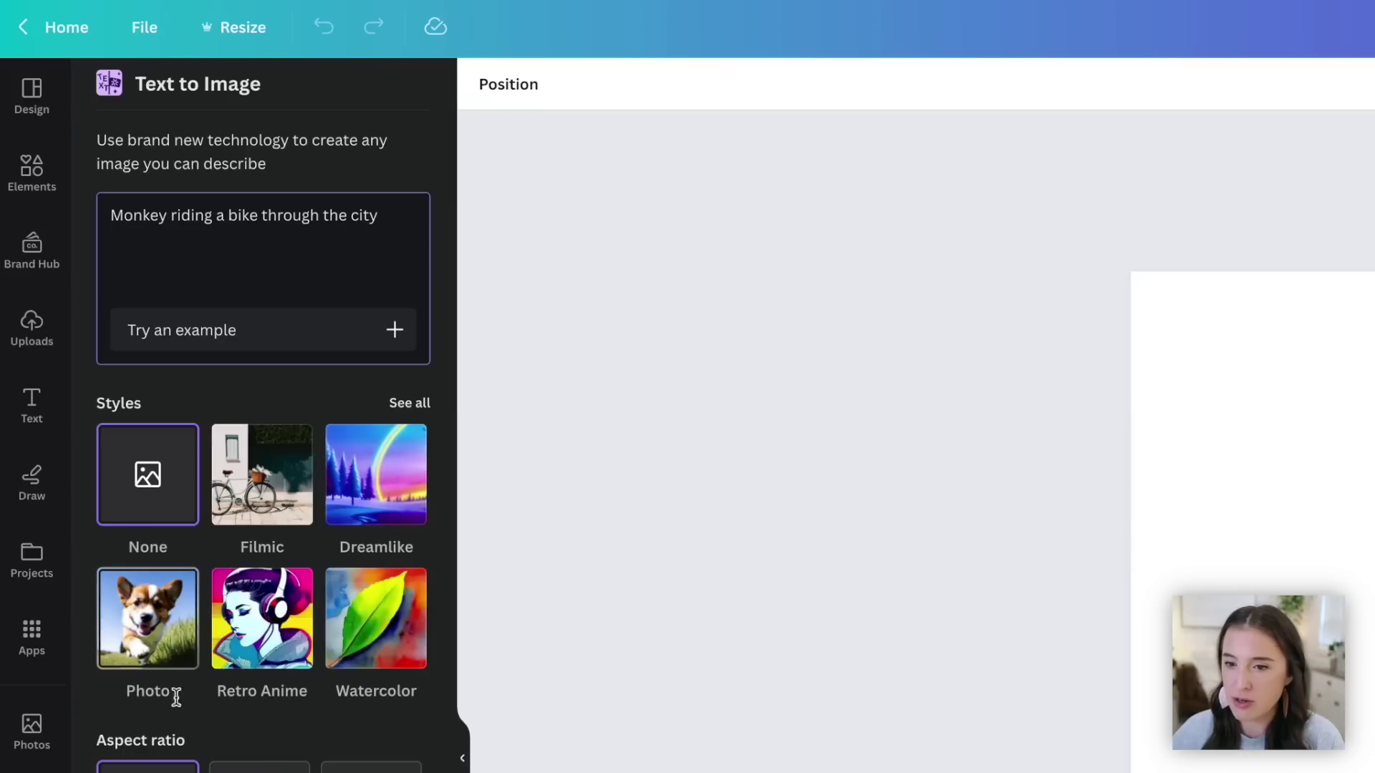
left_click(411, 403)
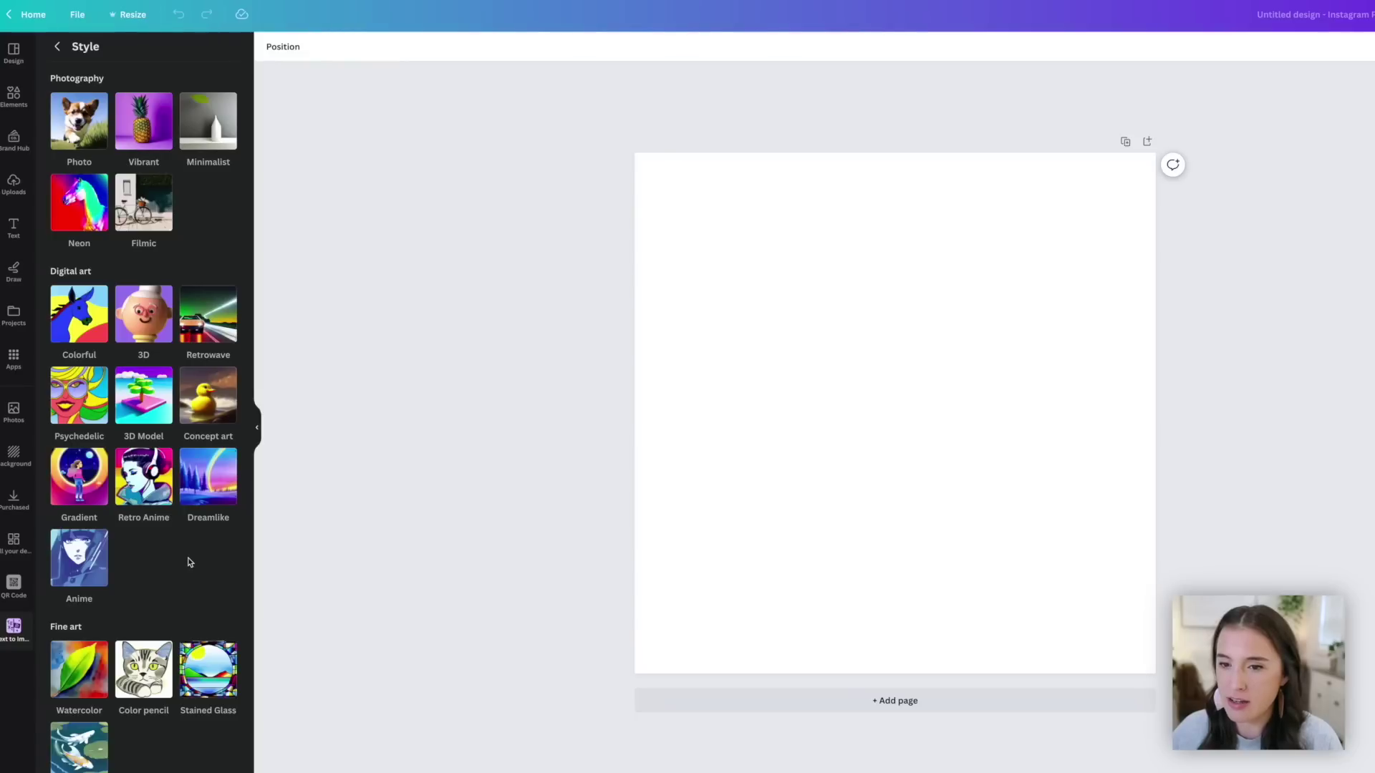
left_click(146, 492)
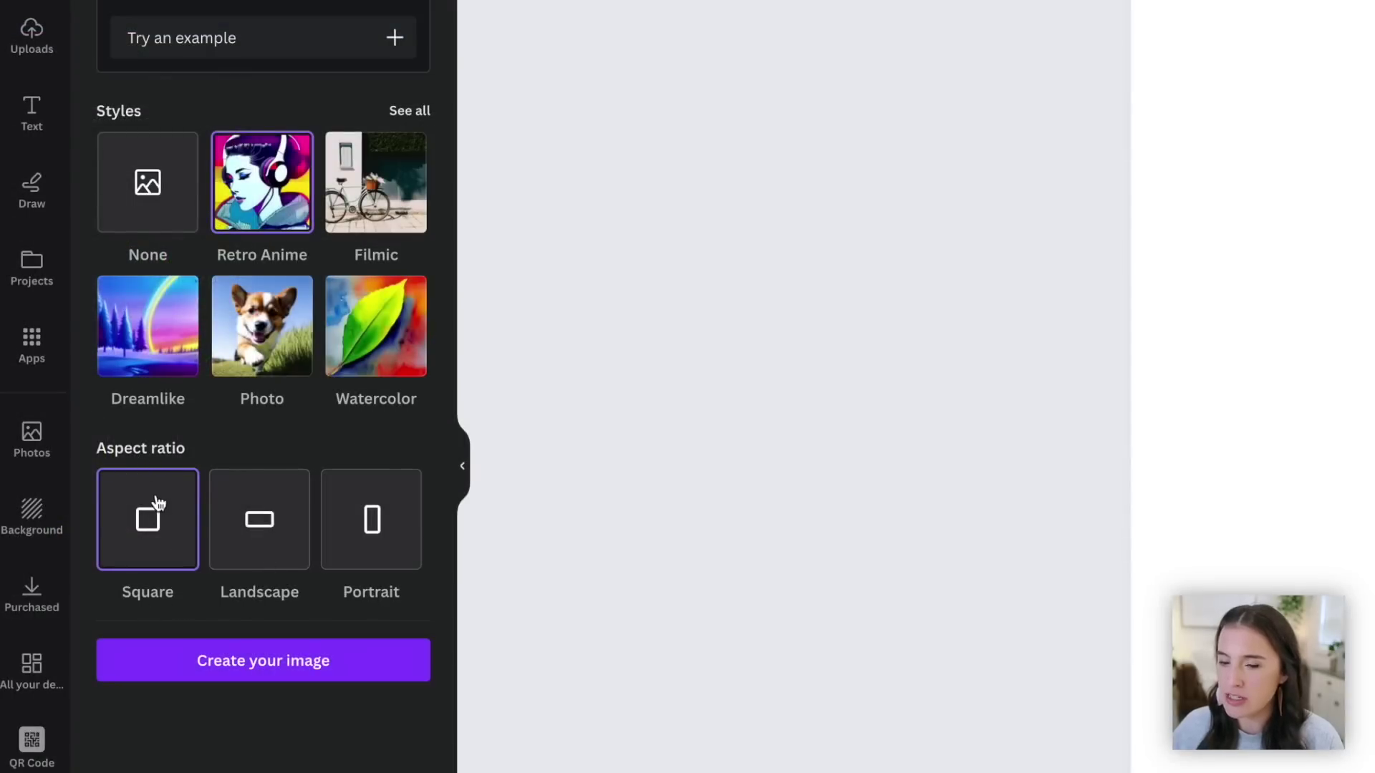
left_click(282, 666)
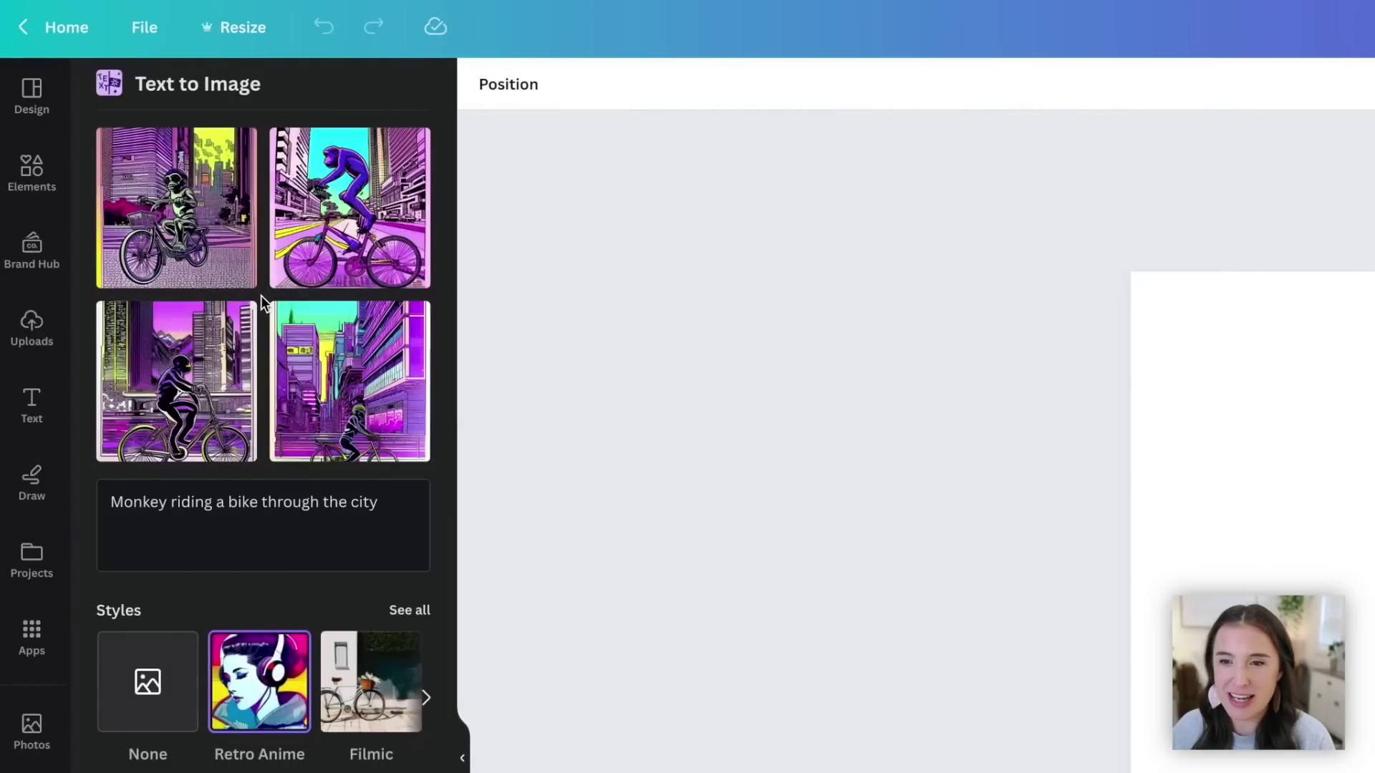
left_click(317, 242)
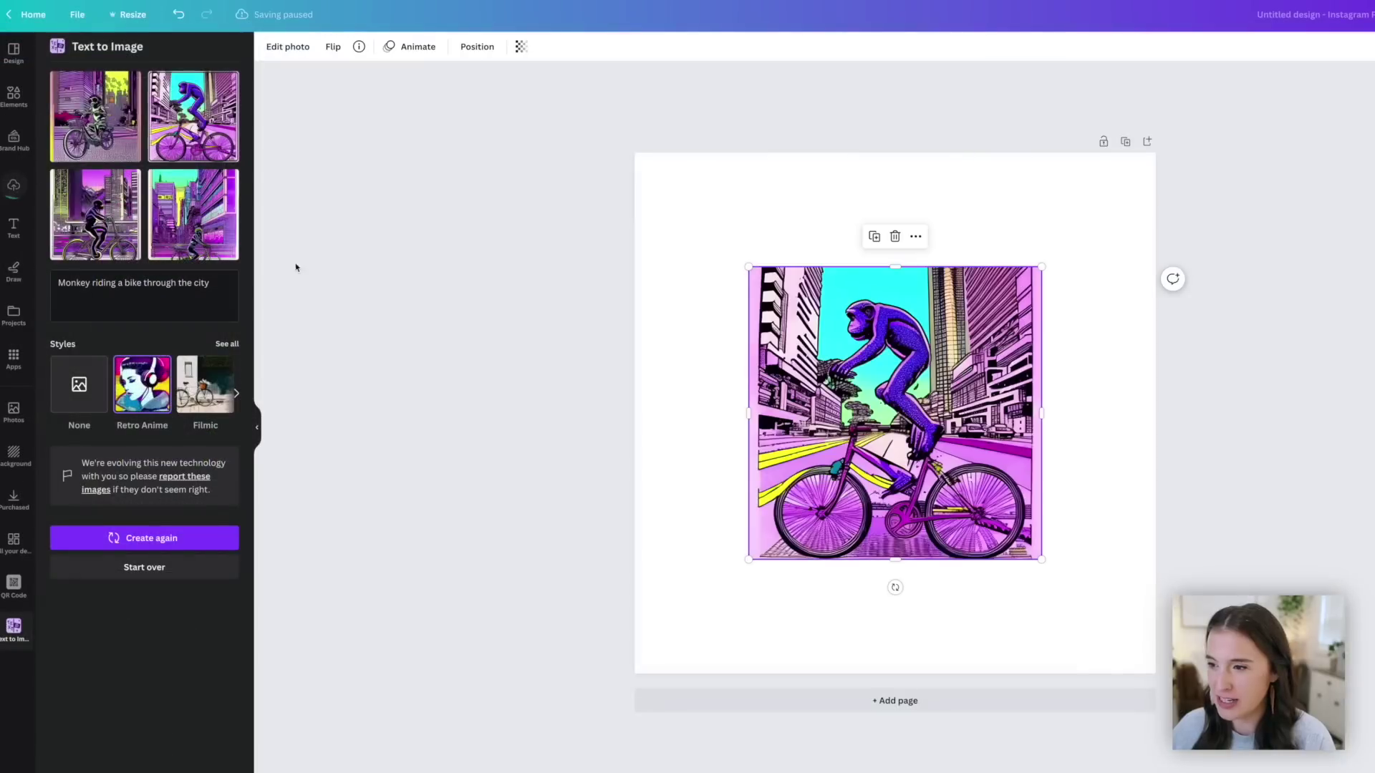
Try the top-right, bottom-left and top-left monkey images on the page, deleting each, then show all styles.
key("Delete")
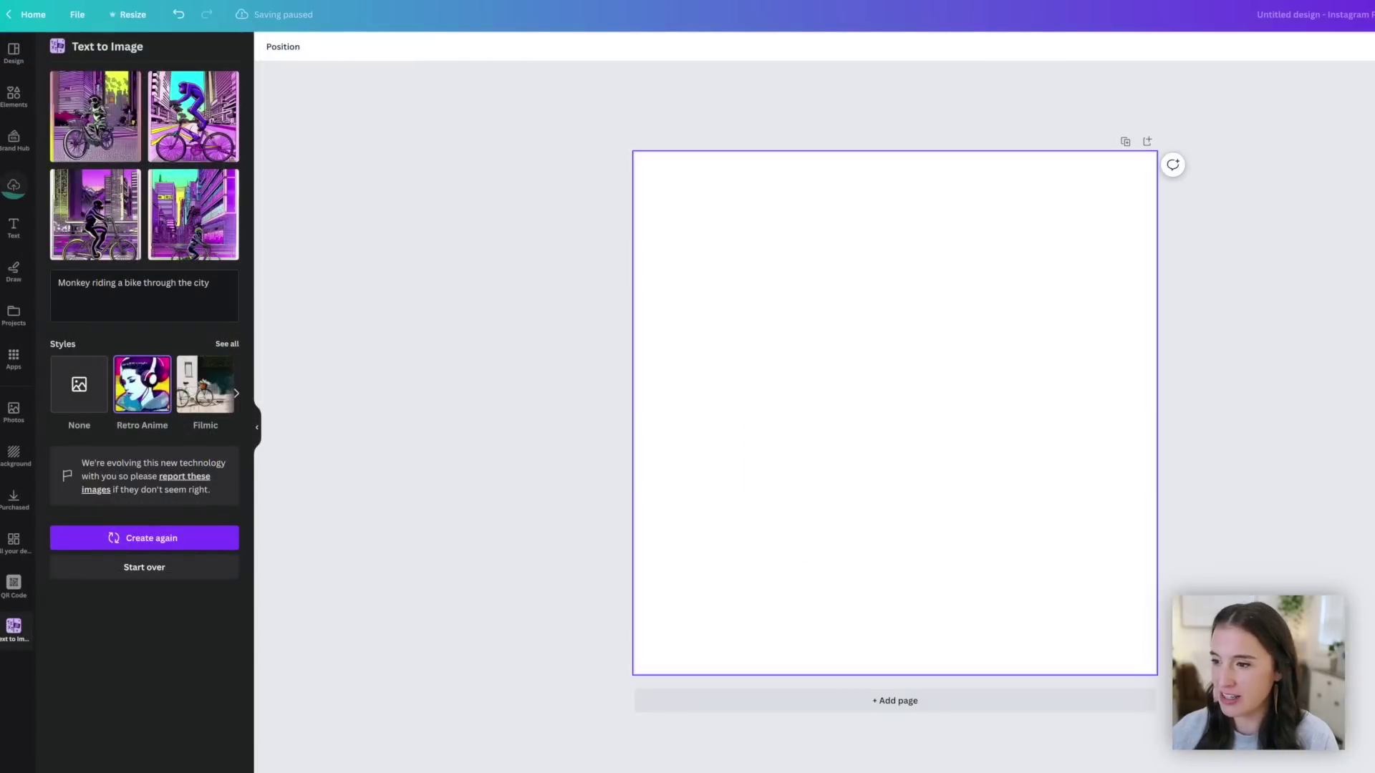
left_click(95, 215)
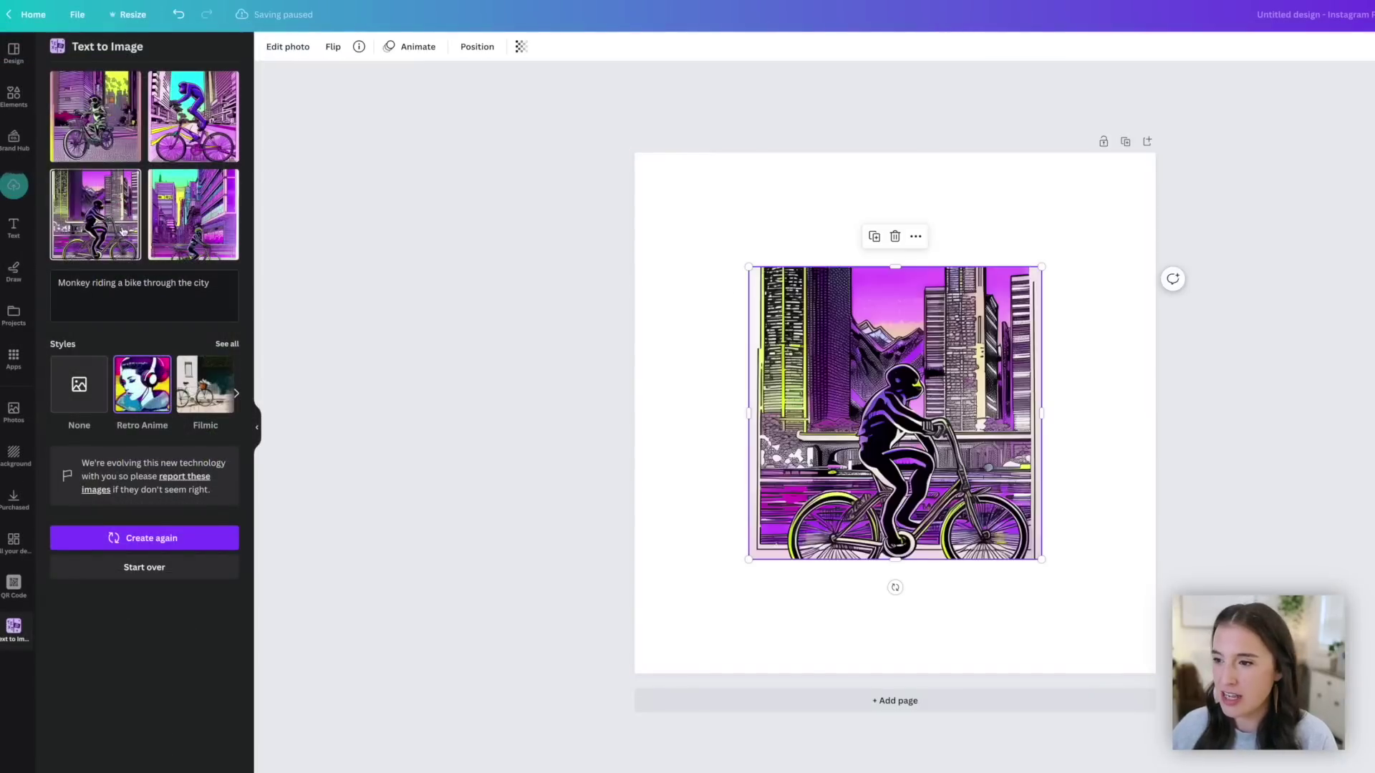
key("Delete")
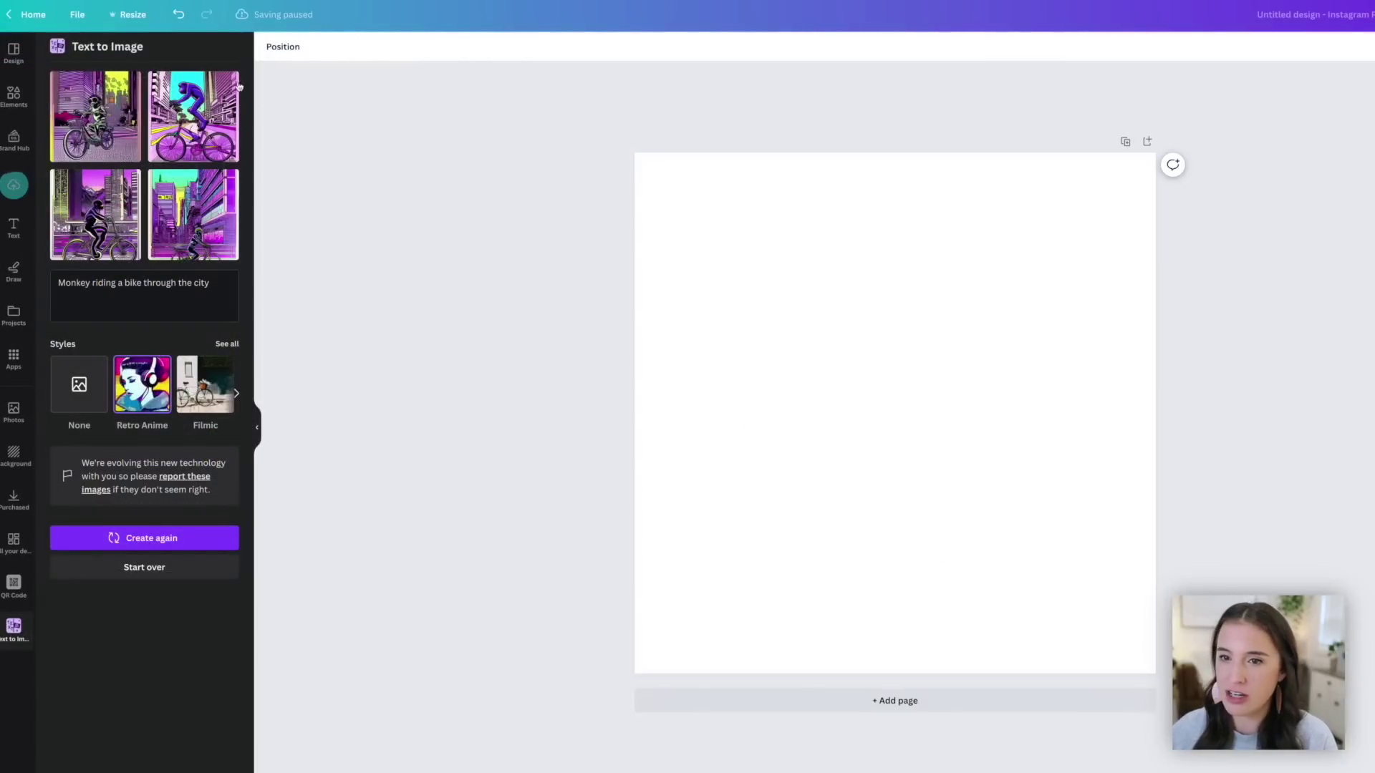
left_click(122, 140)
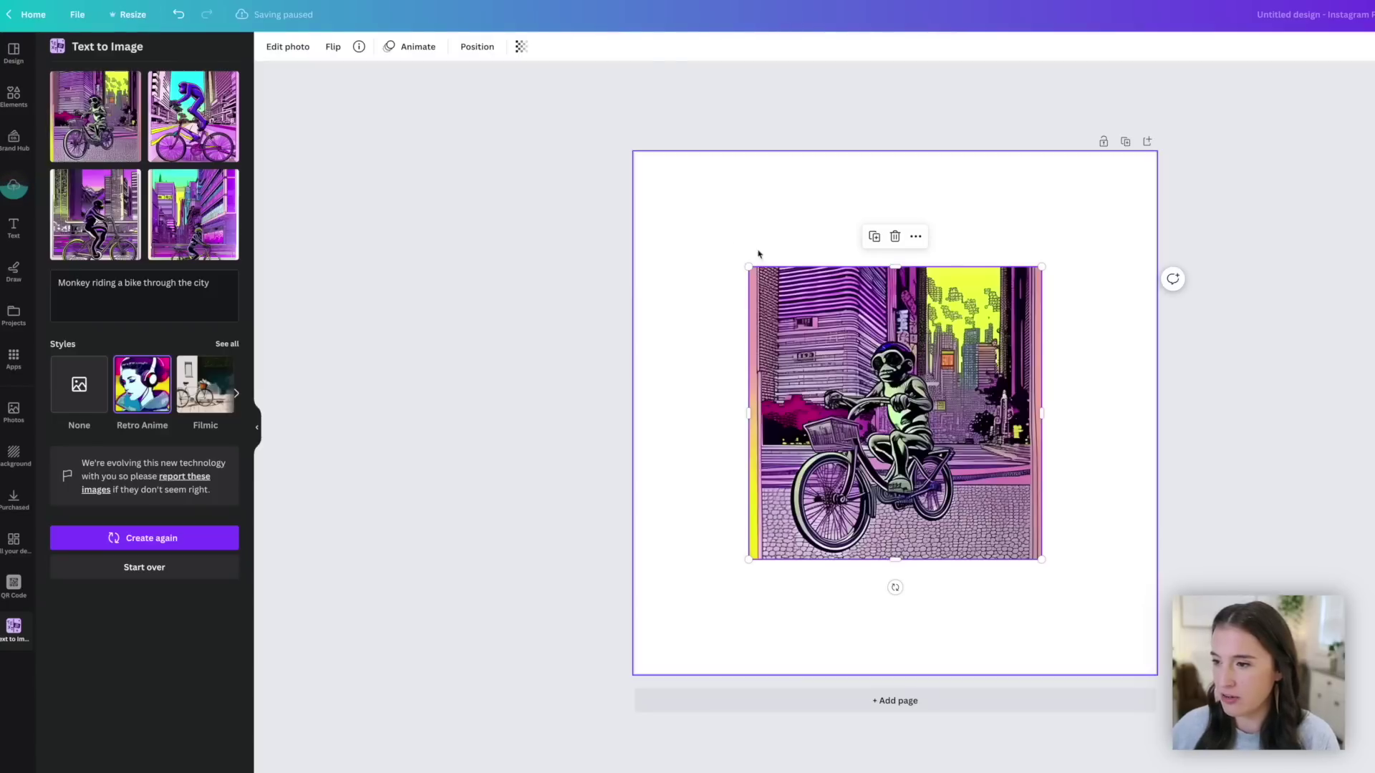
left_click_drag(749, 267, 794, 316)
key("Delete")
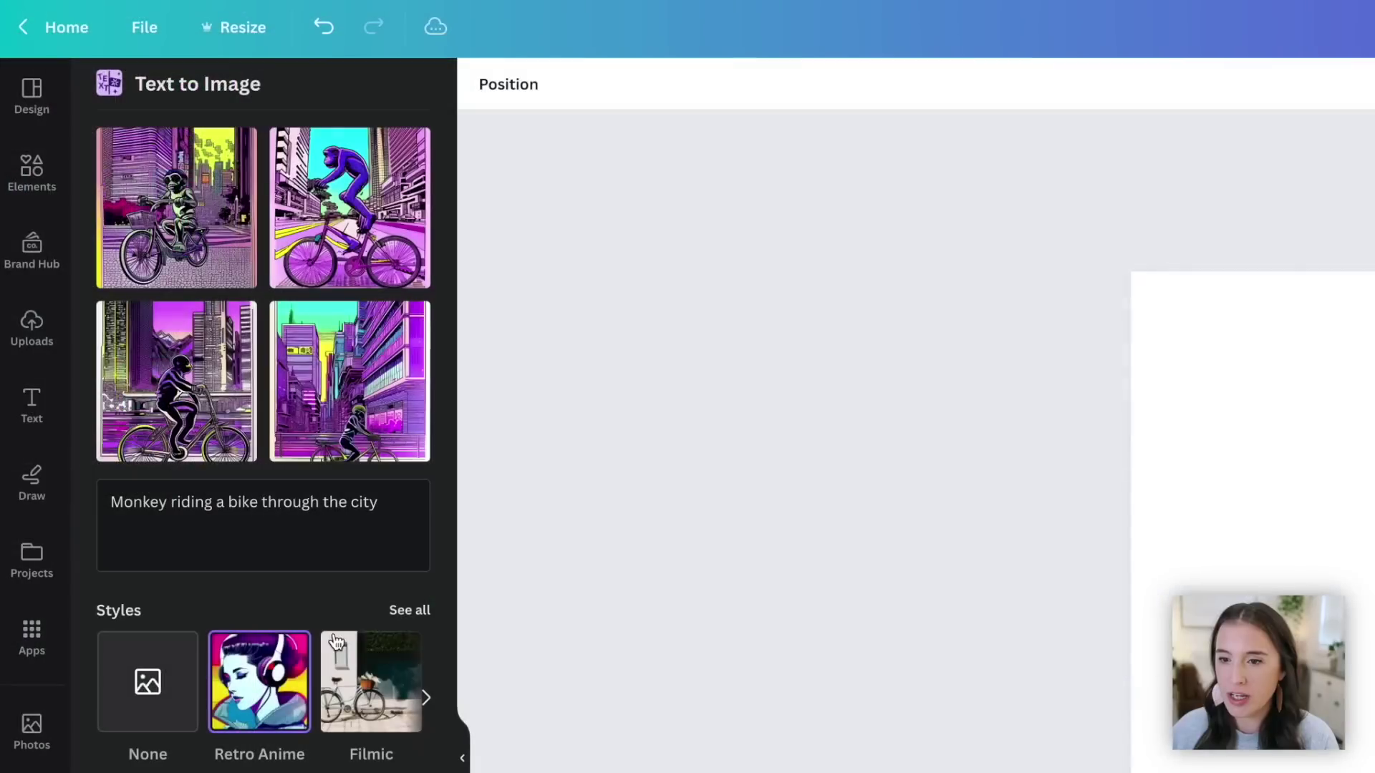
left_click(406, 612)
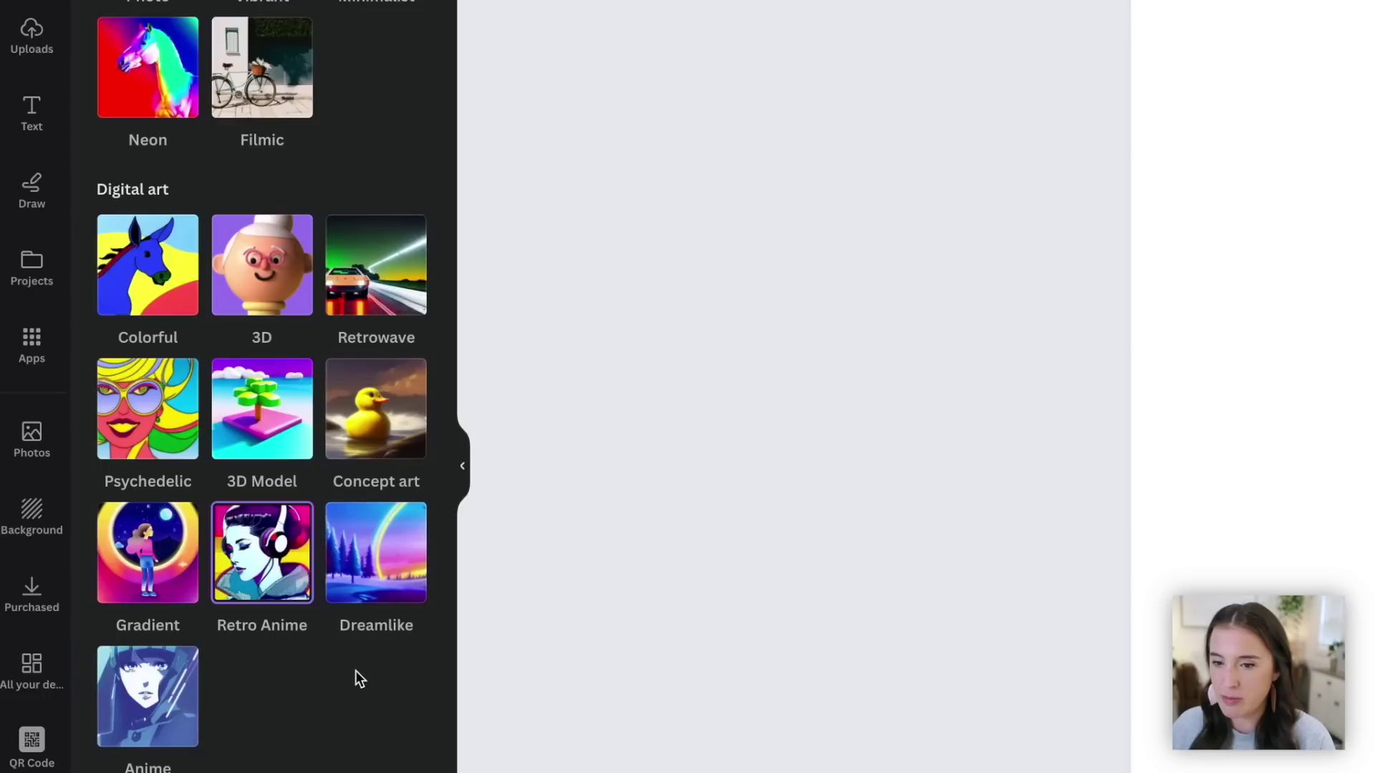
Regenerate the monkey images in Dreamlike style, then add and remove the top-right and bottom-right results.
left_click(375, 559)
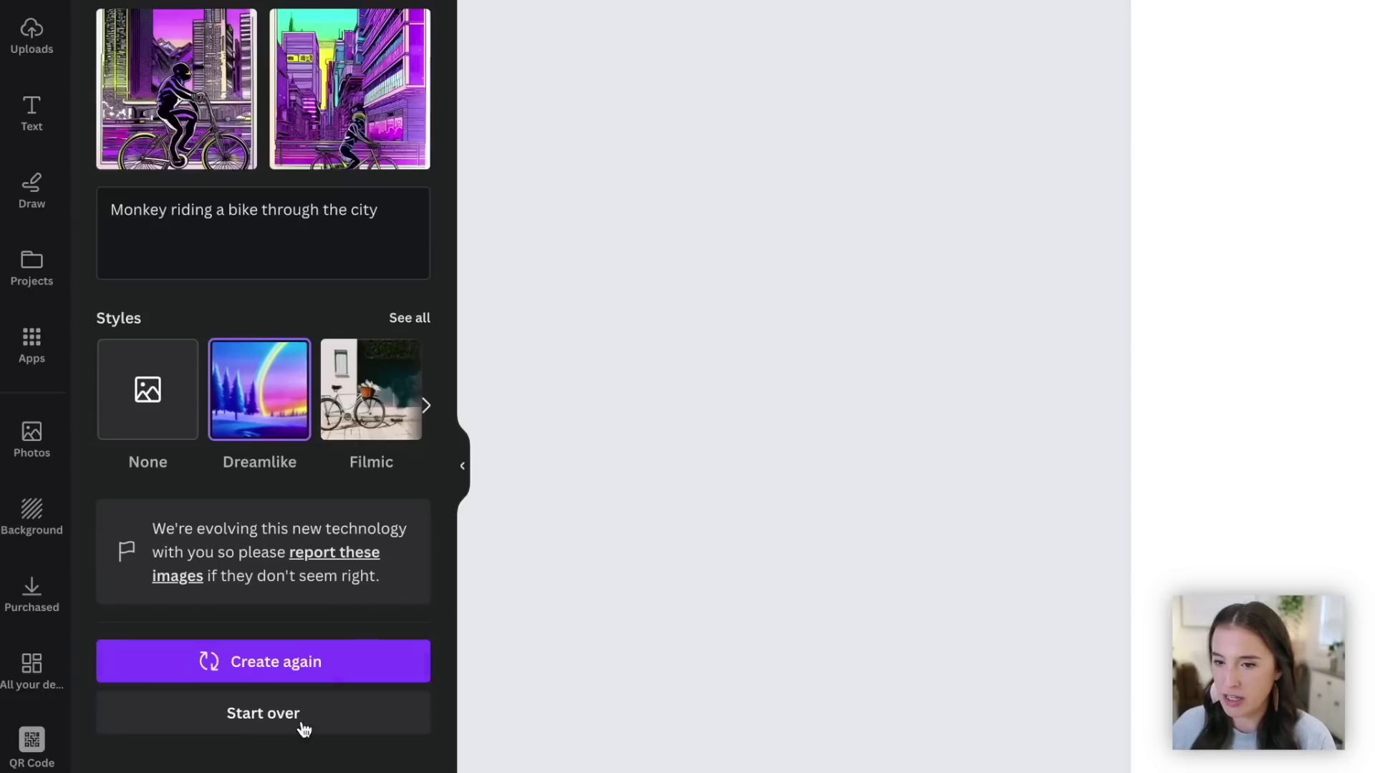
left_click(308, 668)
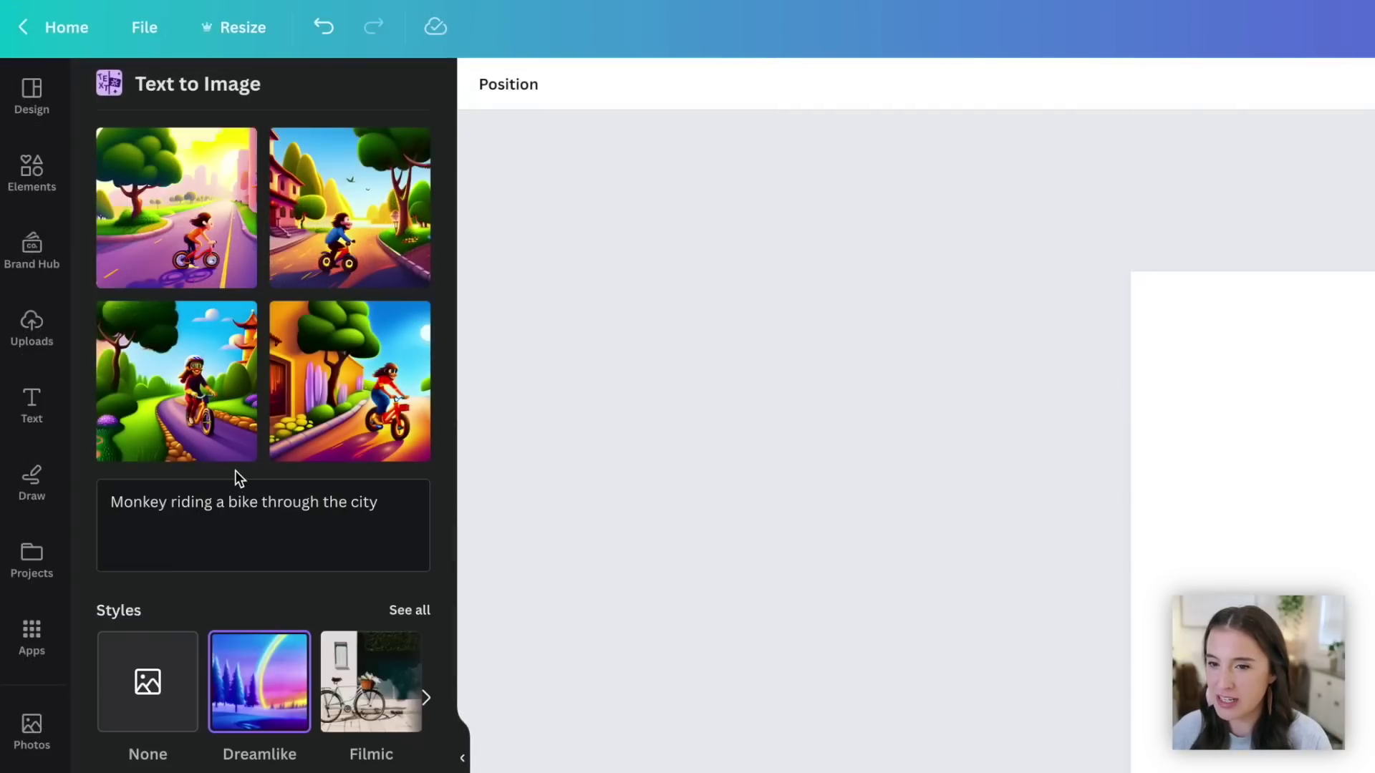
left_click(317, 259)
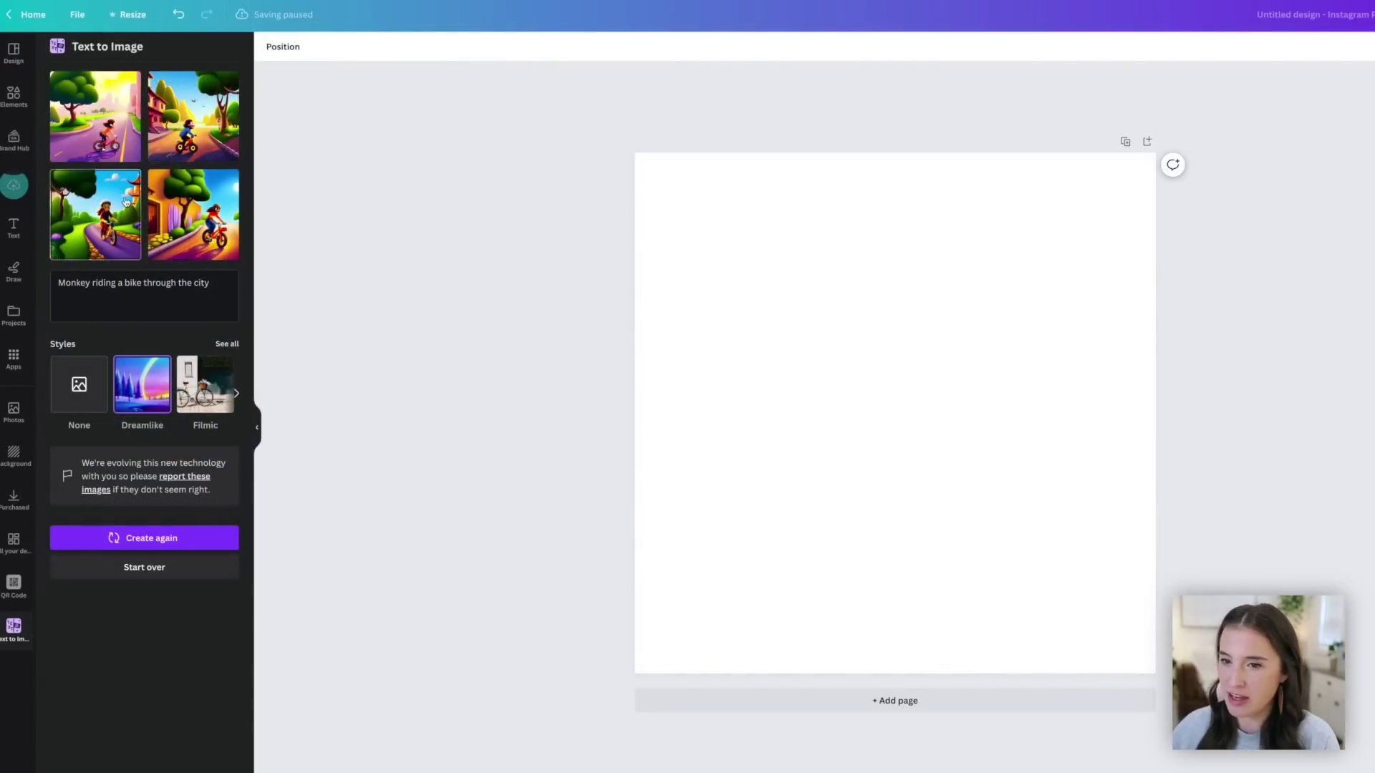
left_click(177, 215)
left_click(177, 215)
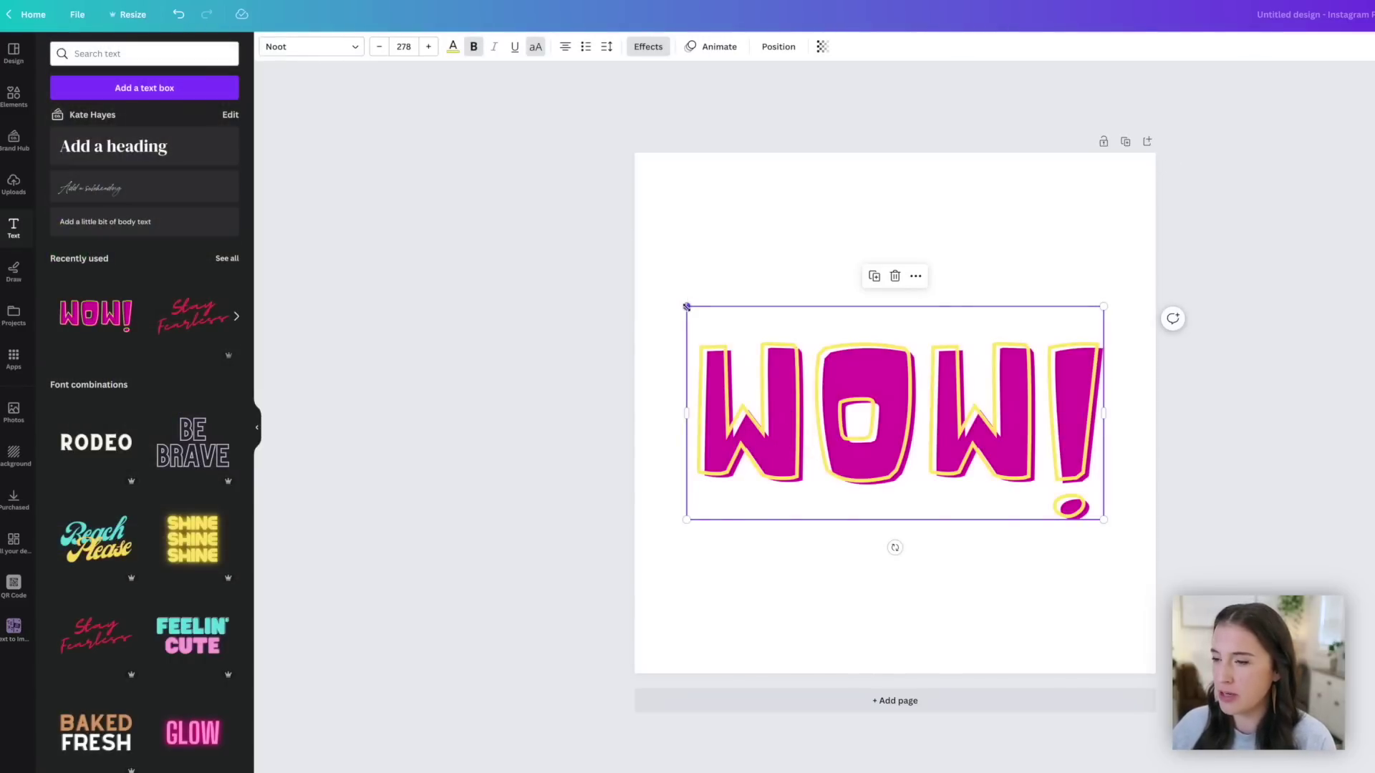
Shrink the WOW! text and centre it on the page, then bring up the Draw tools.
left_click_drag(686, 306, 747, 337)
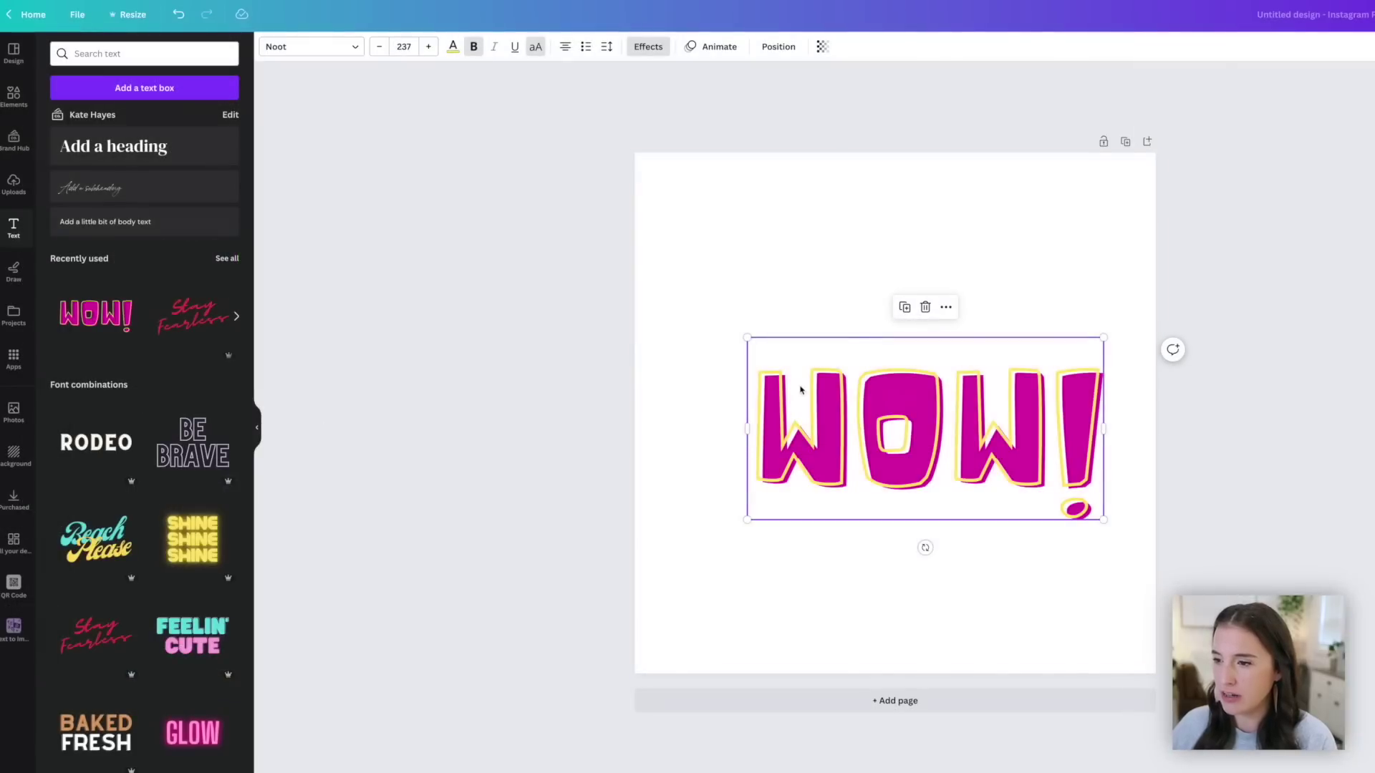
left_click_drag(800, 390, 771, 351)
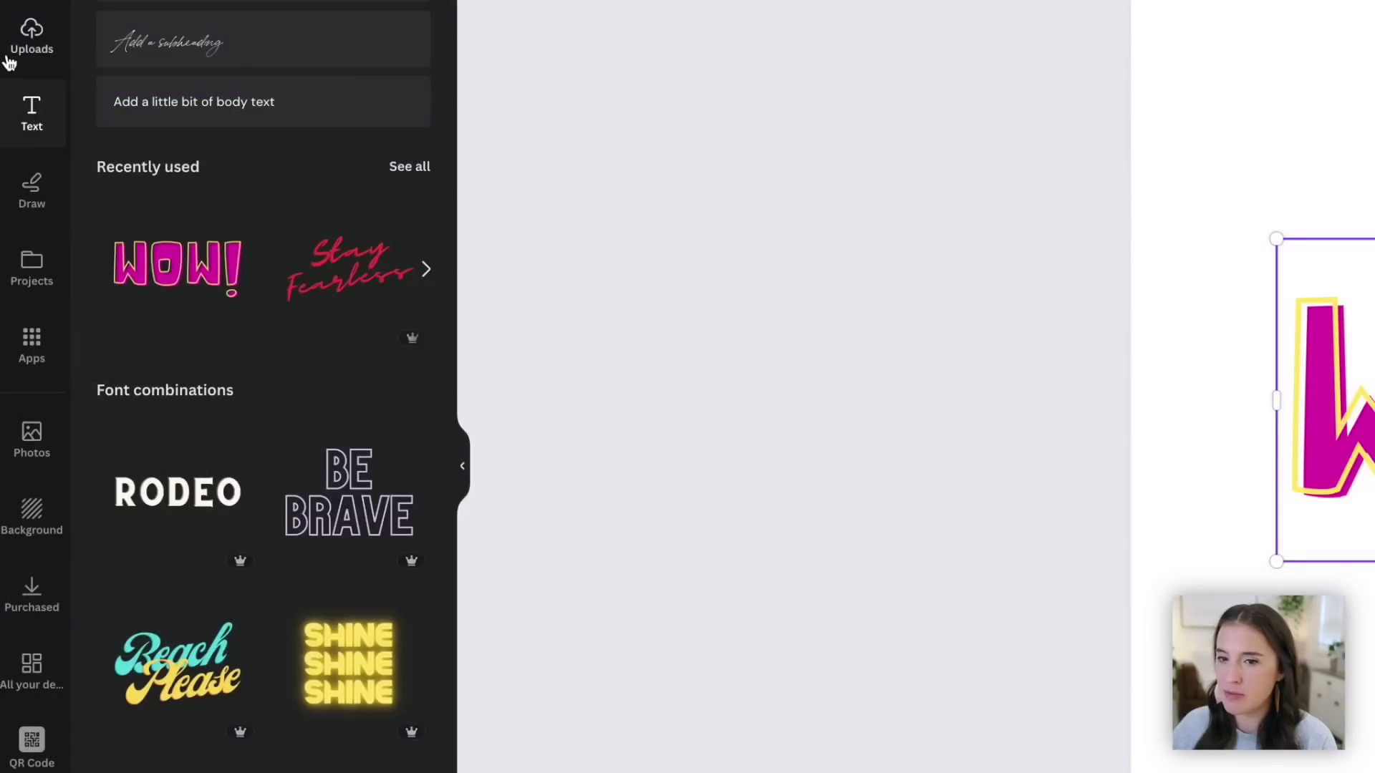
left_click(14, 277)
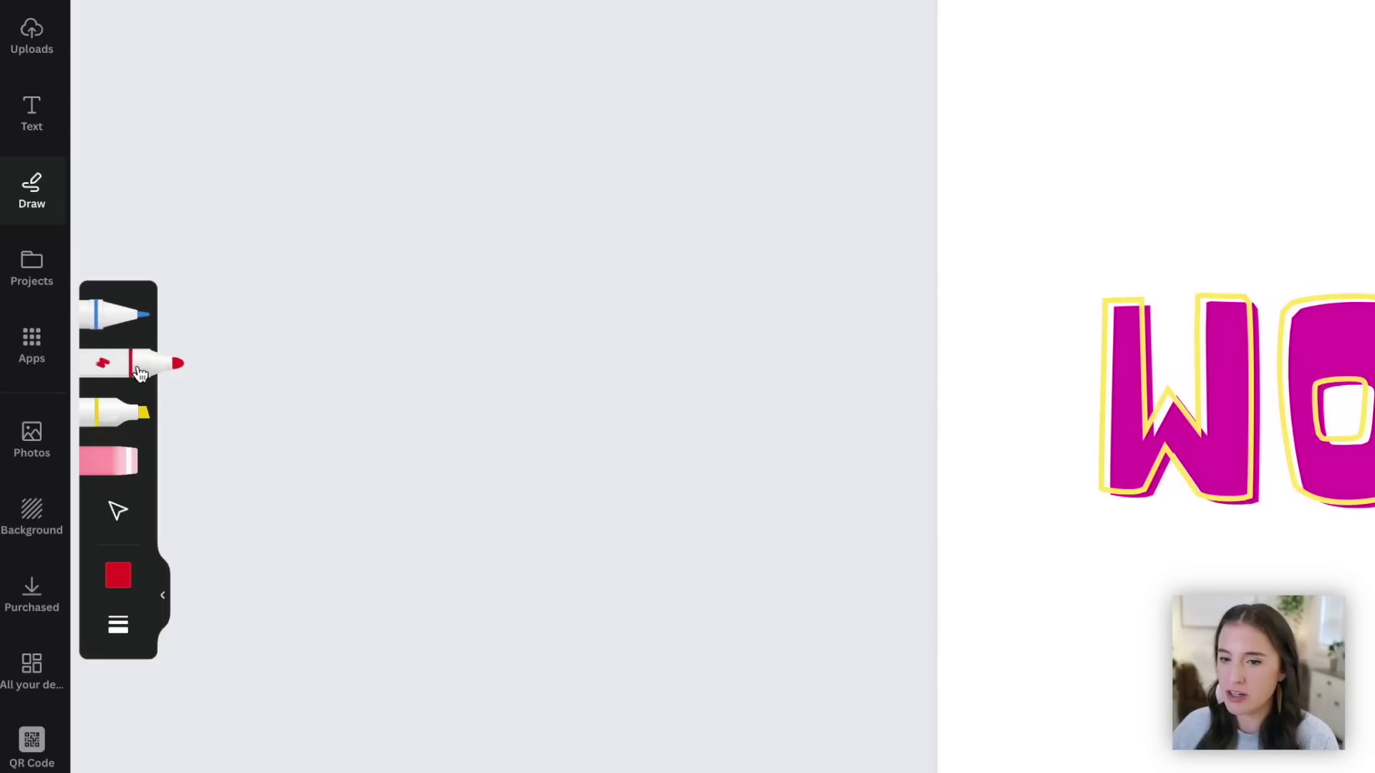
left_click(115, 313)
mouse_move(470, 180)
left_mouse_down()
mouse_move(509, 137)
mouse_move(691, 174)
mouse_move(850, 128)
left_mouse_up()
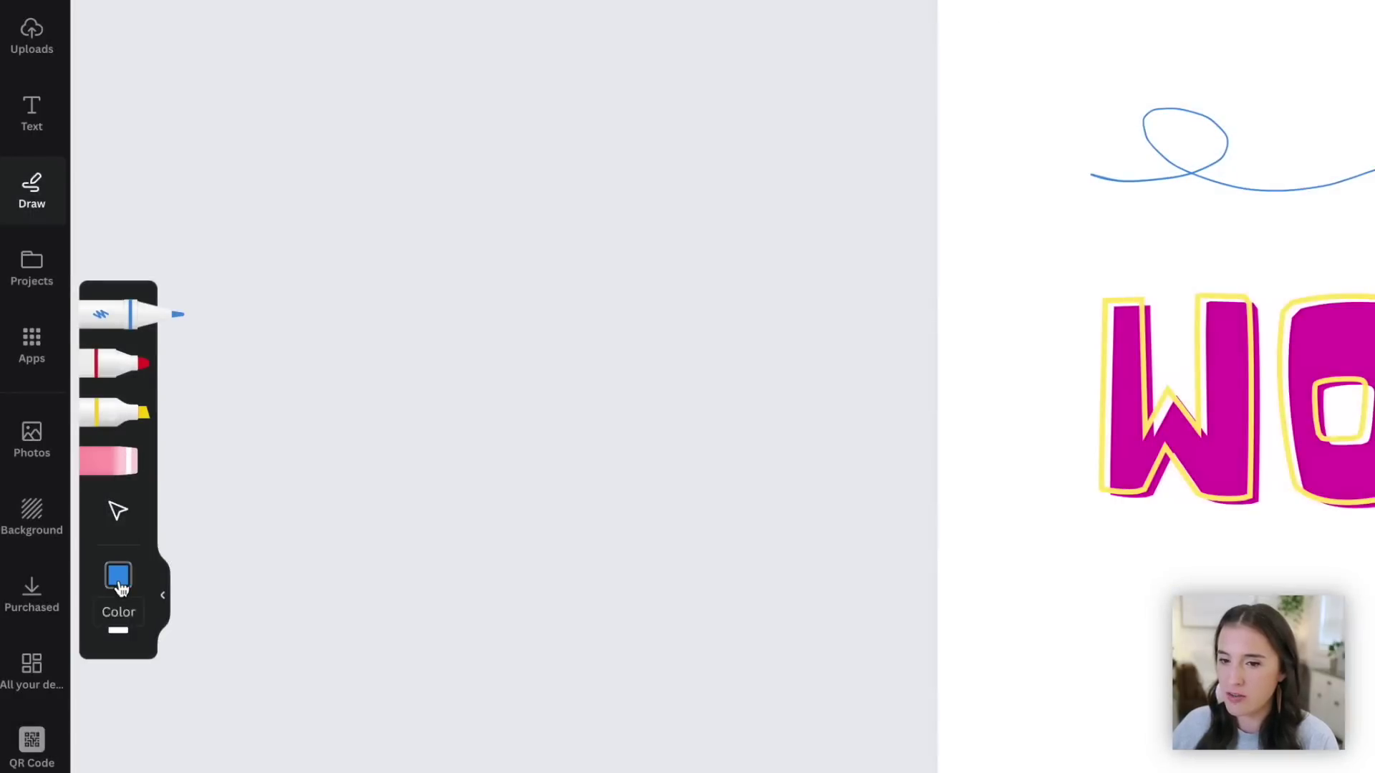
left_click(118, 574)
left_click(107, 364)
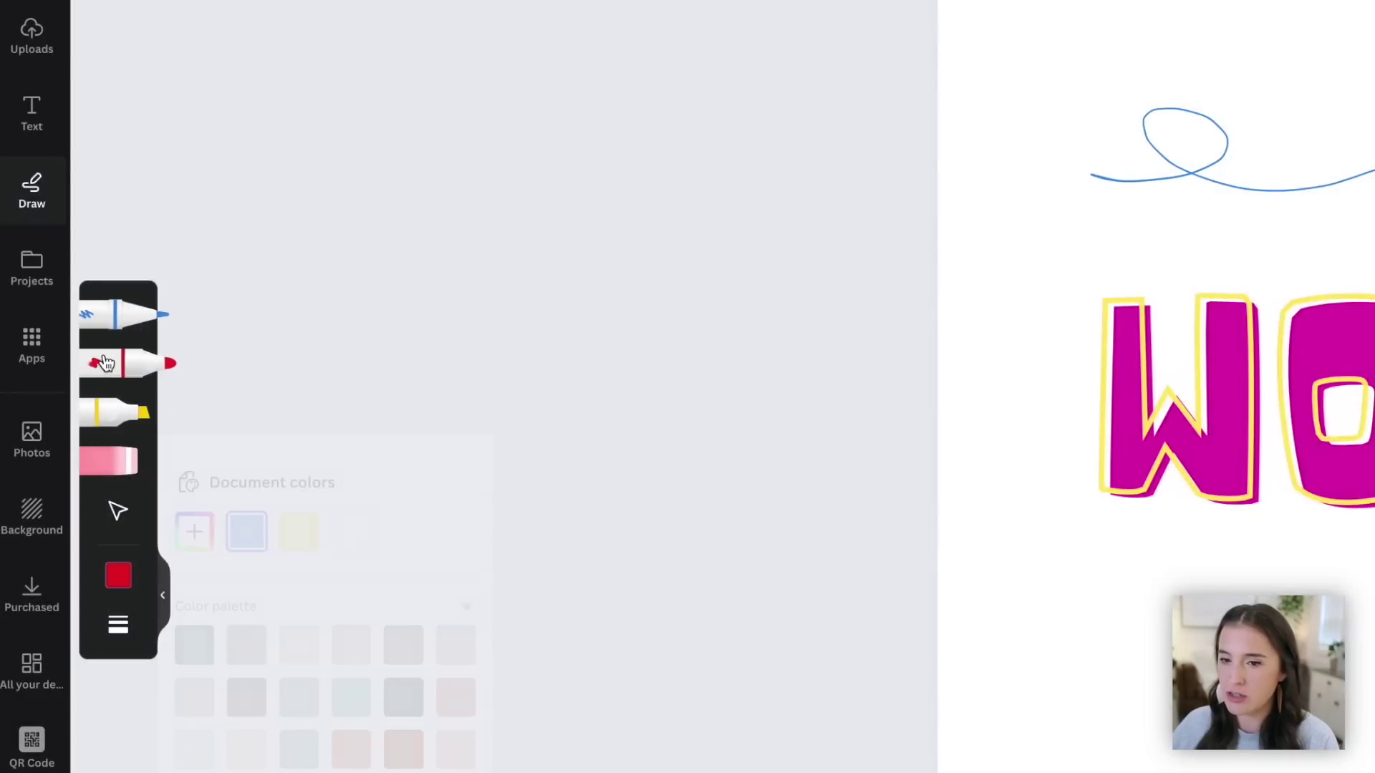
left_click(118, 405)
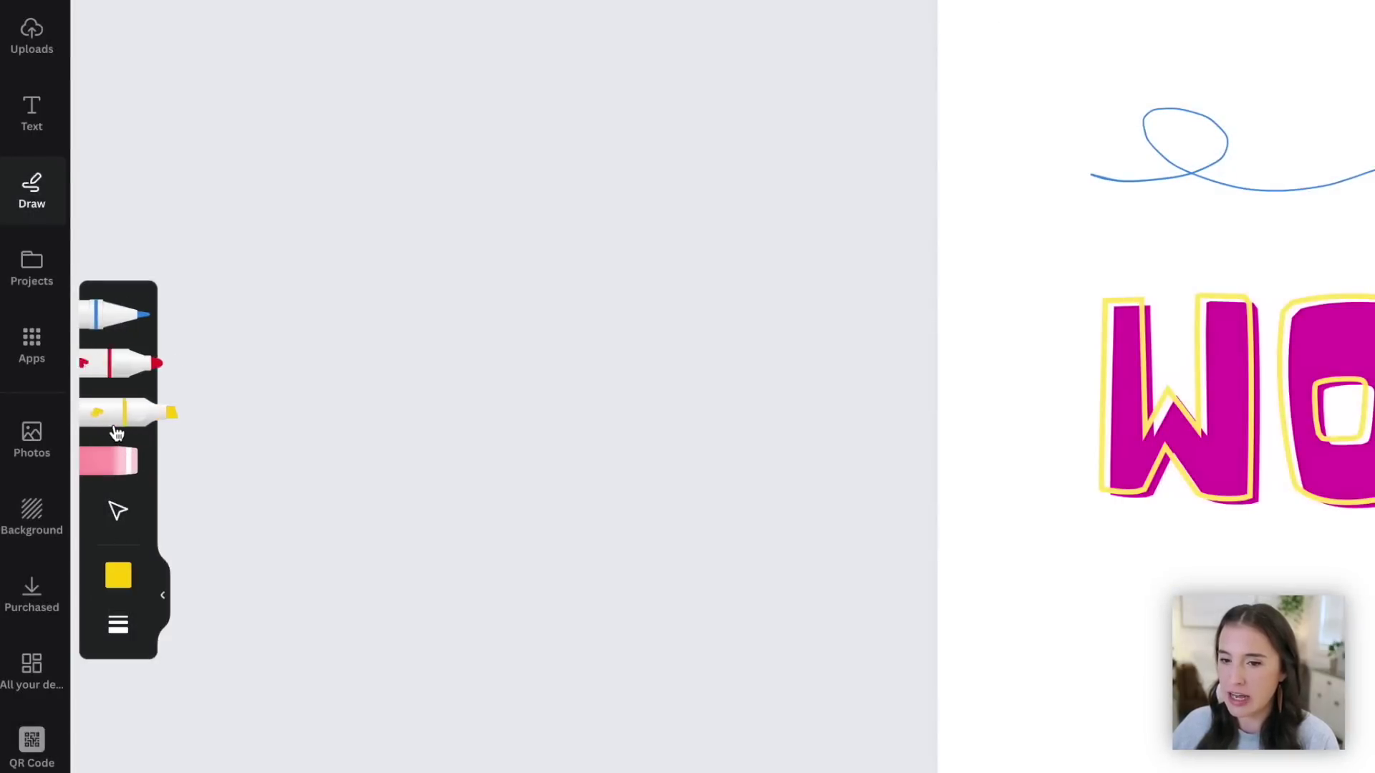
left_click(128, 469)
left_click(139, 364)
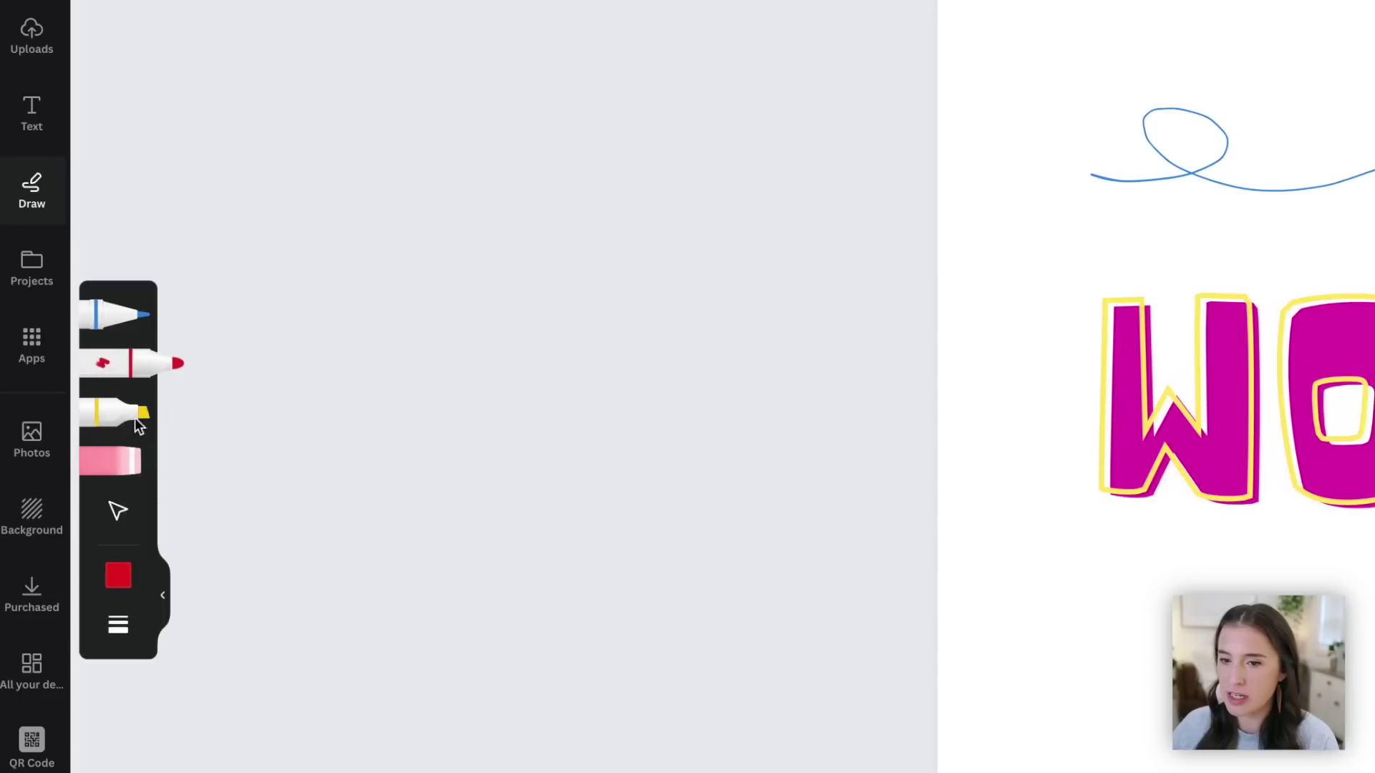
left_click(118, 574)
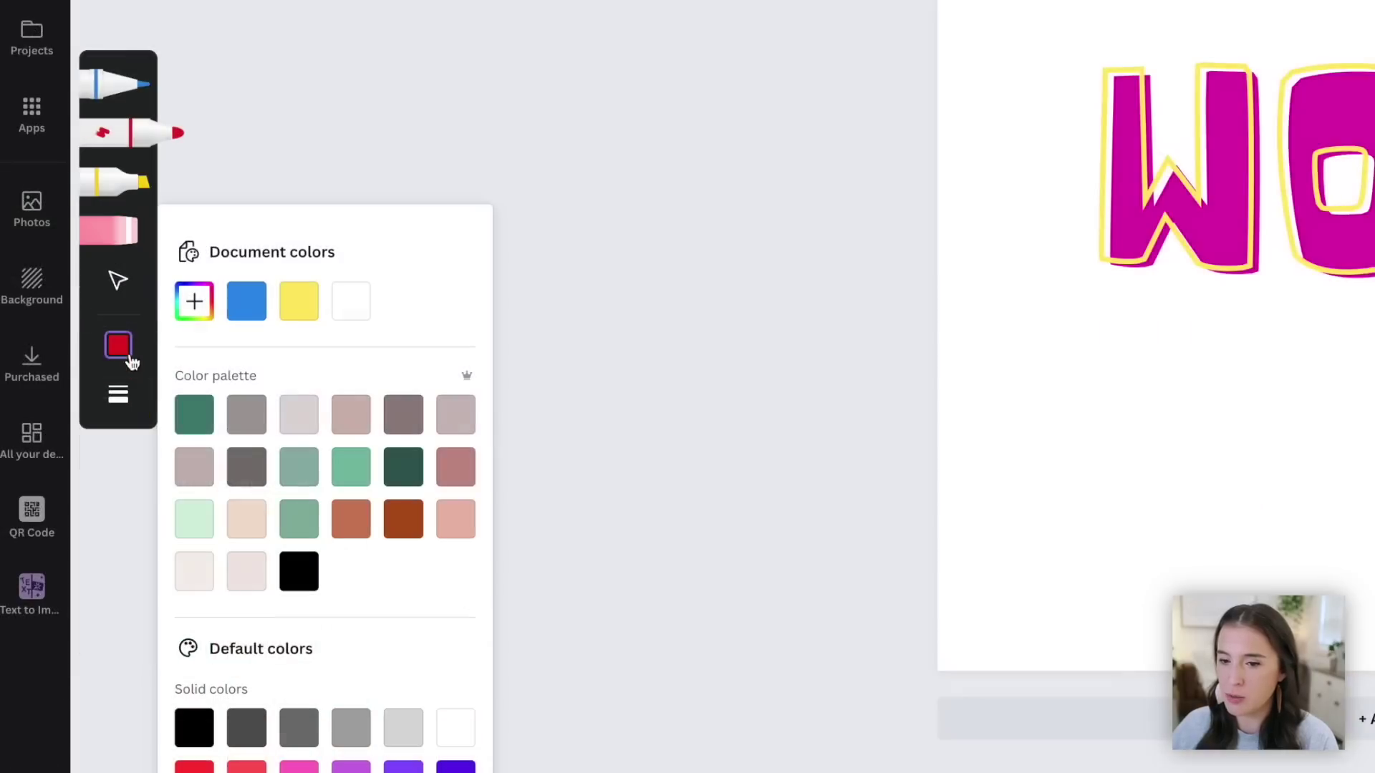
left_click(403, 696)
left_click(119, 394)
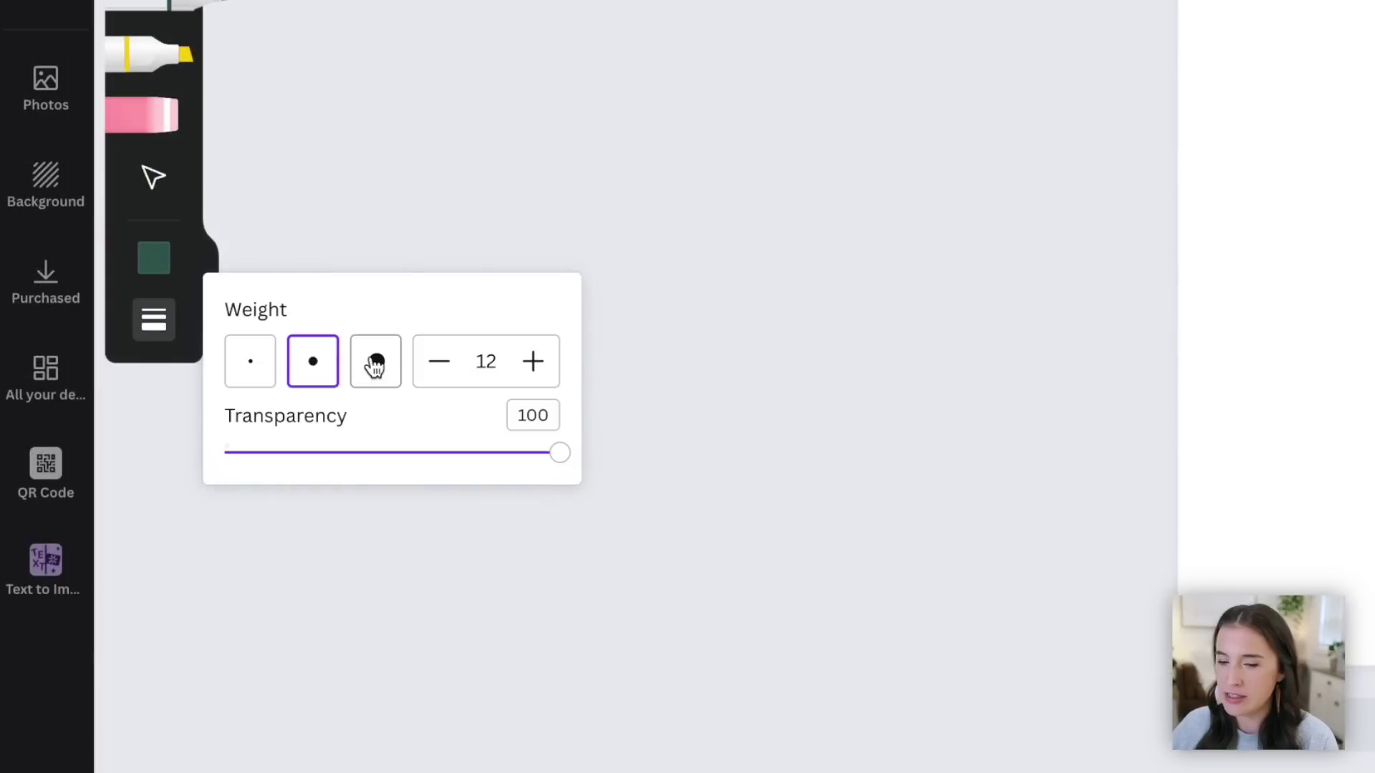
left_click(391, 378)
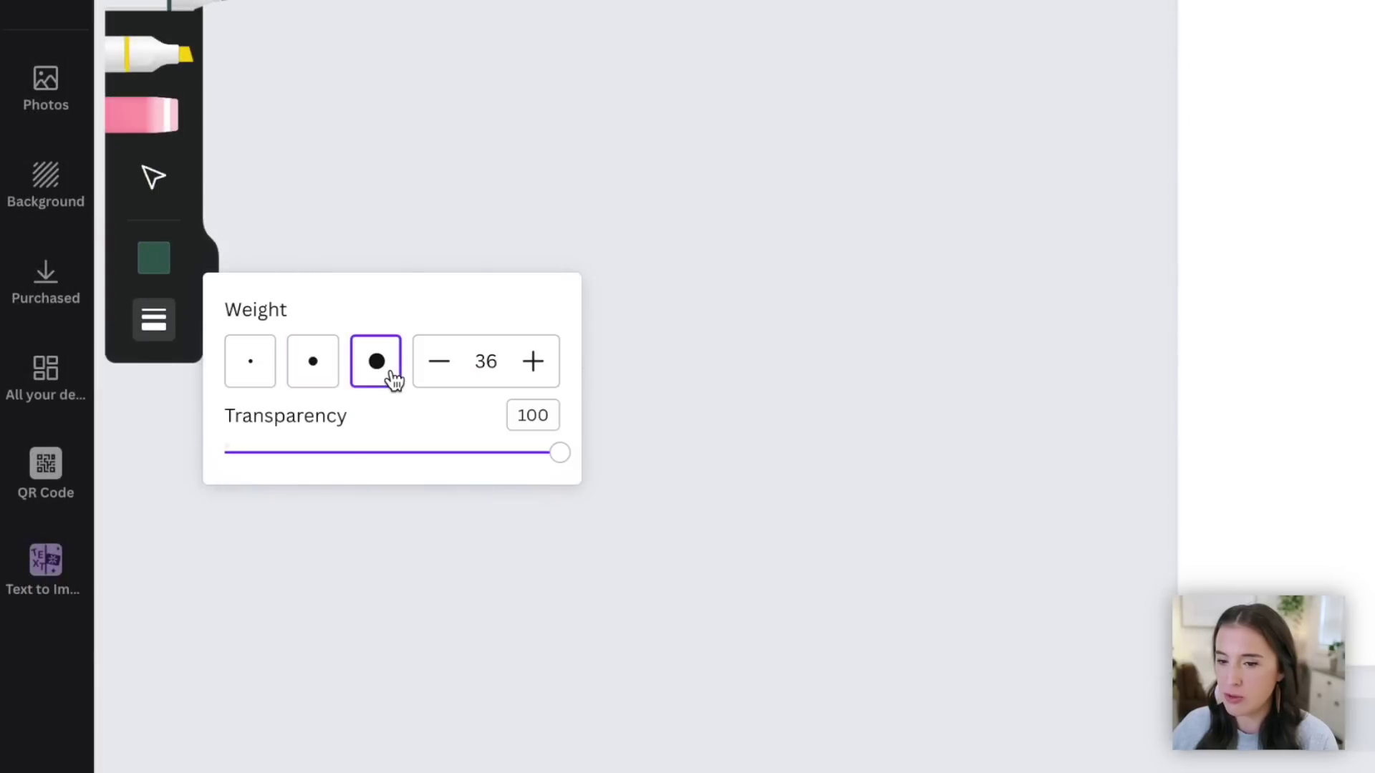
left_click(254, 380)
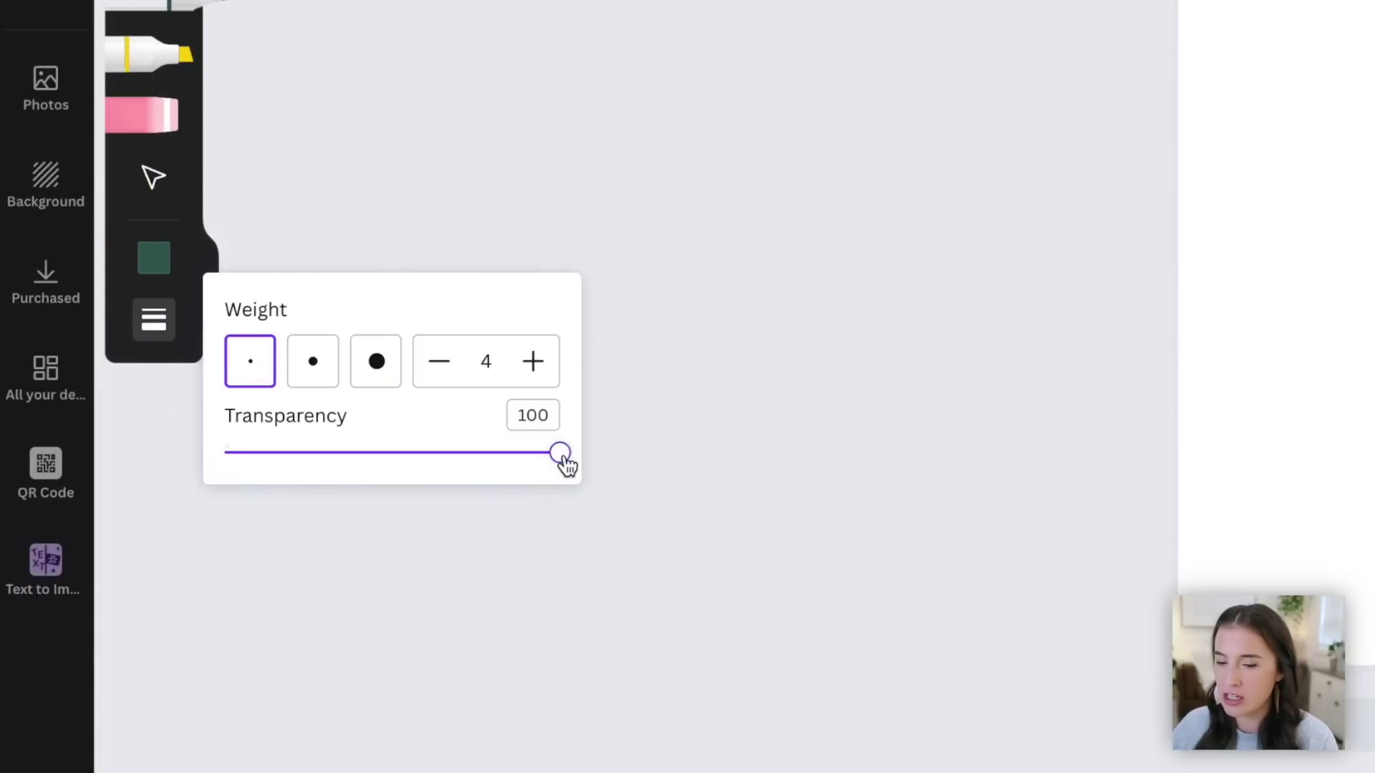
left_click_drag(564, 462, 420, 463)
left_click(375, 362)
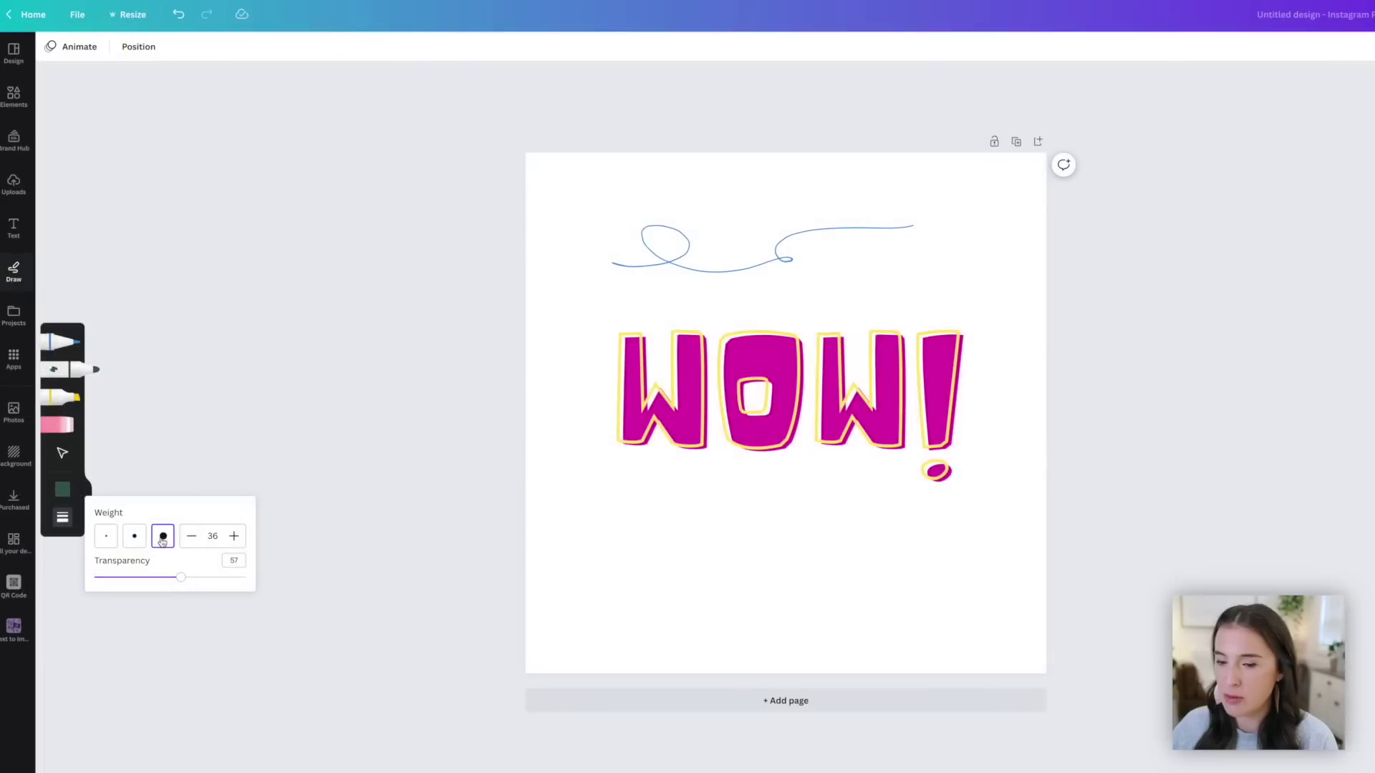
mouse_move(616, 547)
left_mouse_down()
mouse_move(715, 578)
mouse_move(726, 517)
mouse_move(706, 576)
mouse_move(928, 583)
left_mouse_up()
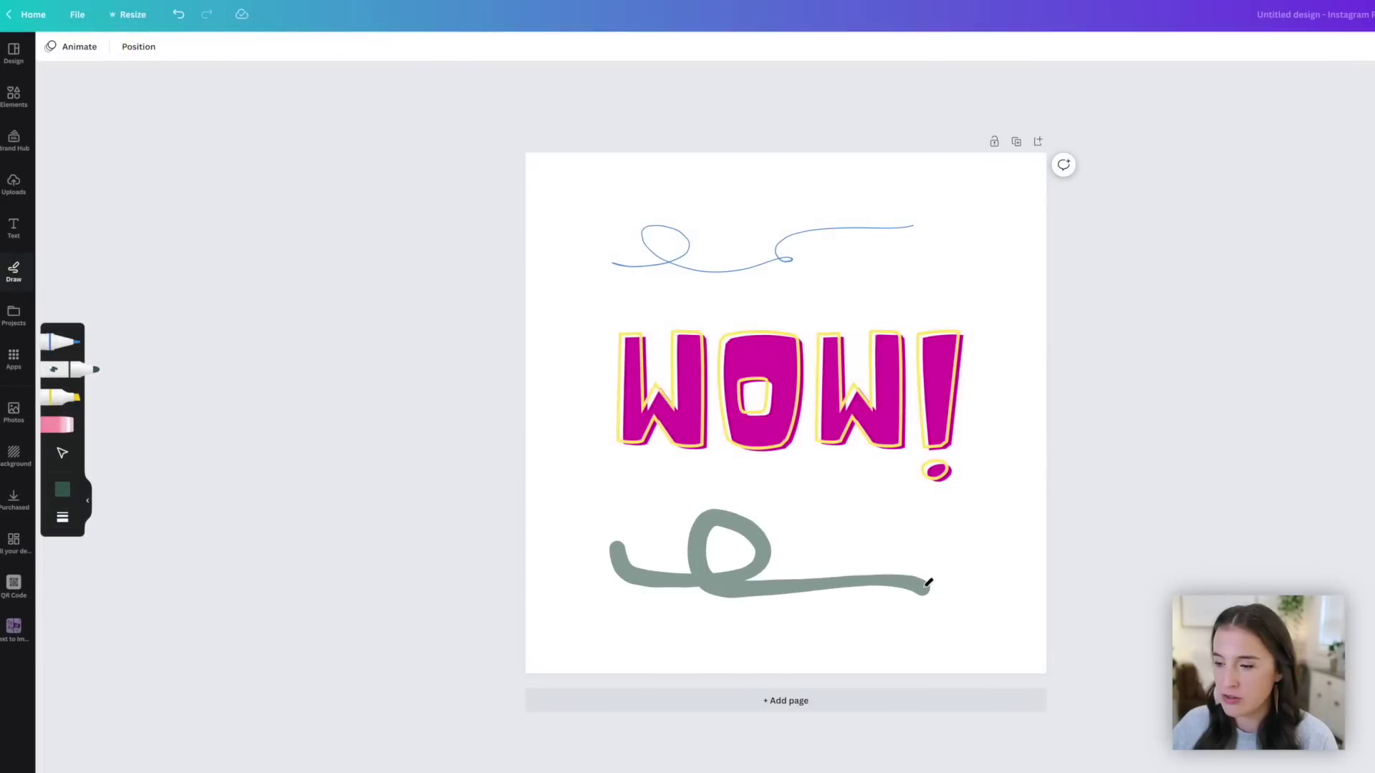
left_click(63, 517)
left_click_drag(181, 578, 257, 583)
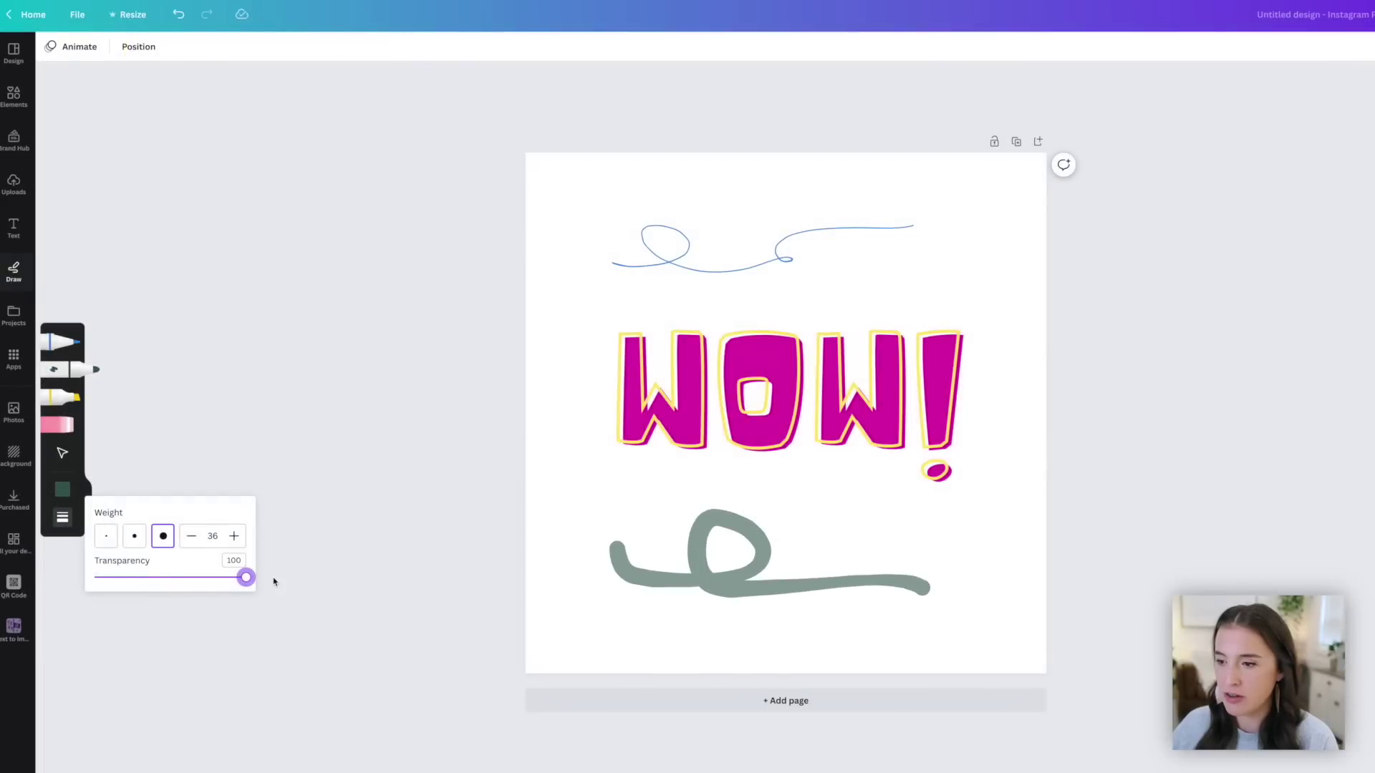
mouse_move(847, 507)
left_mouse_down()
mouse_move(931, 537)
mouse_move(823, 558)
mouse_move(959, 598)
left_mouse_up()
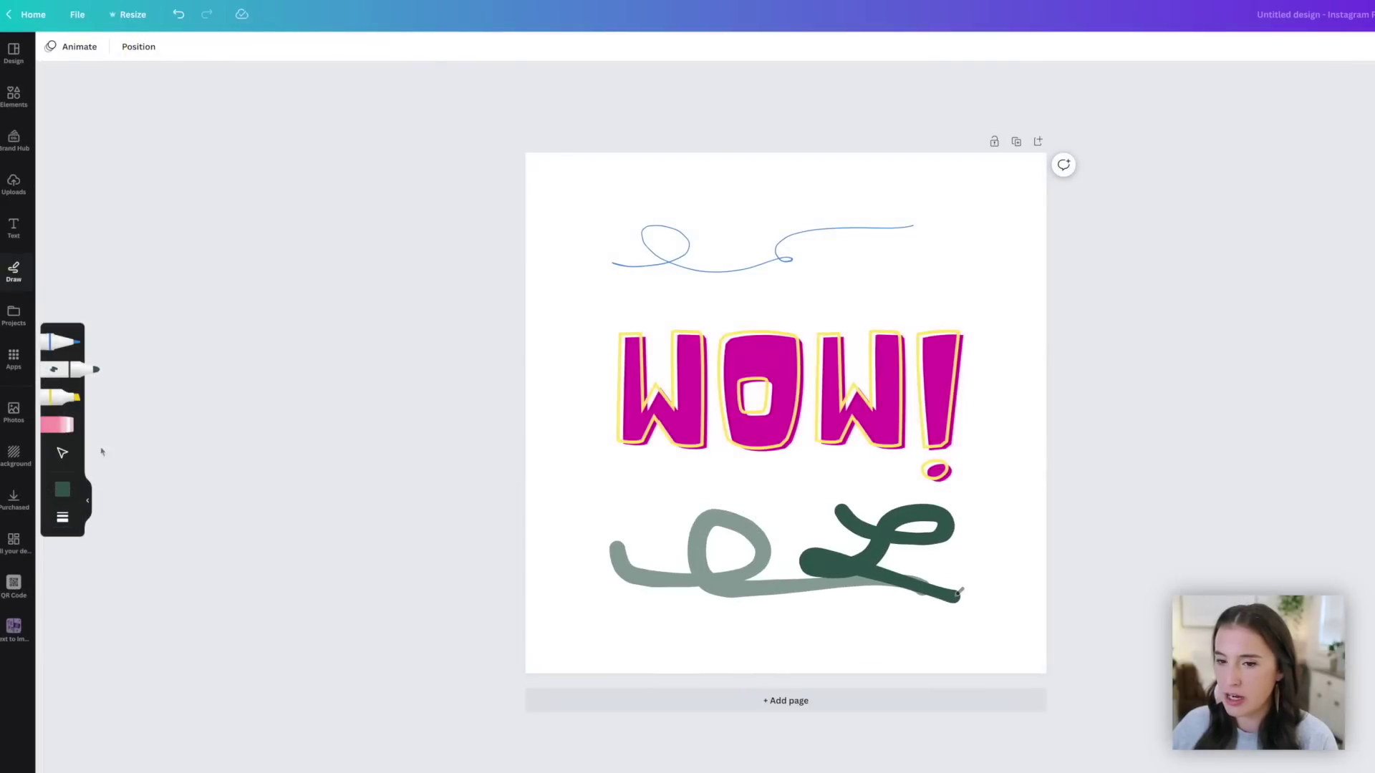
left_click(58, 428)
left_click(829, 530)
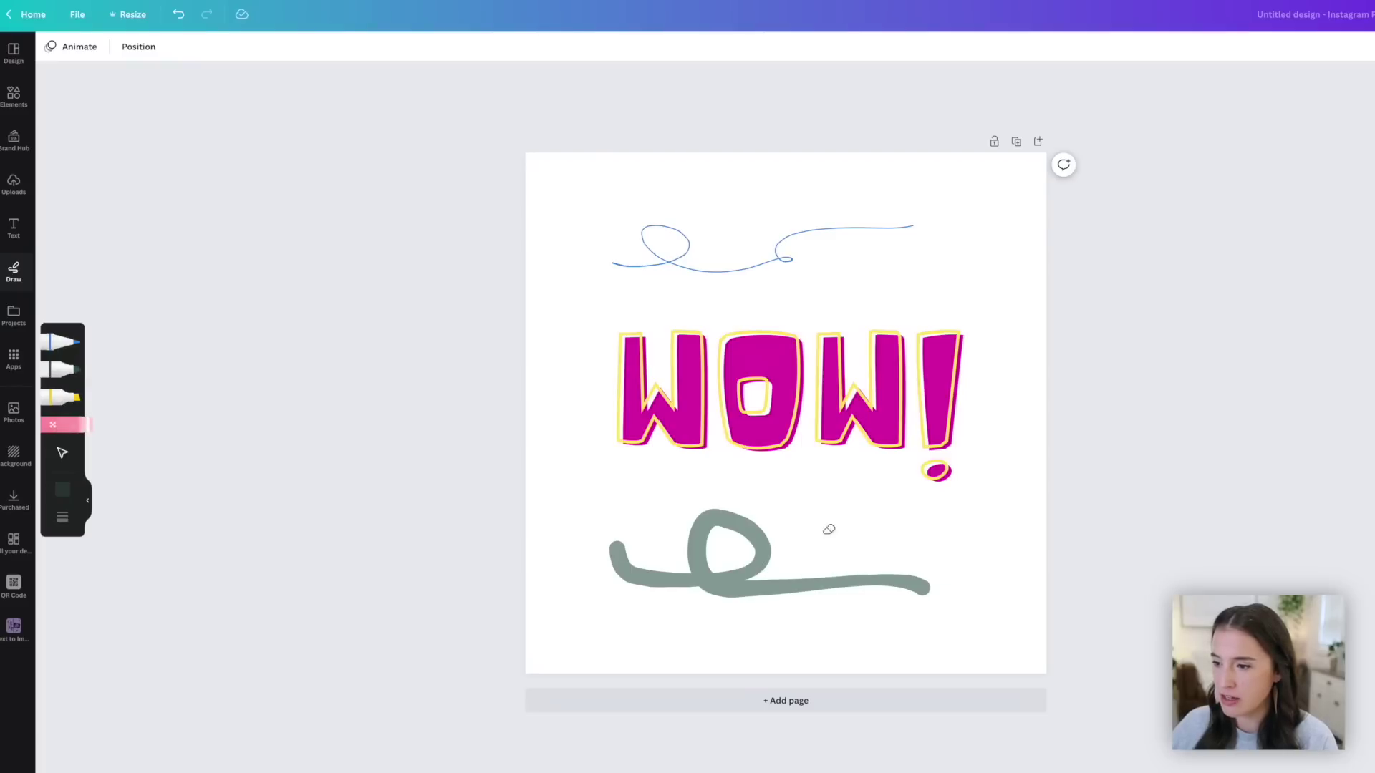
left_click(721, 515)
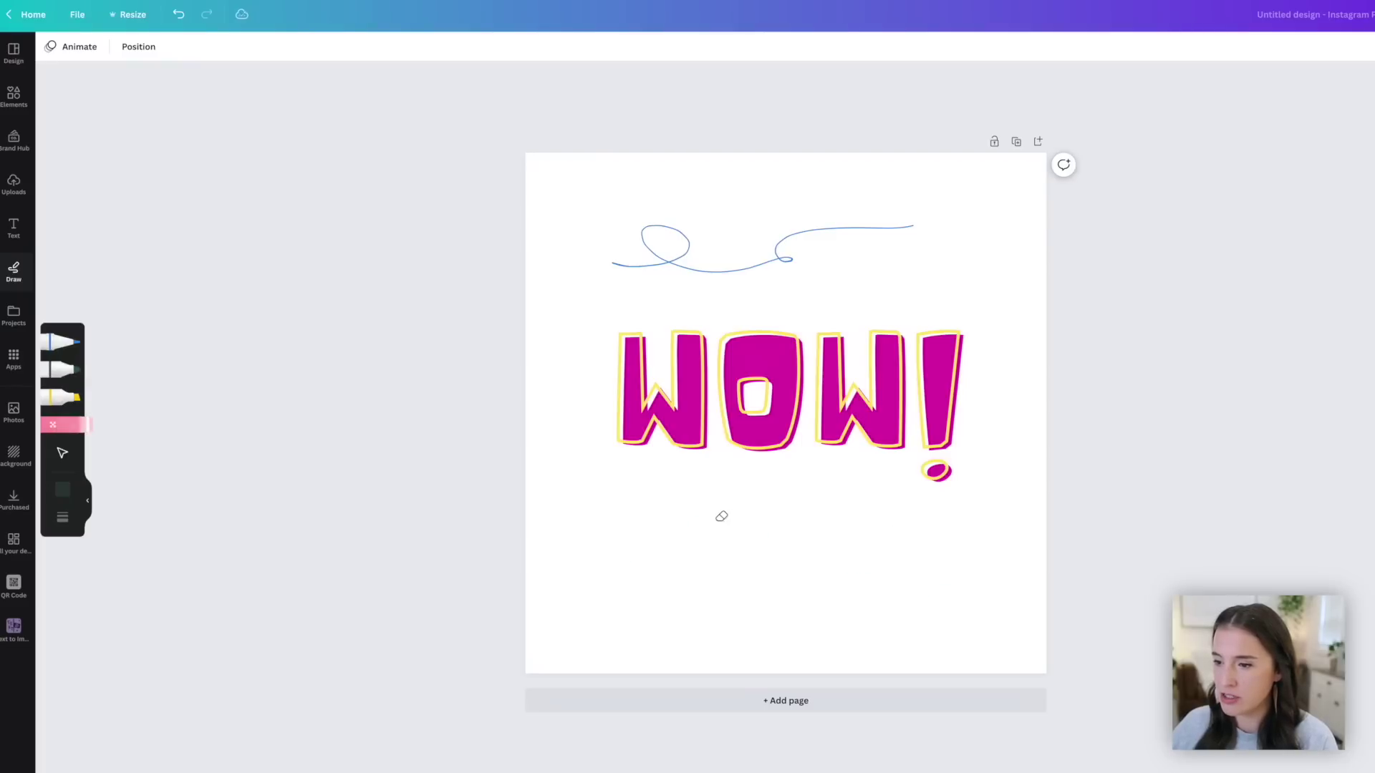
left_click(650, 234)
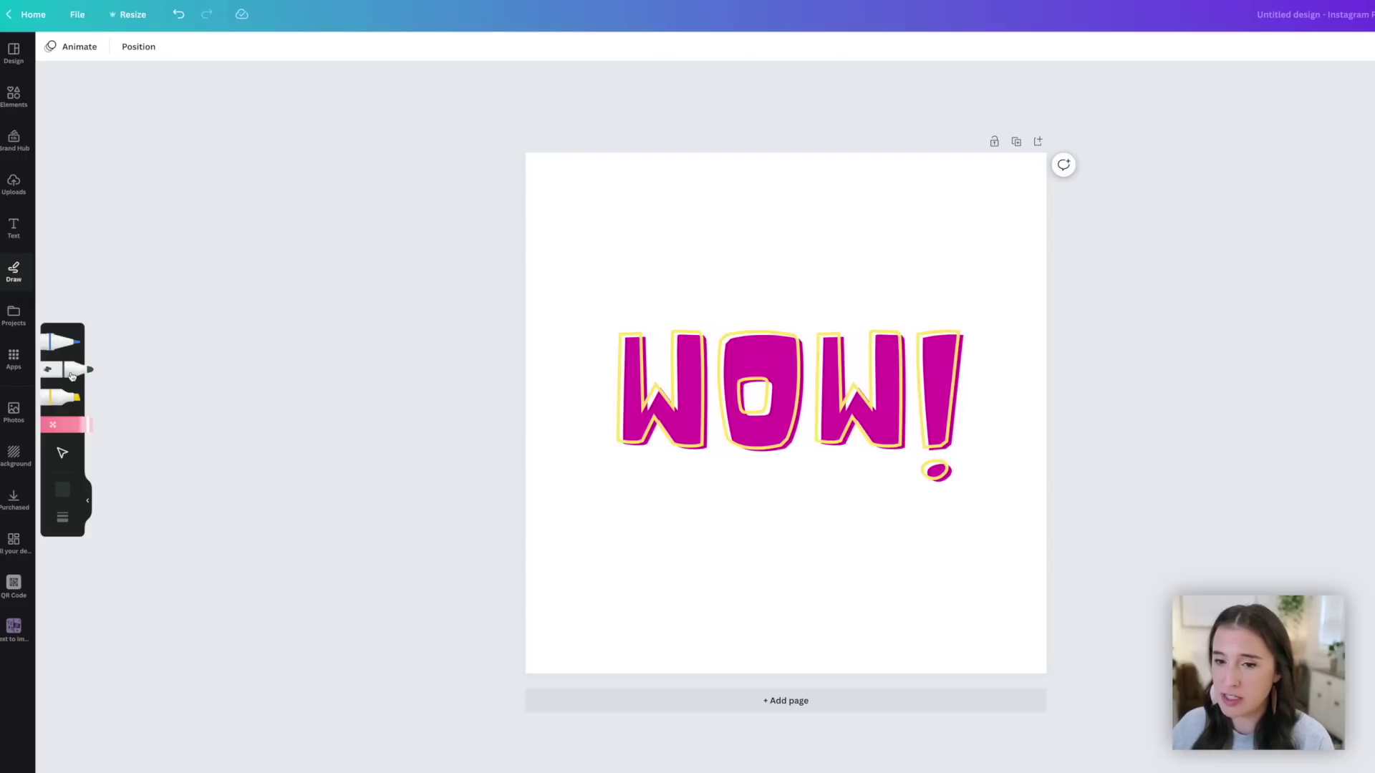
Set the drawing pen colour to dark green.
left_click(65, 349)
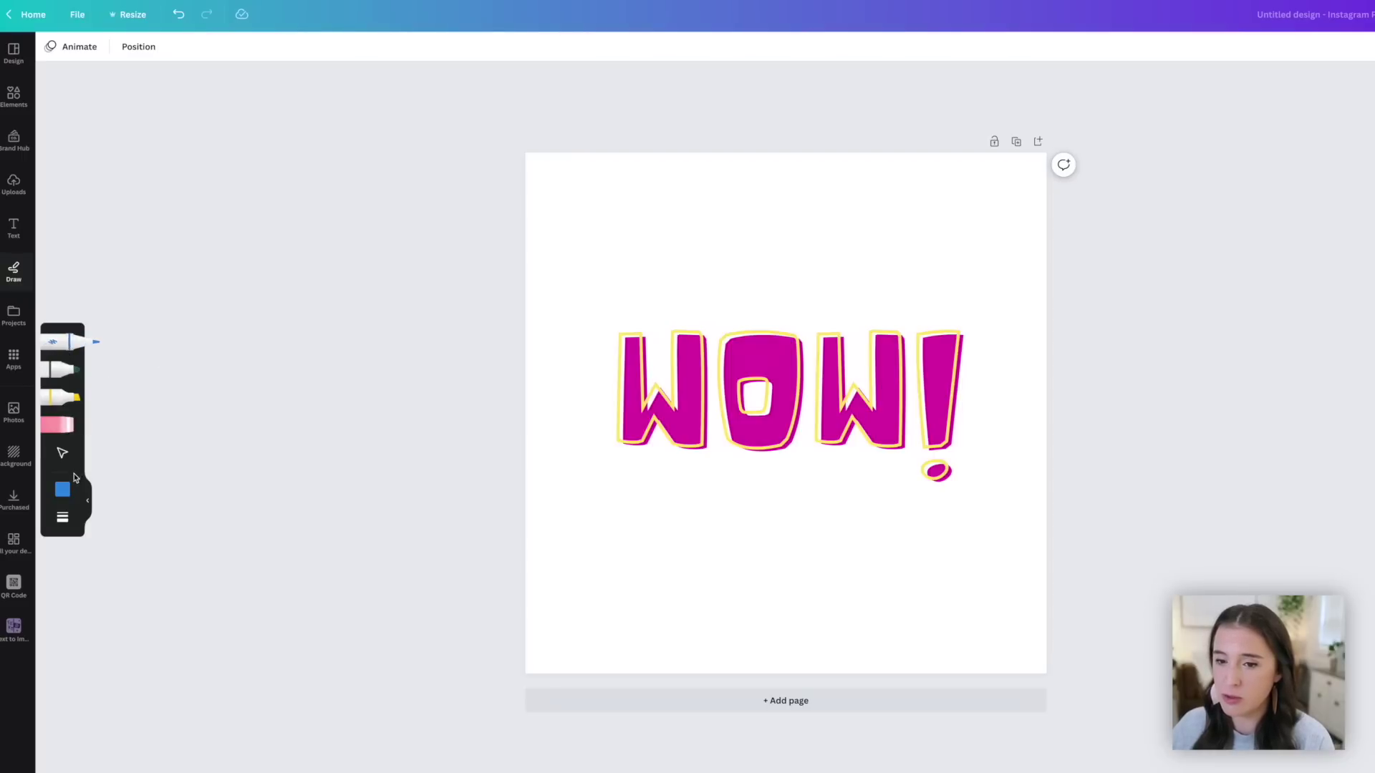
left_click(68, 489)
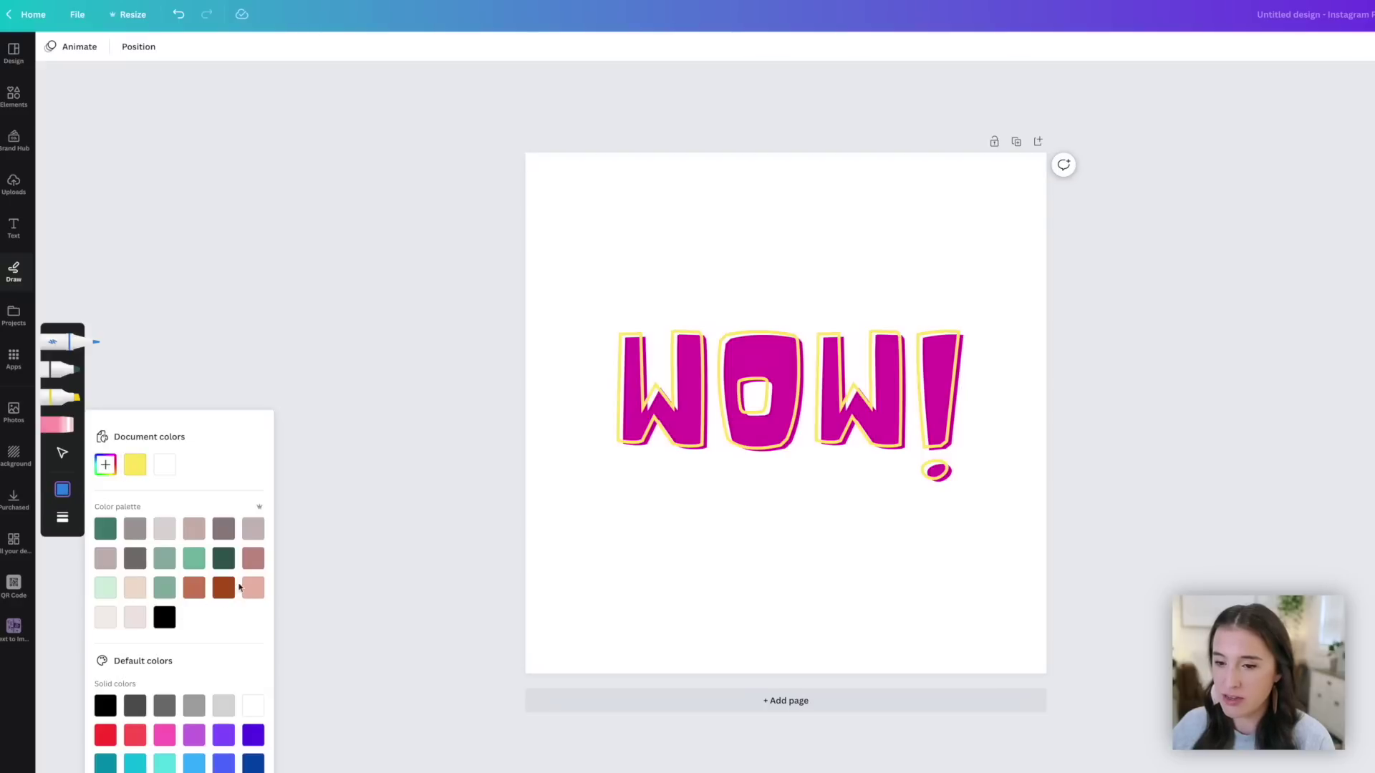
left_click(224, 558)
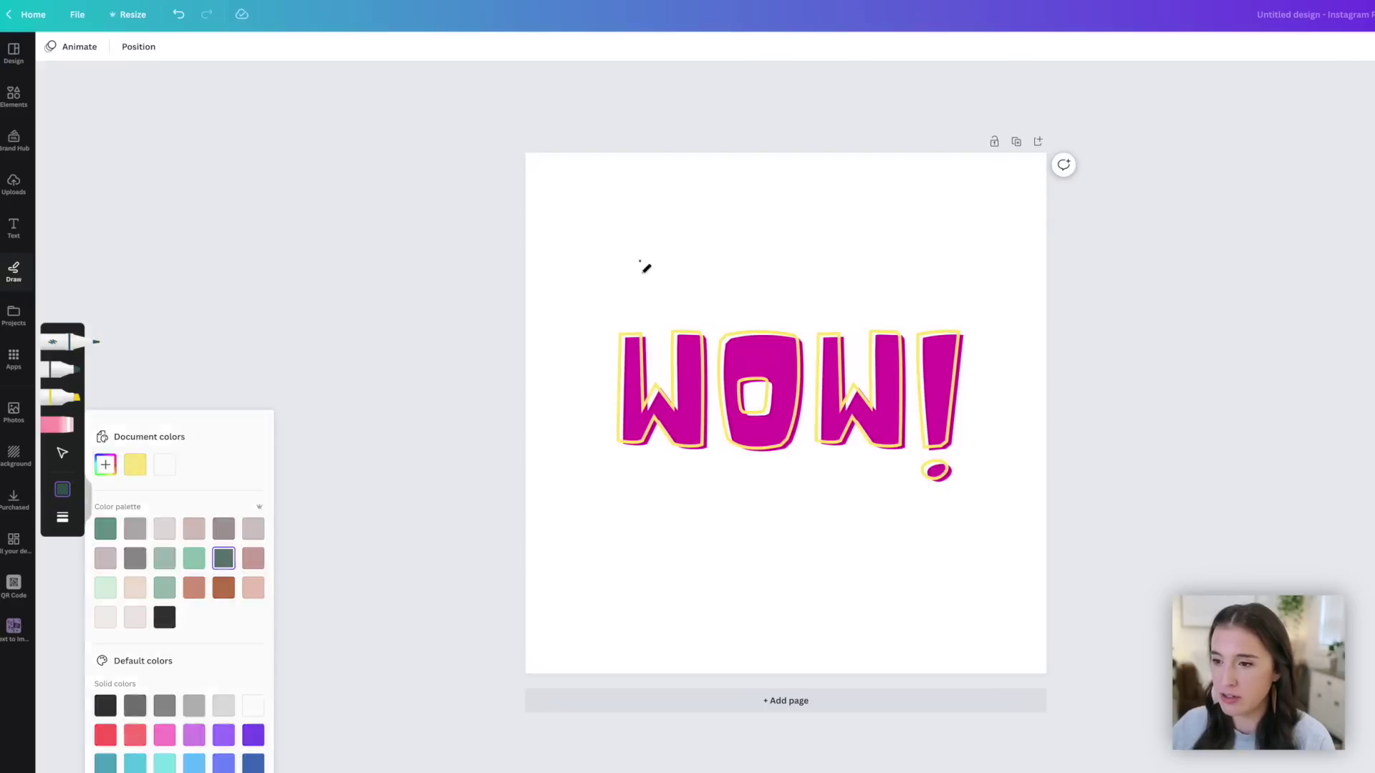
Draw six burst strokes around WOW! and its exclamation mark, plus a wavy line underneath.
left_click_drag(640, 261, 641, 310)
left_click_drag(586, 273, 616, 312)
left_click_drag(557, 350, 610, 343)
left_click_drag(888, 479, 880, 573)
left_click_drag(929, 514, 955, 559)
left_click_drag(970, 474, 1020, 473)
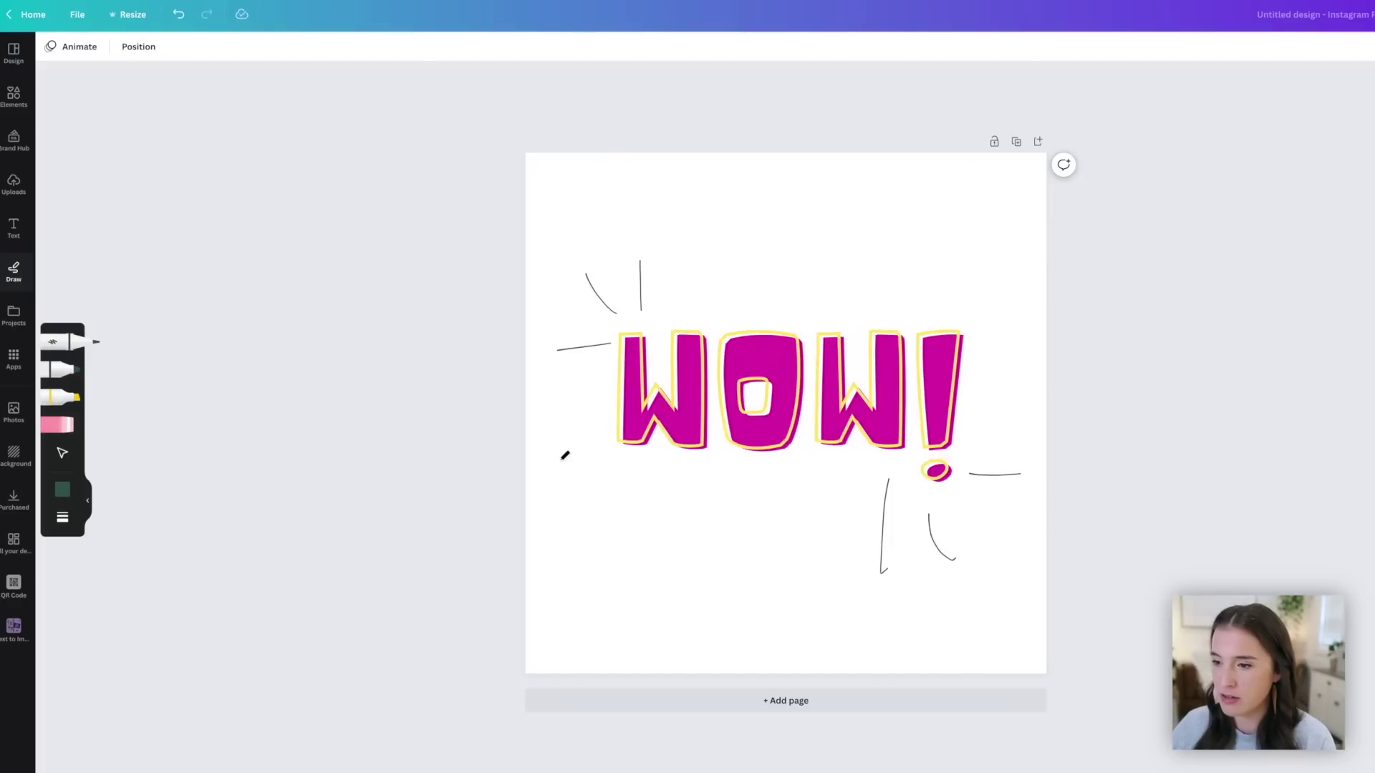
left_click_drag(563, 458, 864, 465)
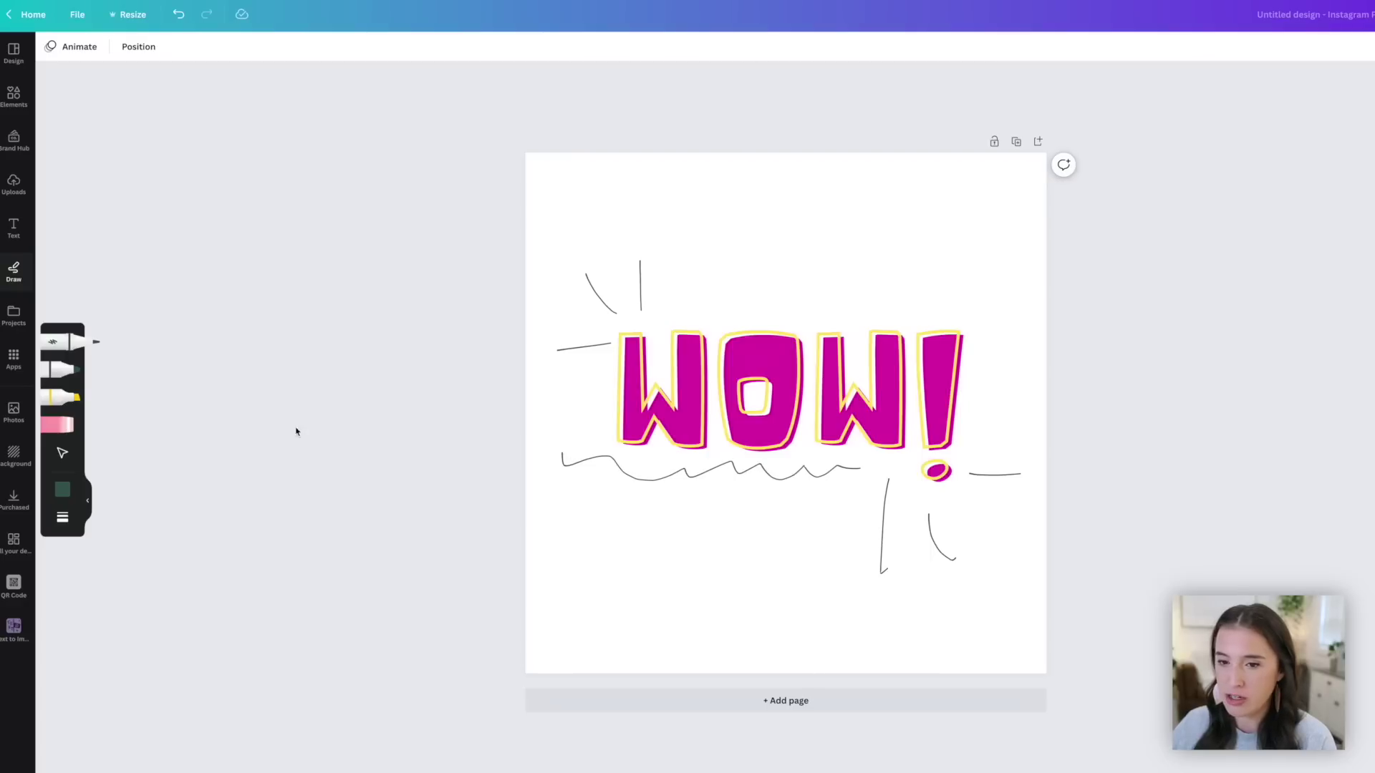
left_click(14, 97)
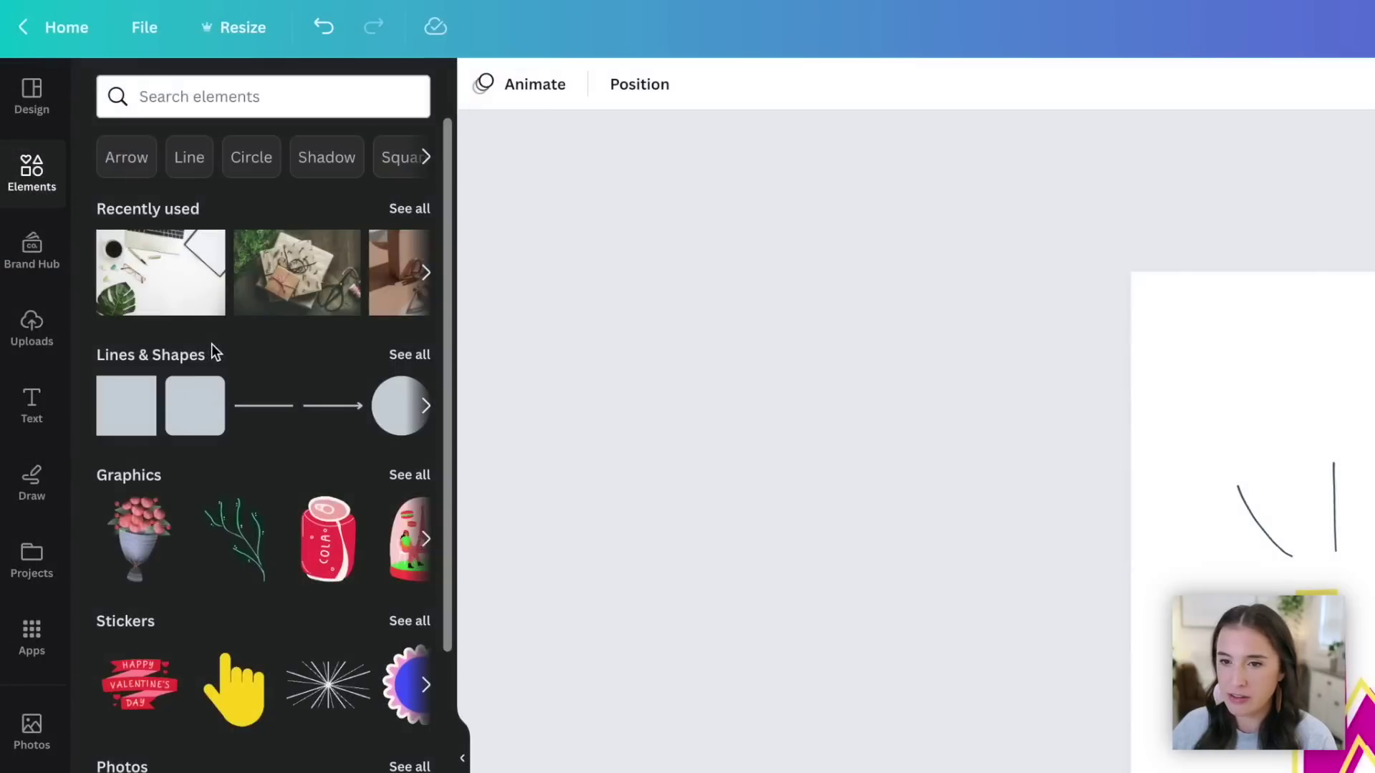
Add the recently used desk flat-lay photo, then scale and position it to cover the whole page.
left_click(191, 307)
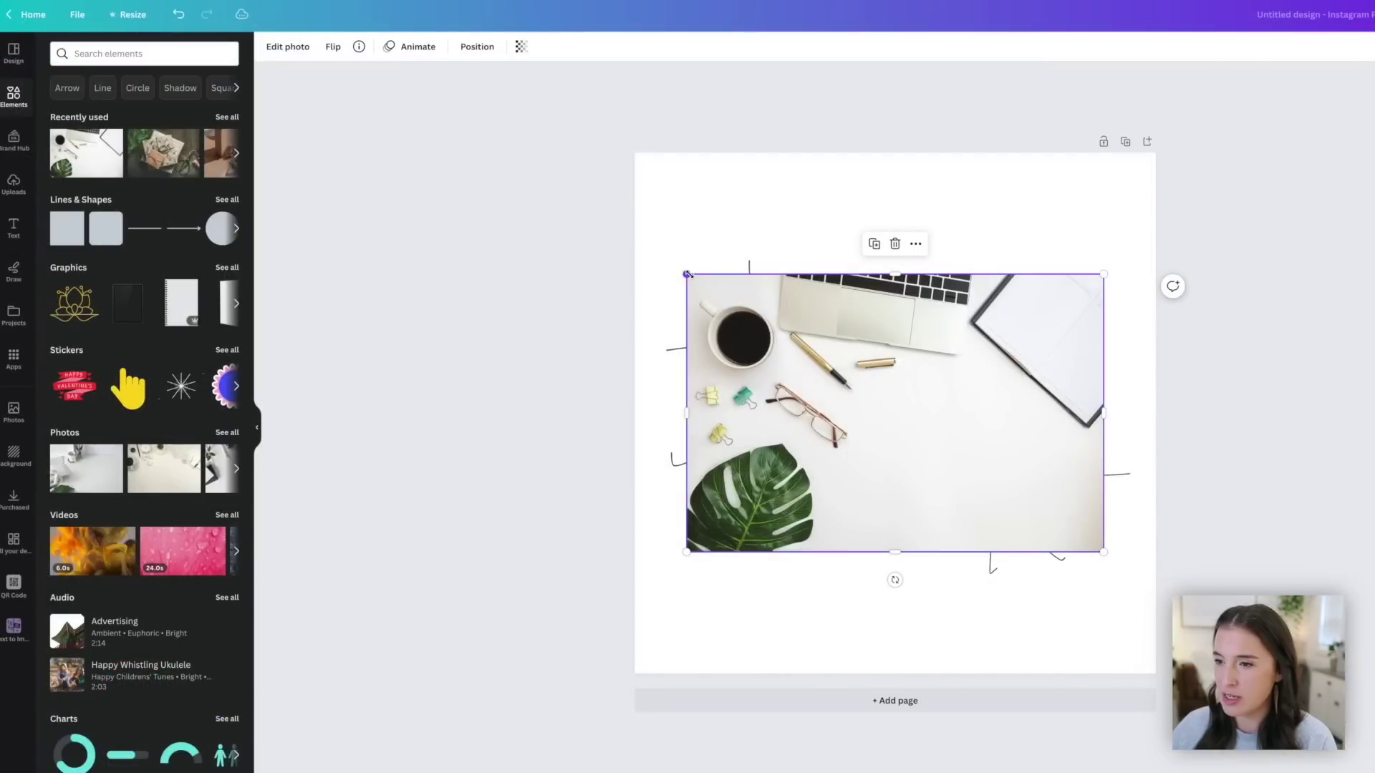
left_click_drag(686, 274, 556, 76)
left_click_drag(1105, 552, 1256, 730)
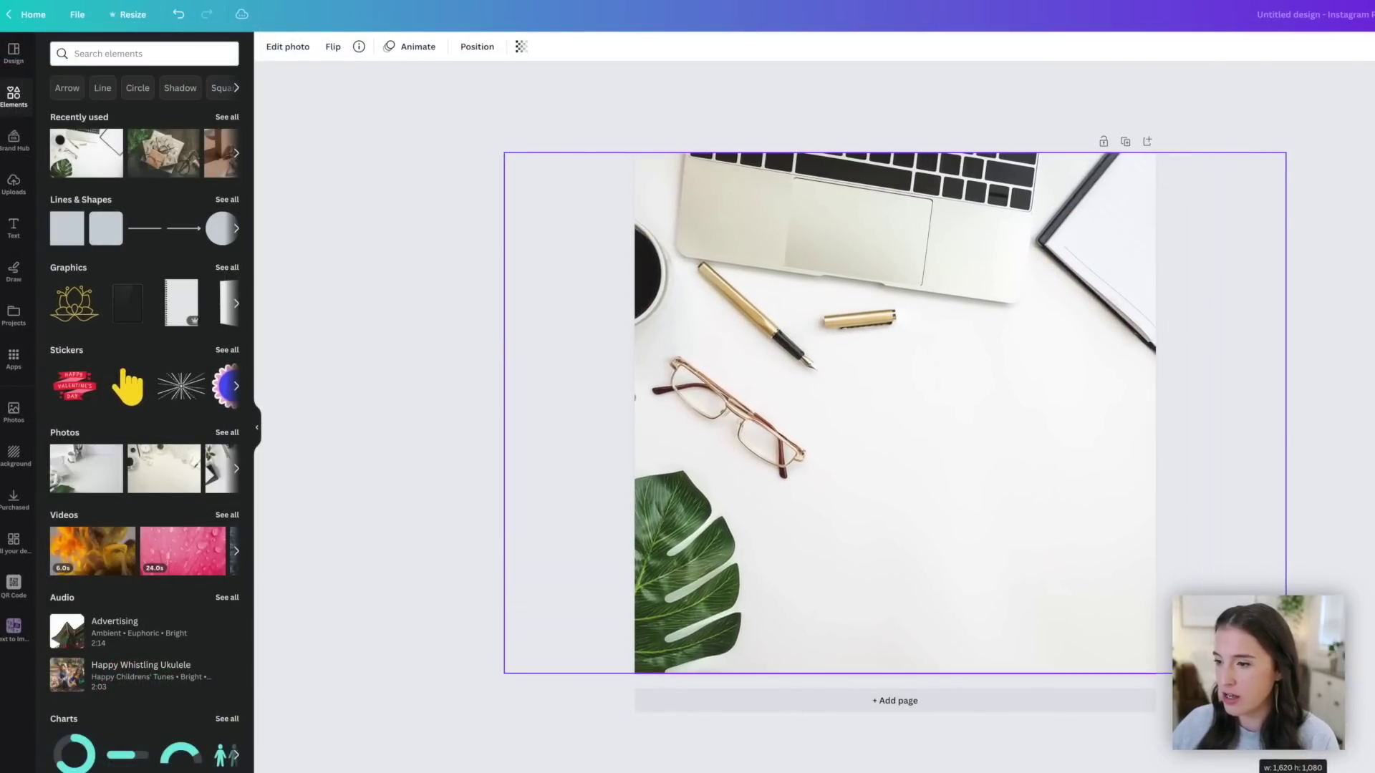
left_click_drag(844, 497, 969, 494)
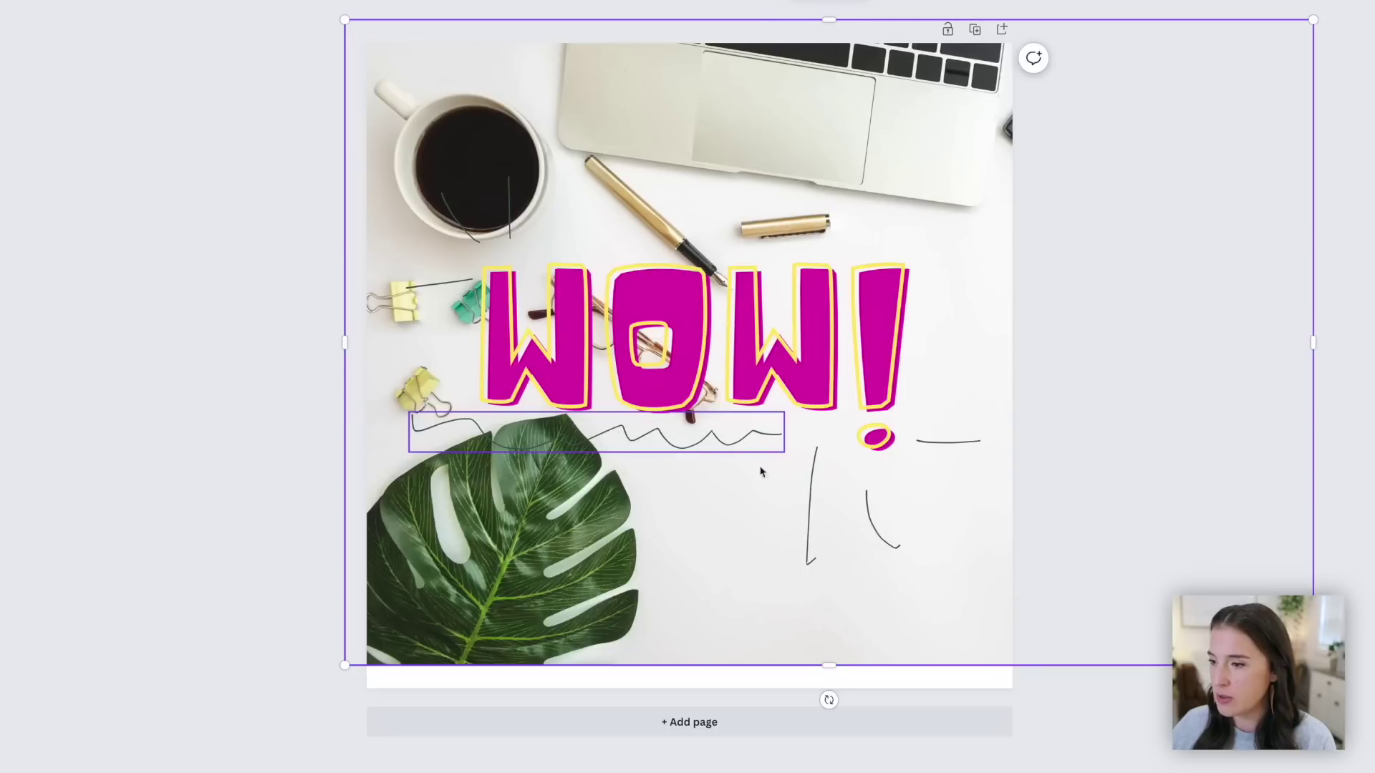
left_click_drag(659, 116, 680, 137)
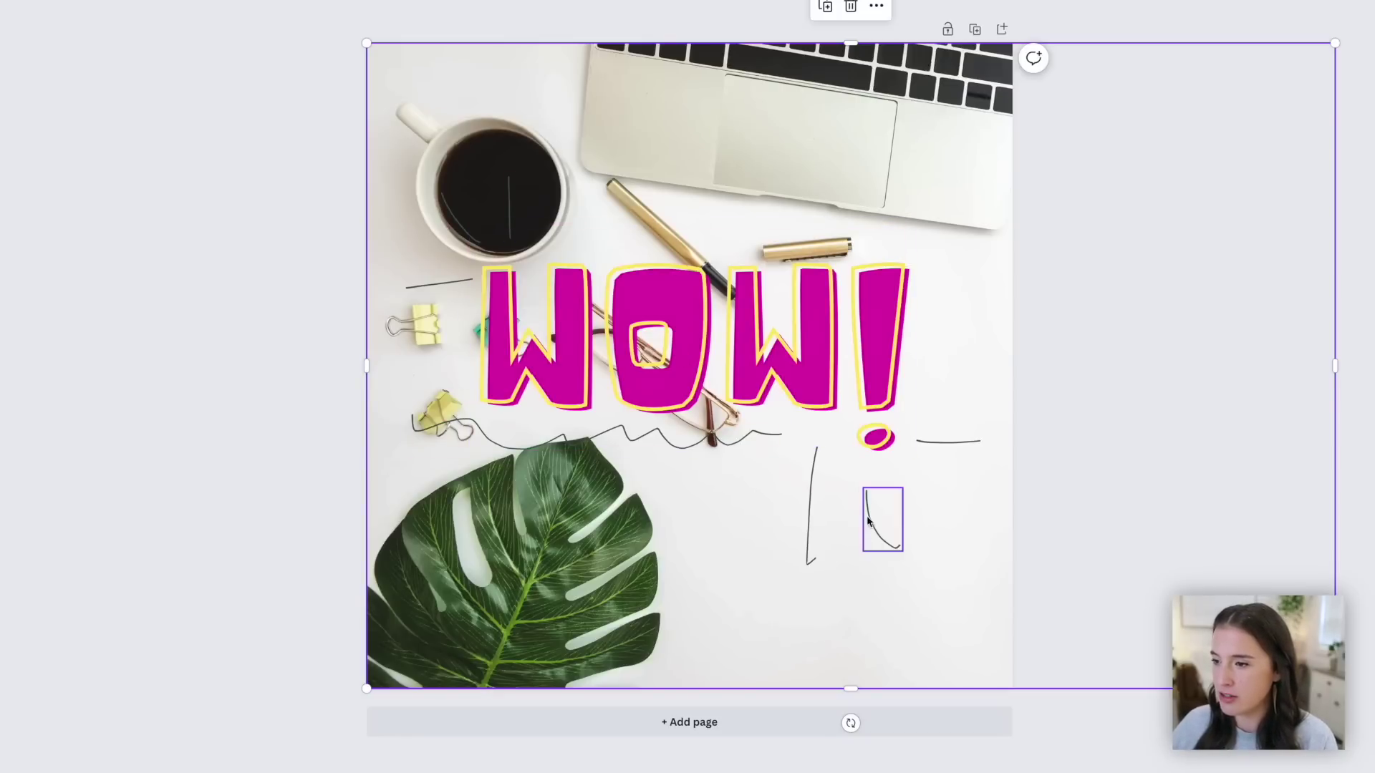
left_click_drag(767, 383, 693, 375)
mouse_move(748, 444)
left_mouse_down()
mouse_move(750, 459)
mouse_move(748, 430)
left_mouse_up()
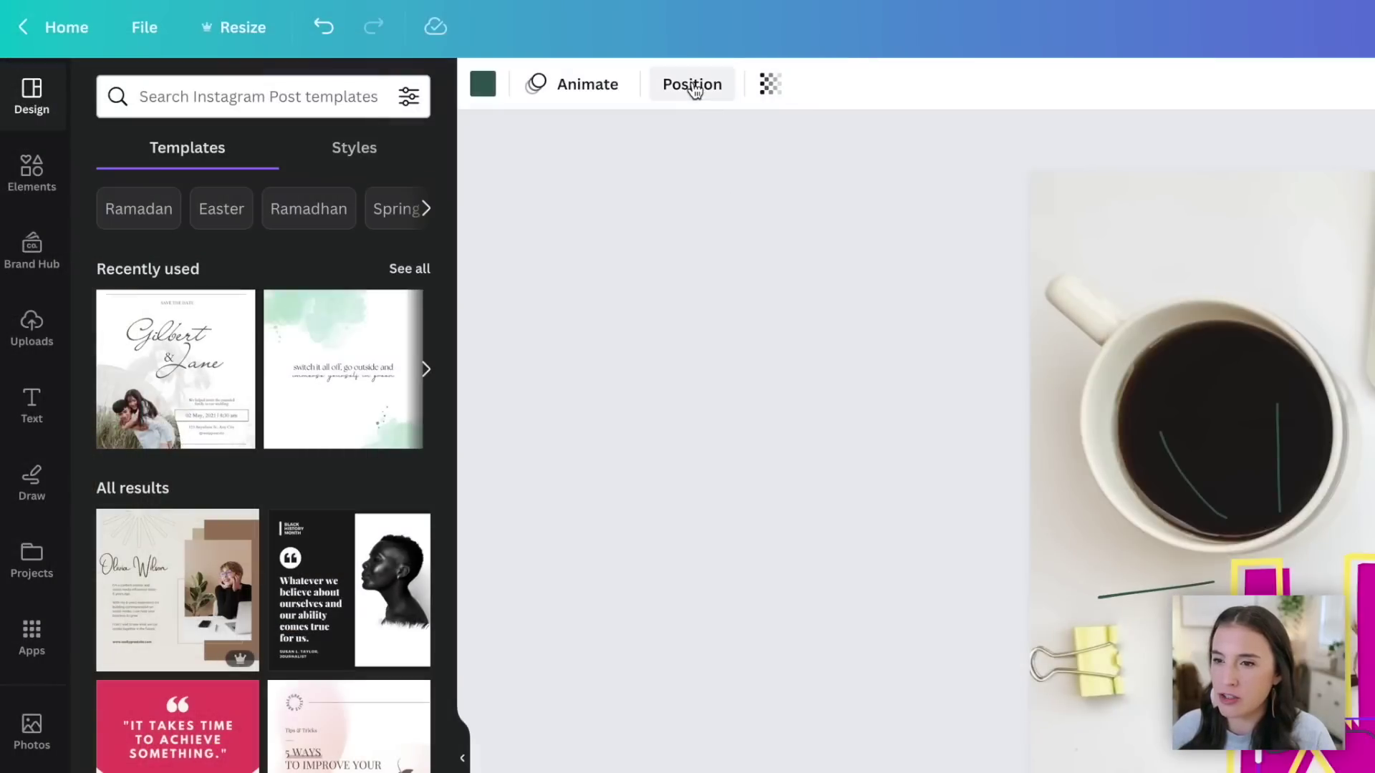
In the Overlapping layers list, drag the squiggle layer below the WOW! text layer.
left_click(389, 50)
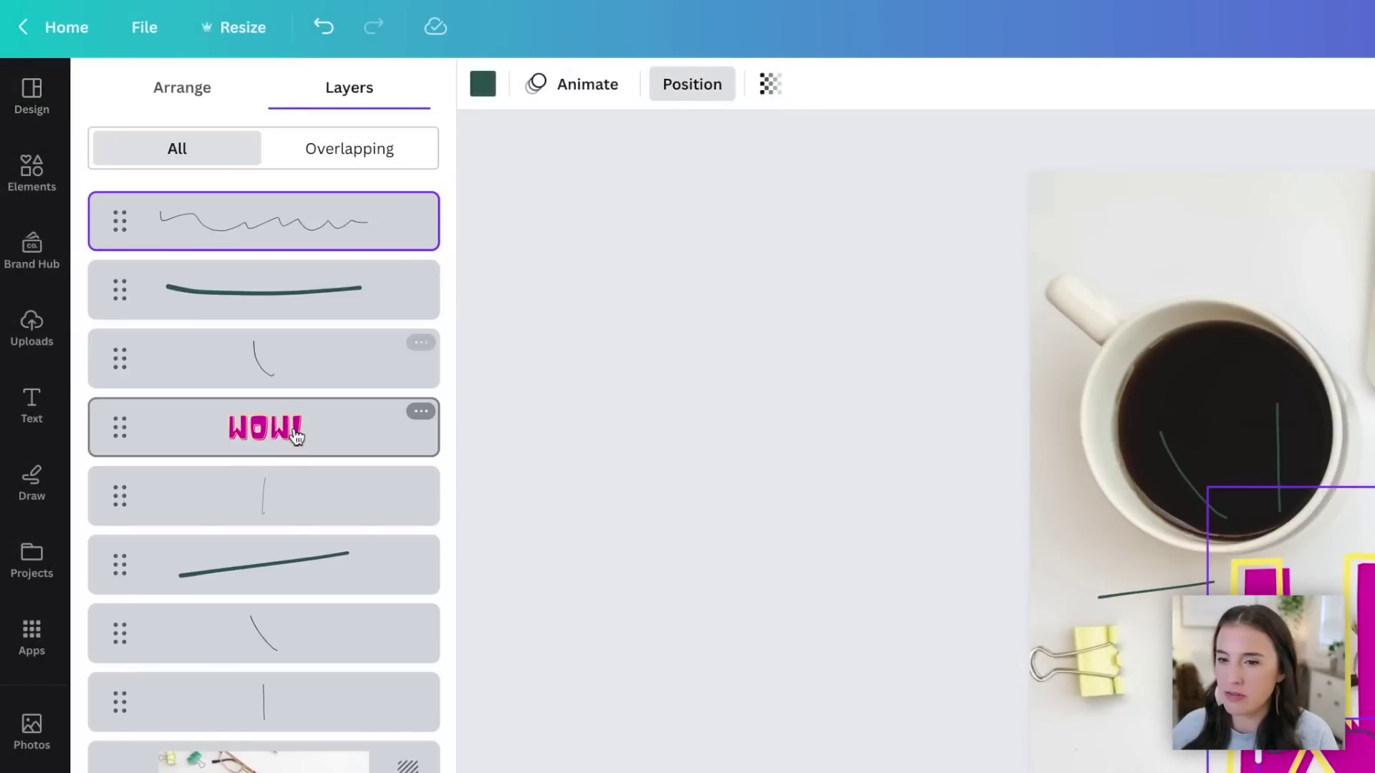
left_click(346, 164)
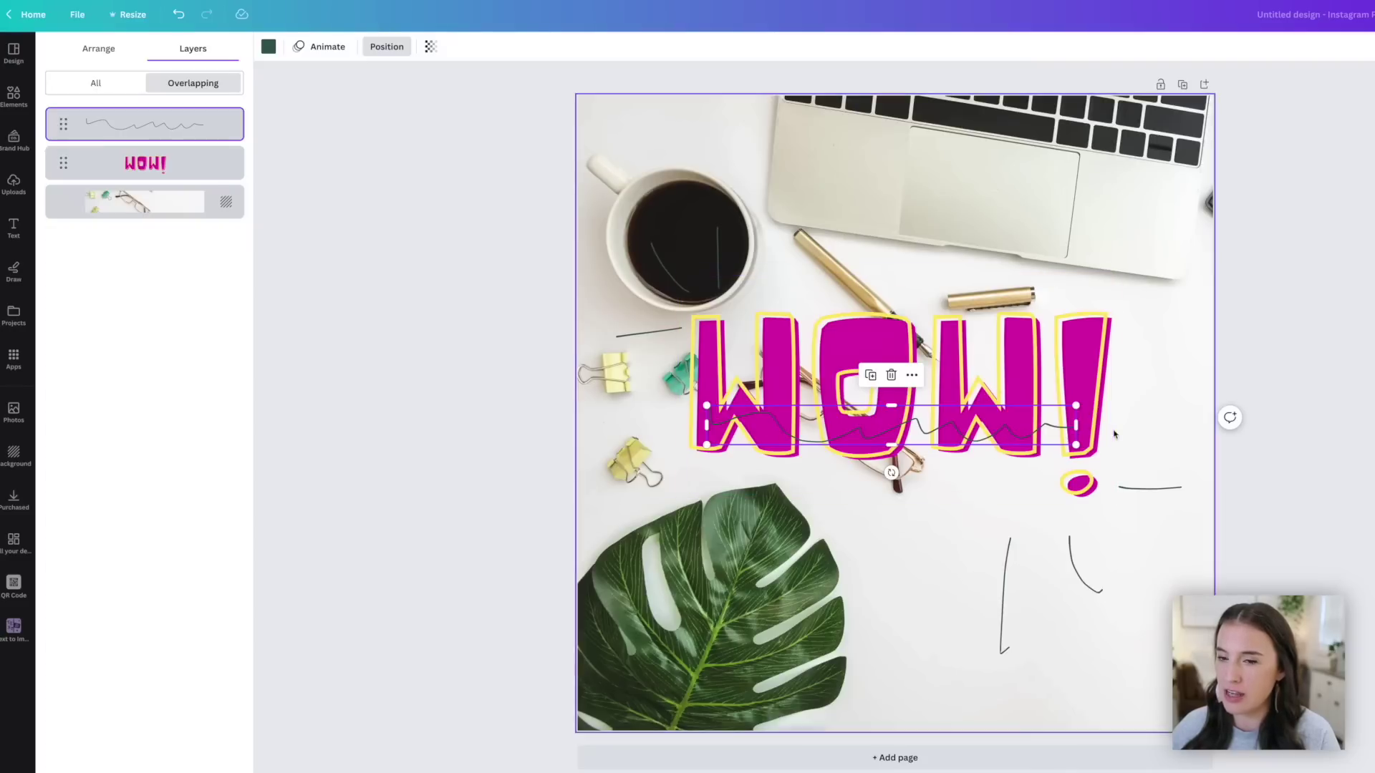
left_click(179, 163)
left_click_drag(199, 231, 192, 323)
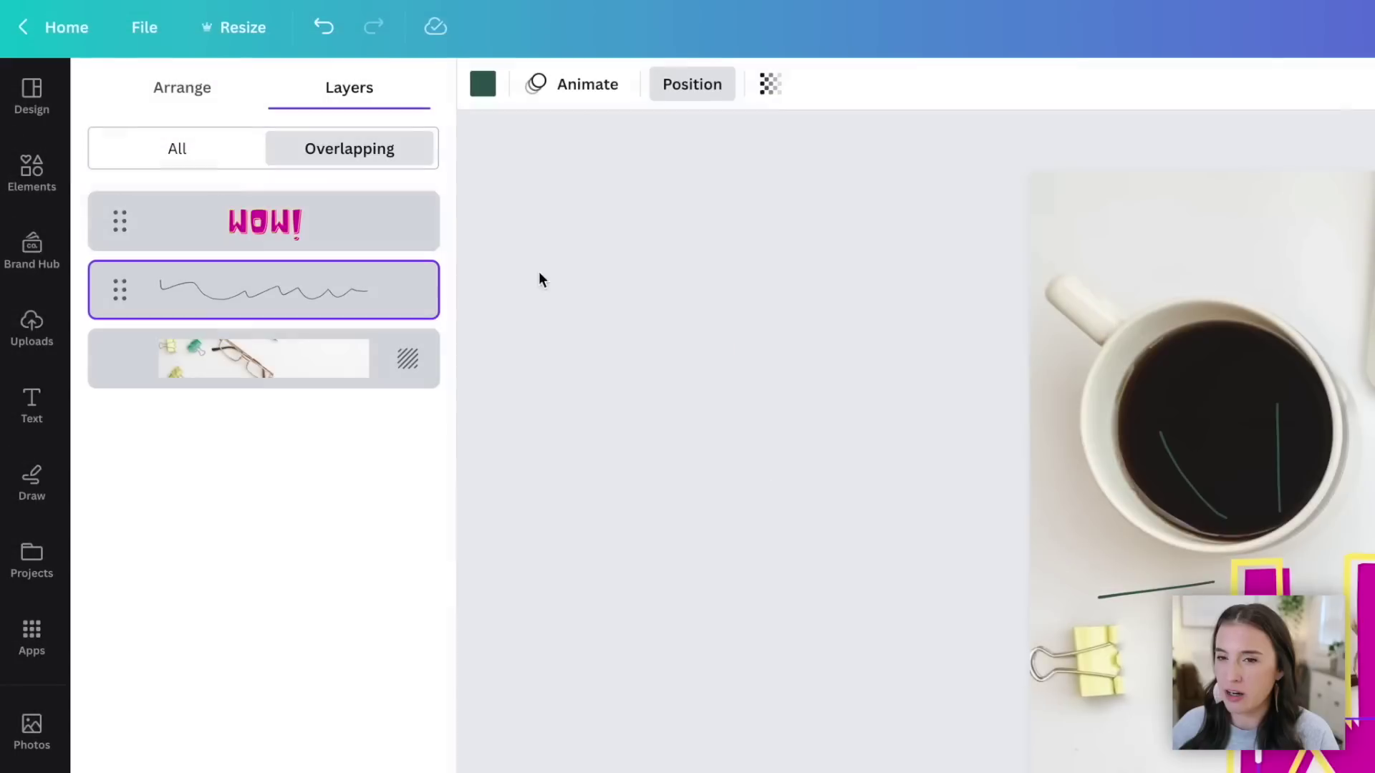
left_click(98, 51)
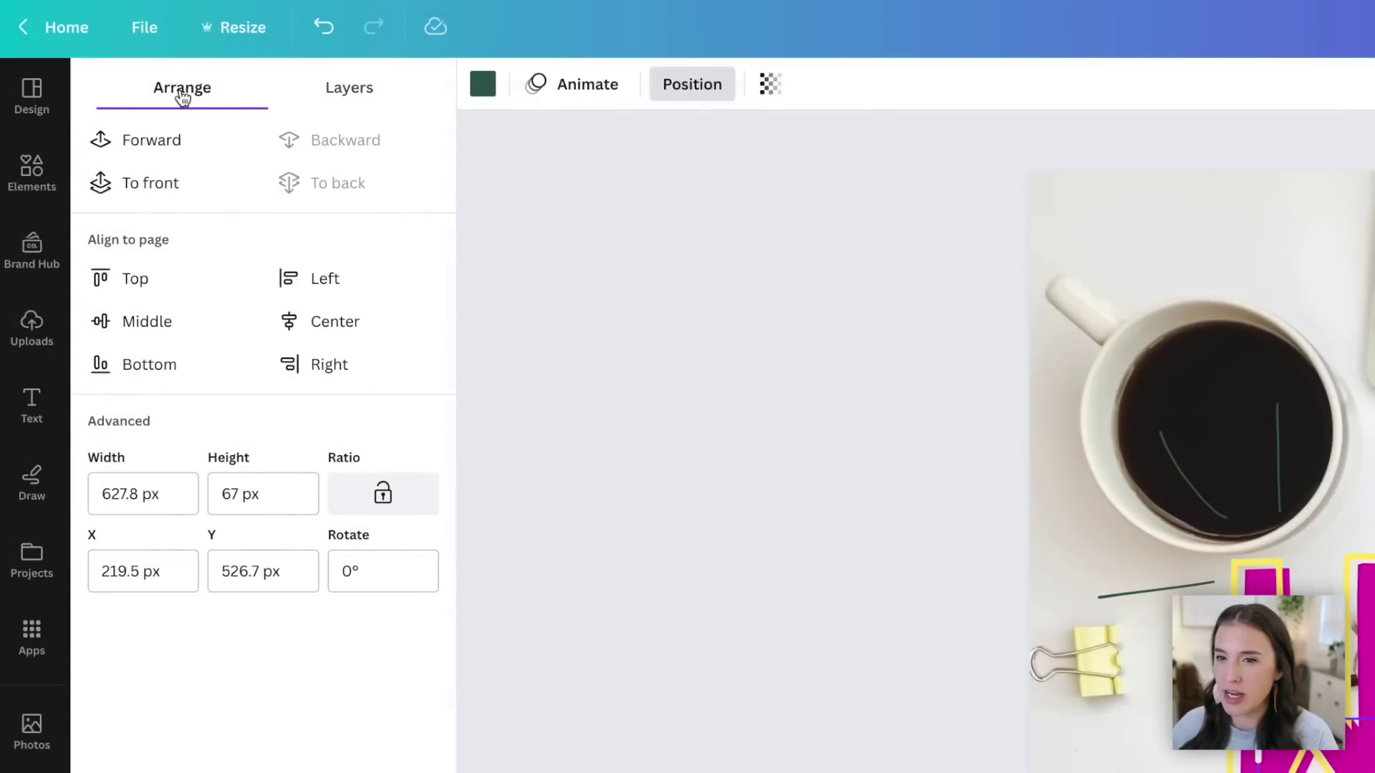
Move the squiggle one layer forward and back again, then list all layers.
left_click(182, 143)
left_click(362, 138)
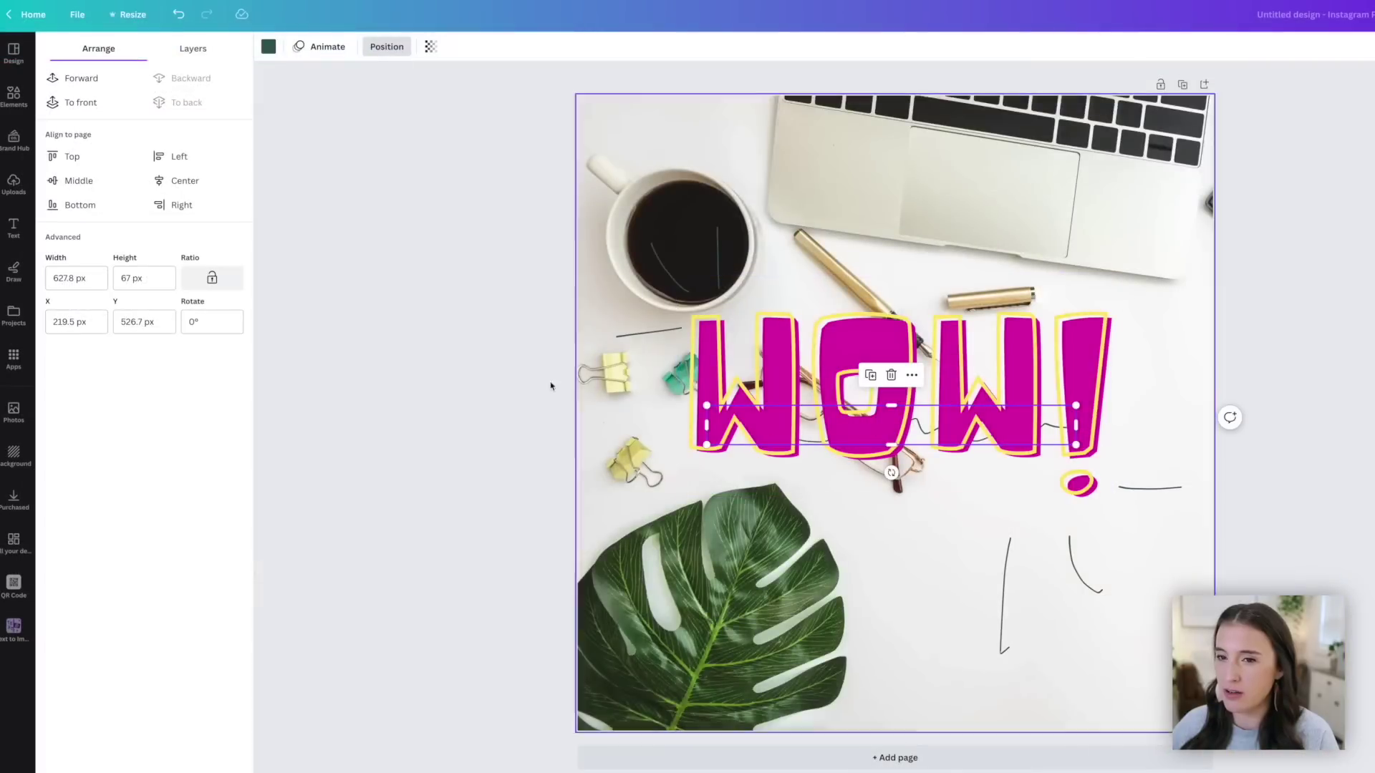
left_click(188, 62)
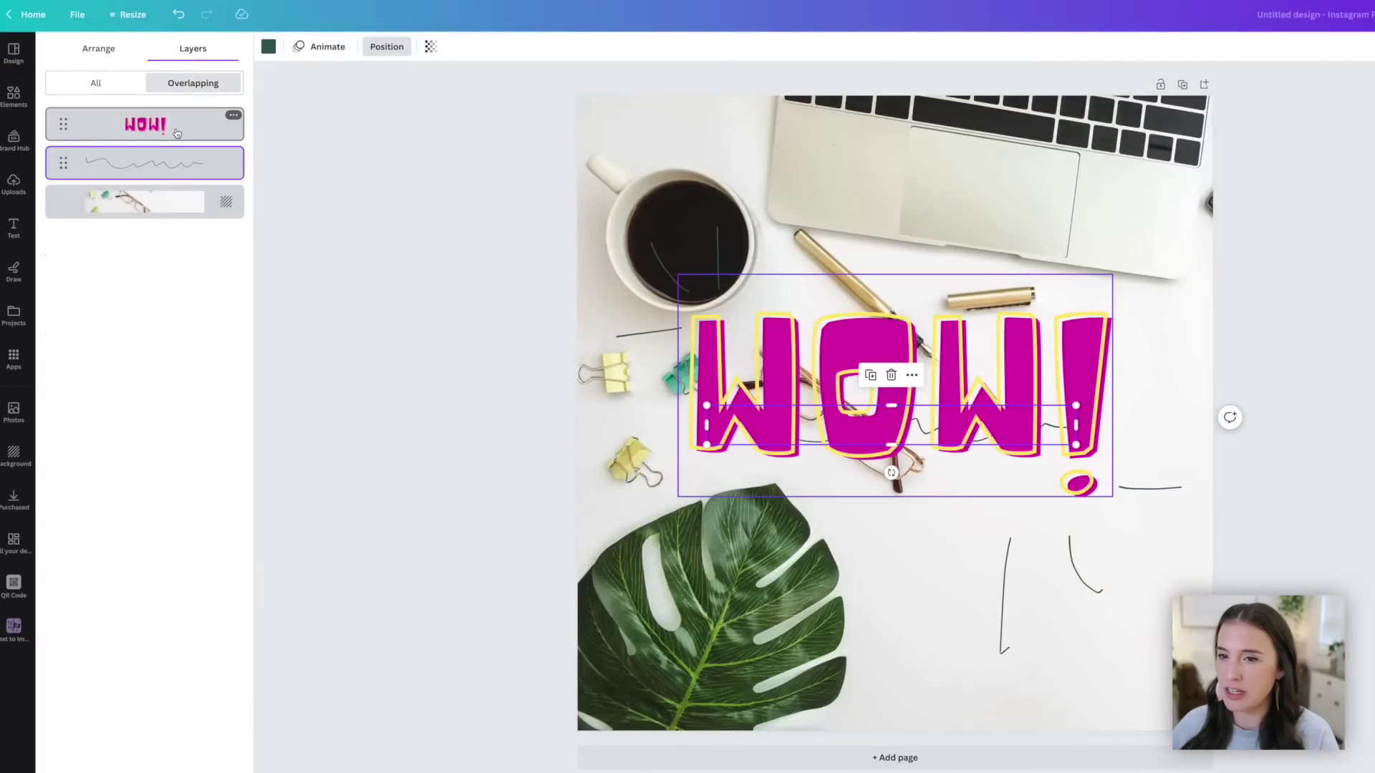
left_click(100, 86)
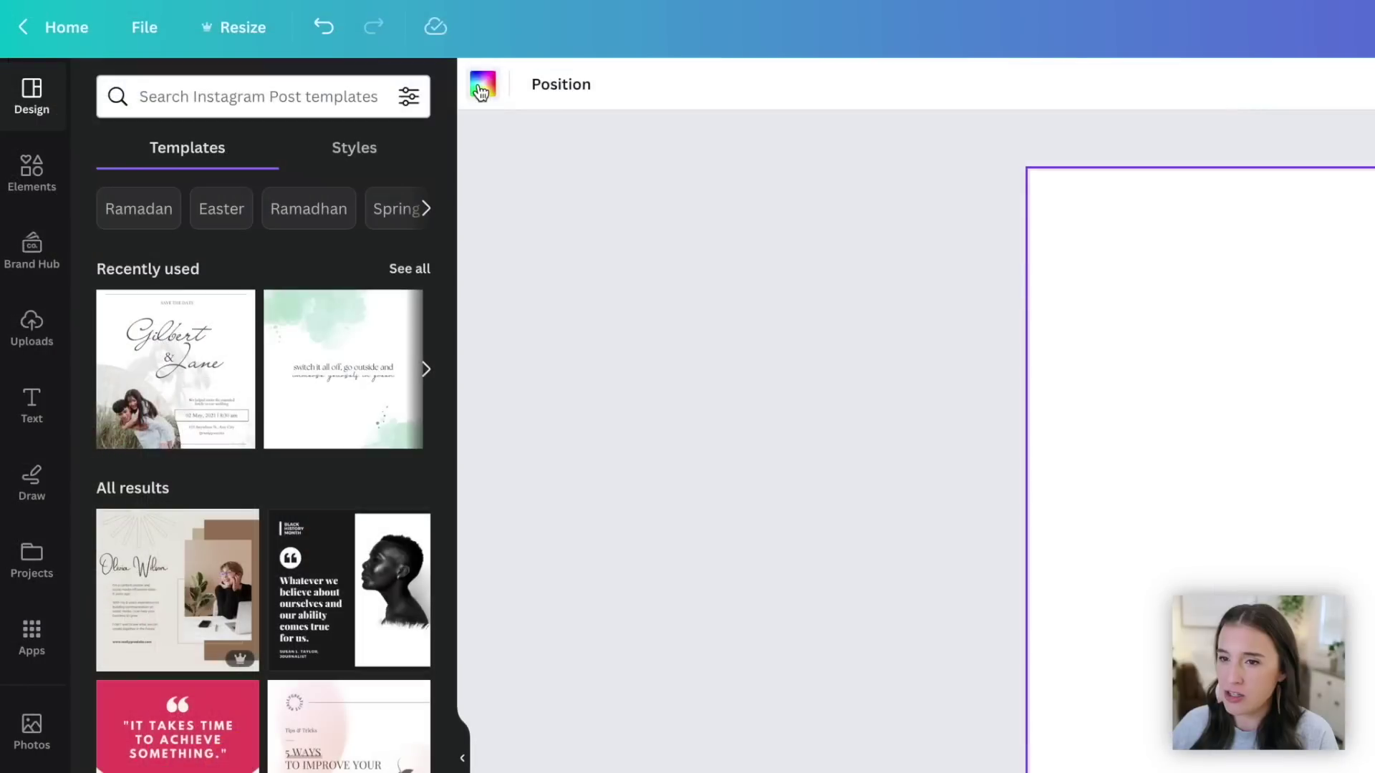
Fill the page background with dark green #305D54 and start a custom colour from it.
left_click(269, 46)
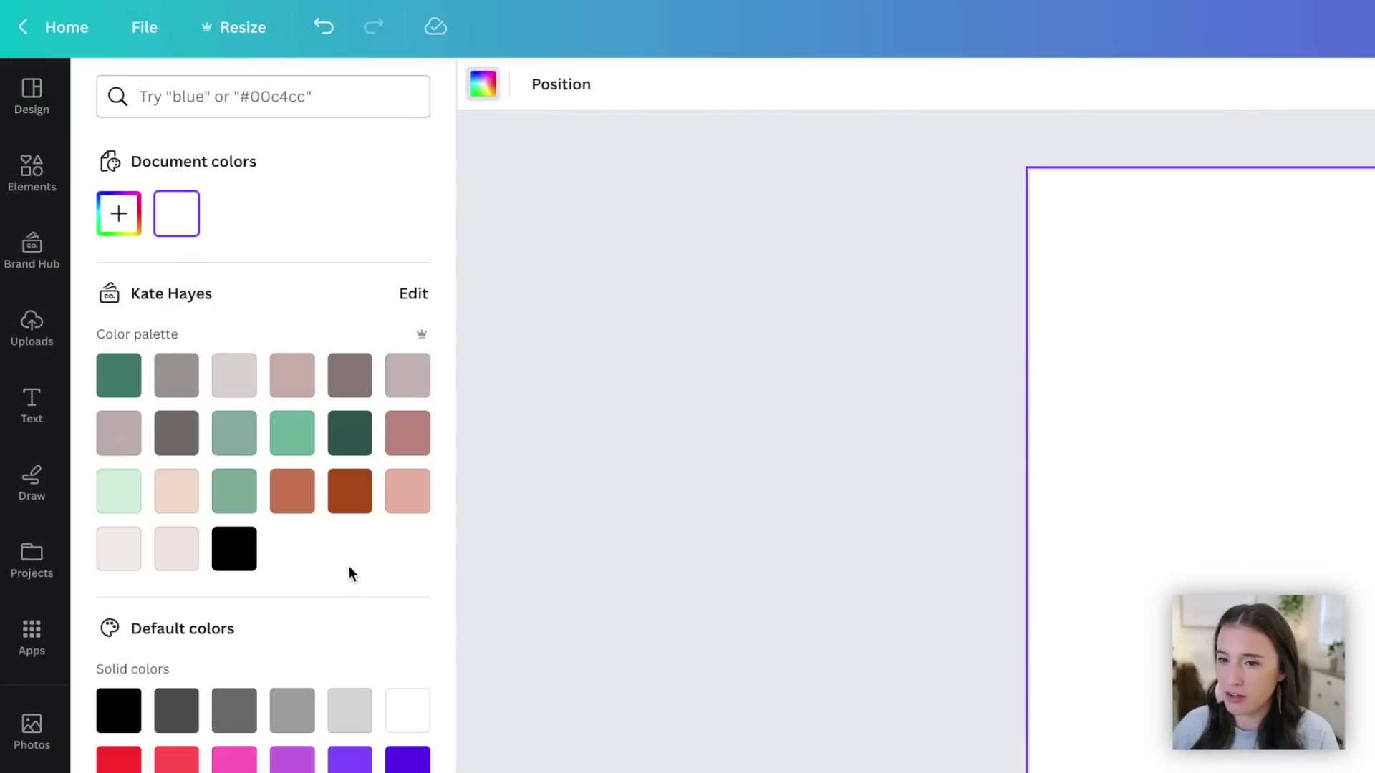
left_click(358, 450)
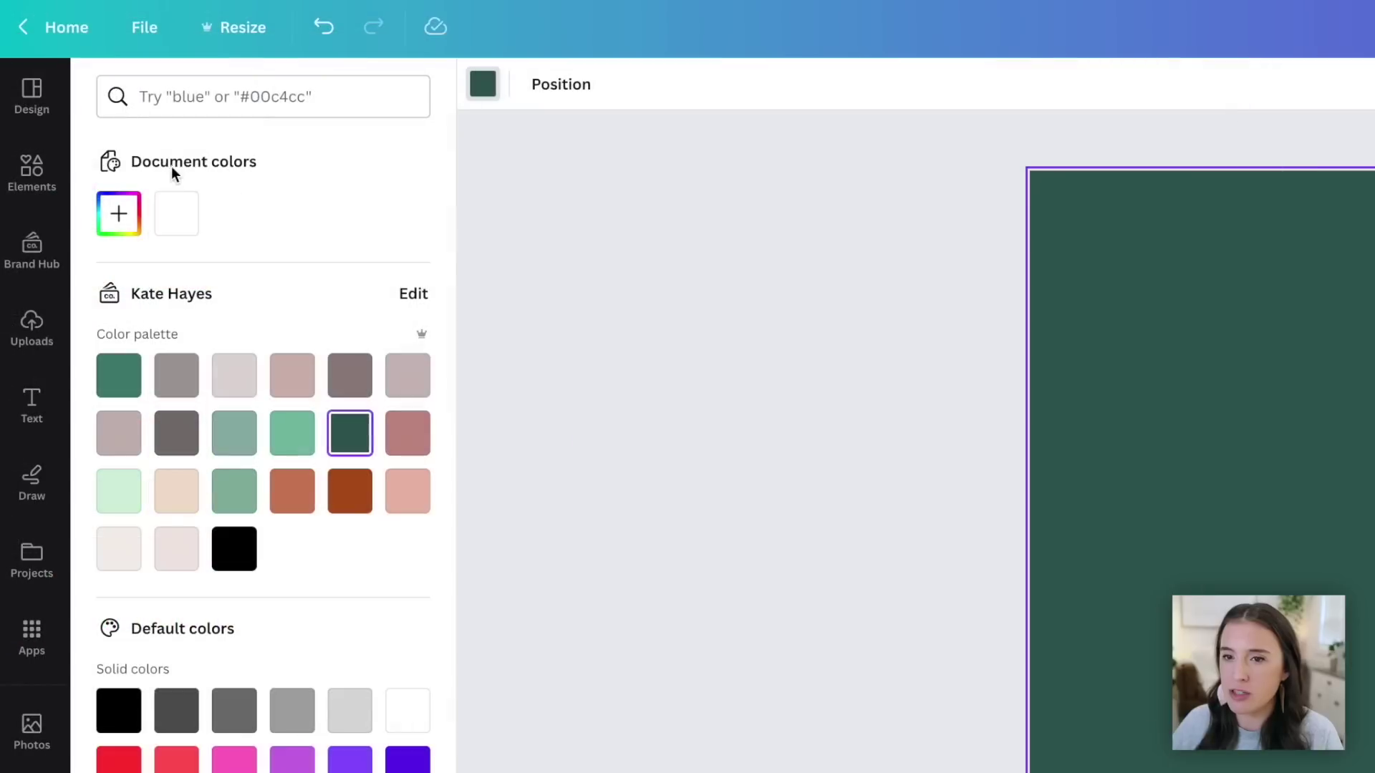
left_click(110, 228)
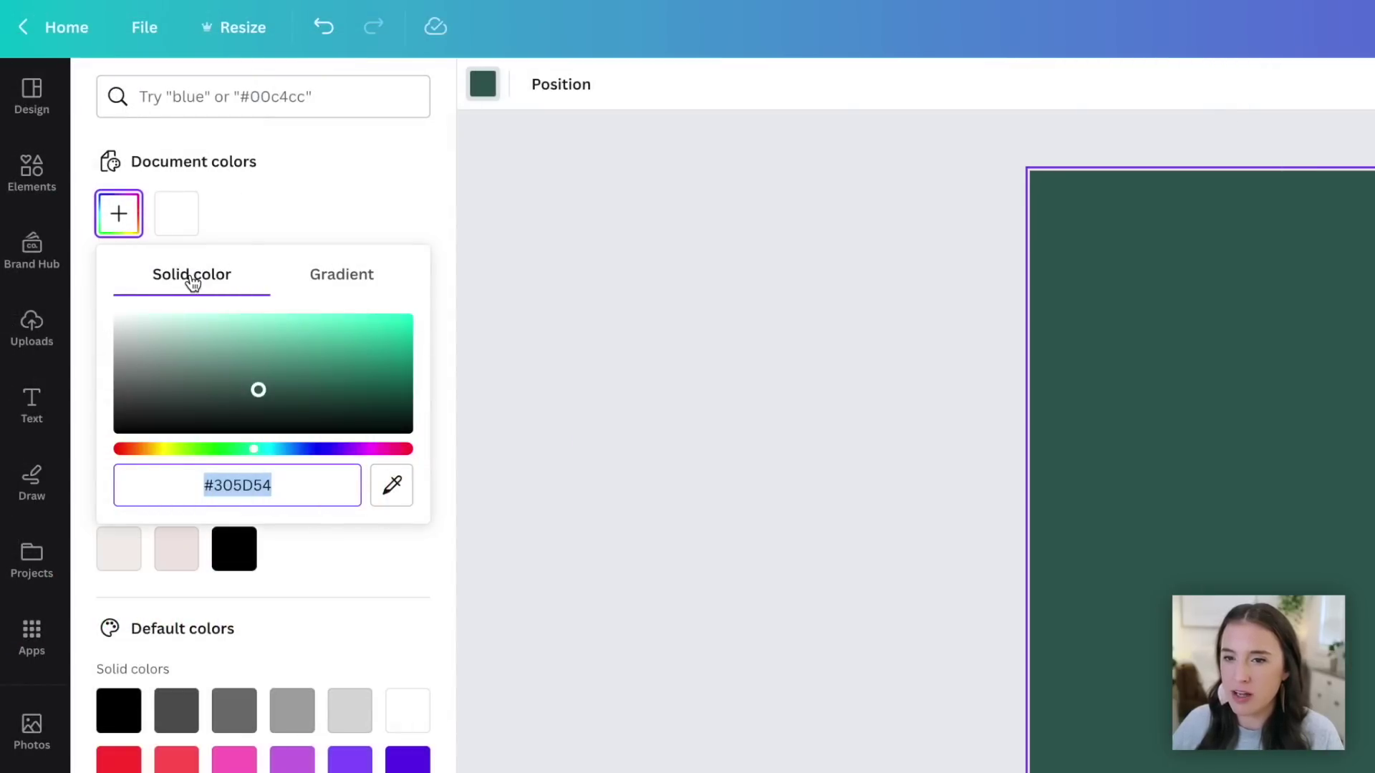
Turn the background fill into a gradient of dark green, orange and a third green colour.
left_click(342, 276)
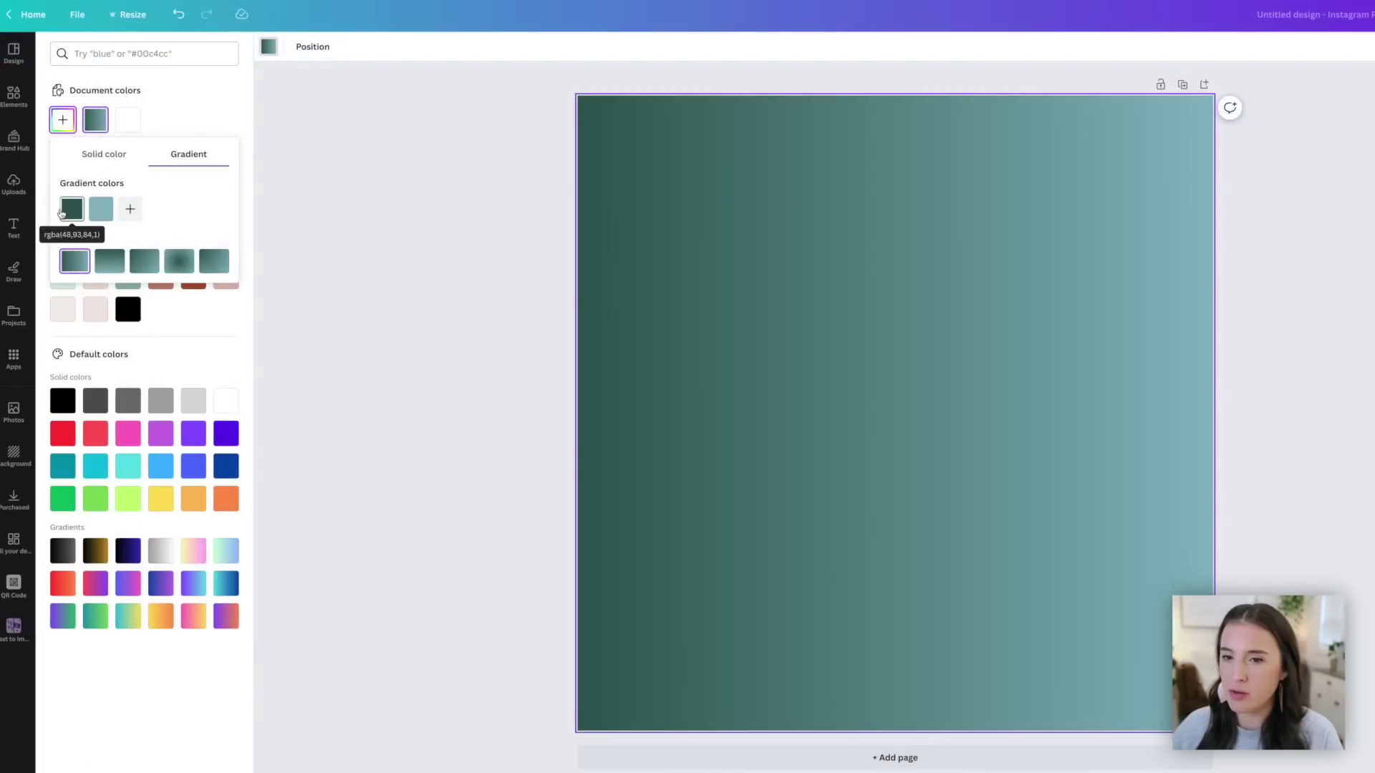
left_click(101, 209)
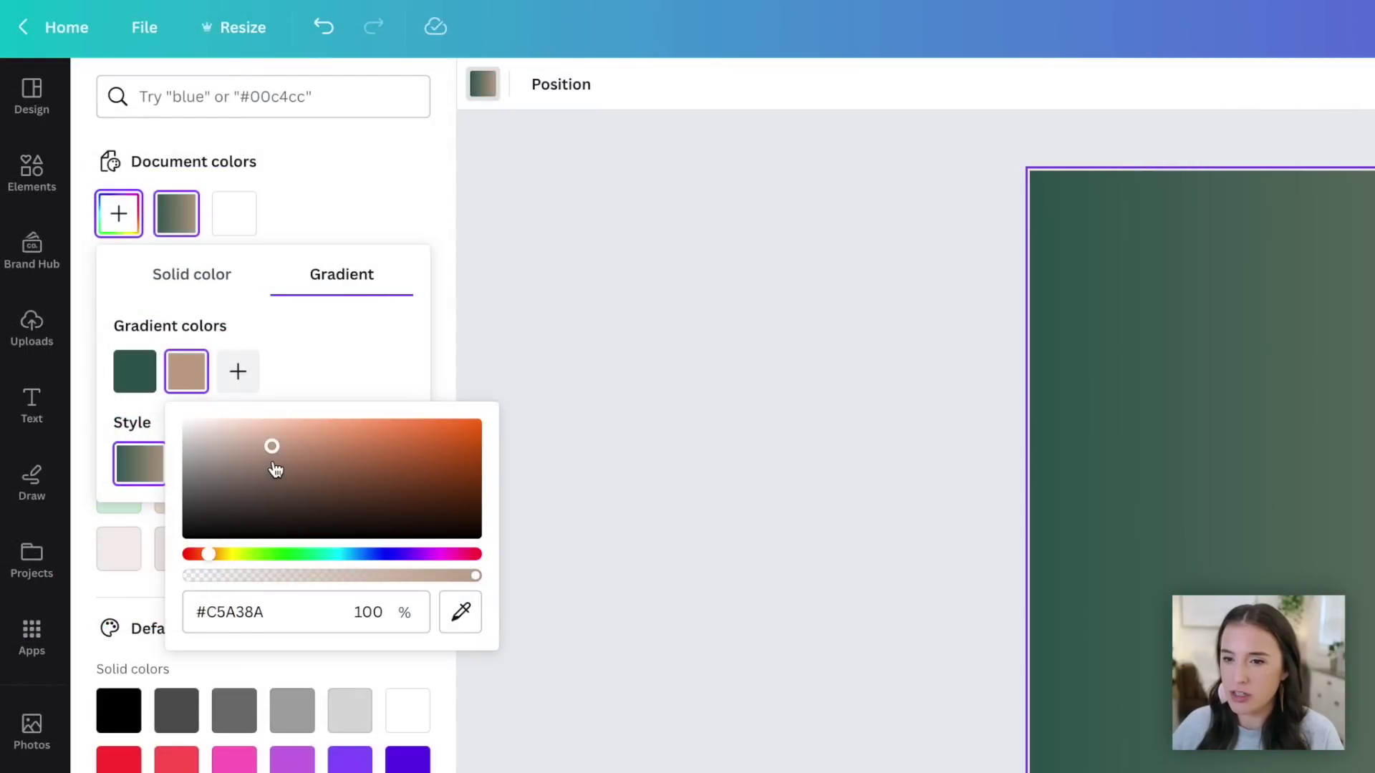
left_click(358, 435)
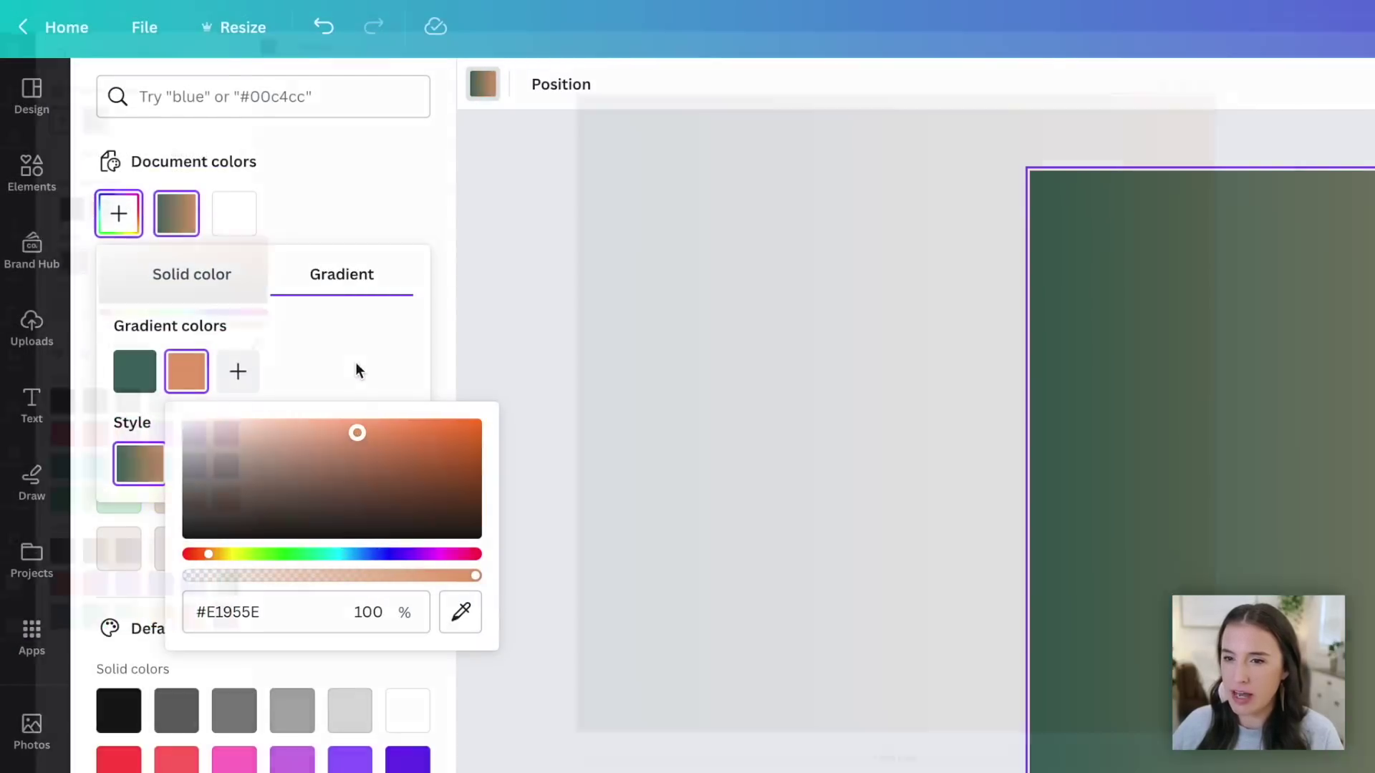
left_click(358, 370)
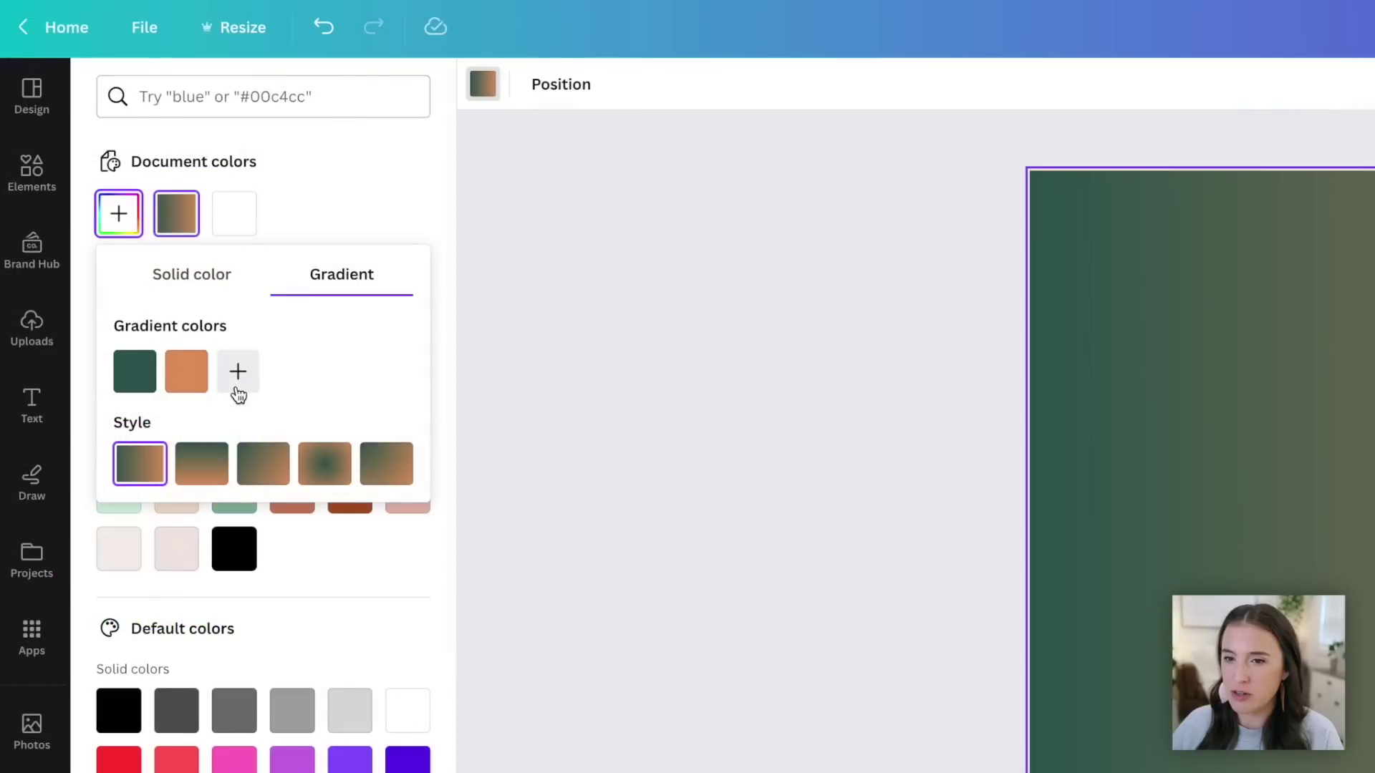
left_click(130, 209)
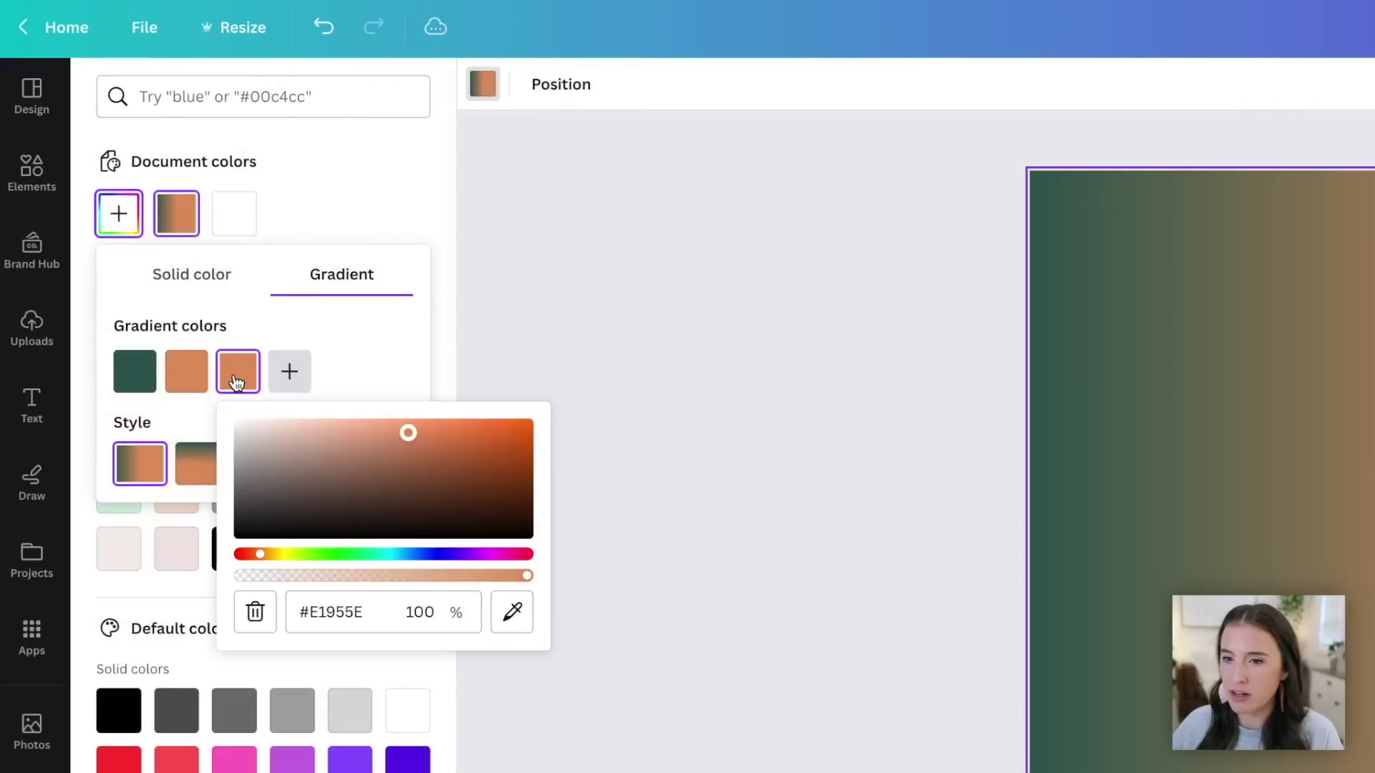
left_click(358, 554)
left_click(354, 347)
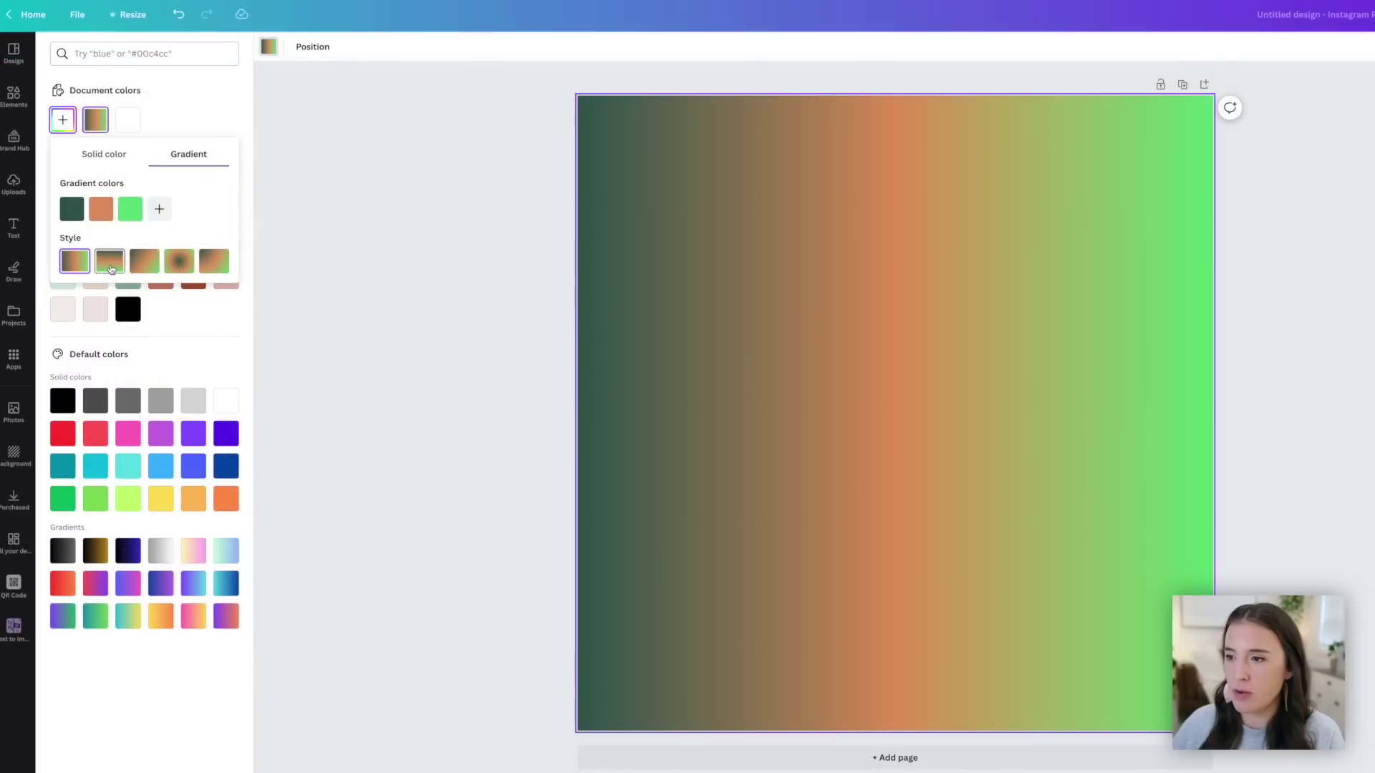
Try vertical, diagonal and centre-radial gradient styles, settling on one radiating from a corner.
left_click(203, 474)
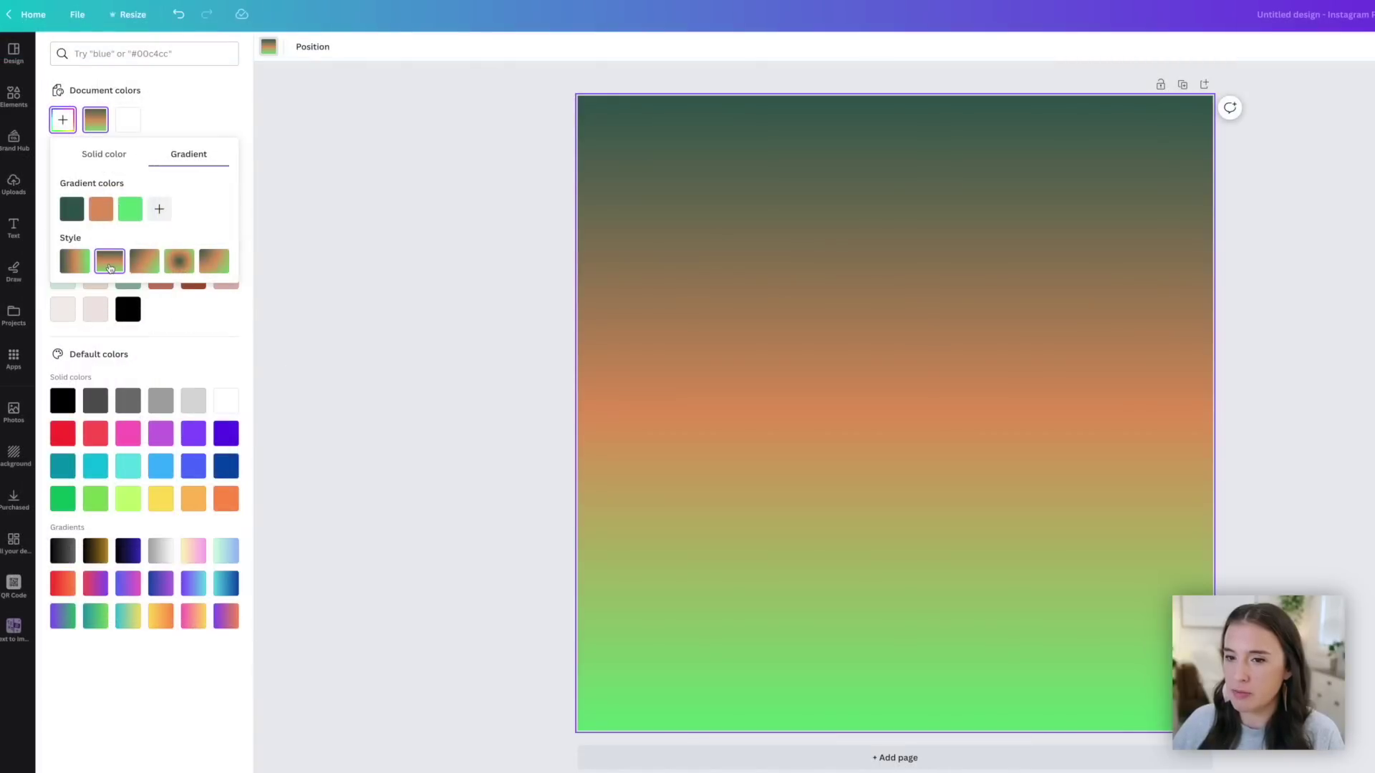
left_click(143, 262)
left_click(179, 264)
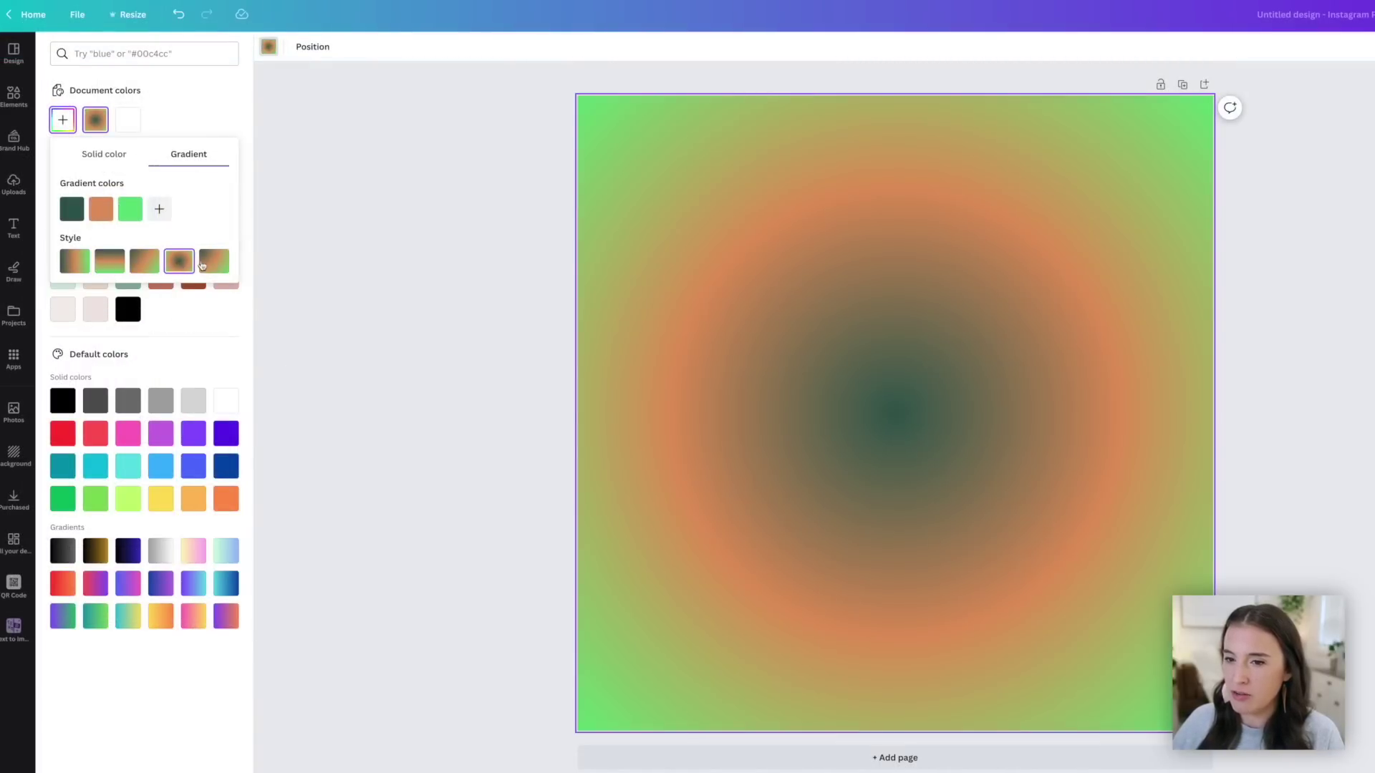
left_click(214, 262)
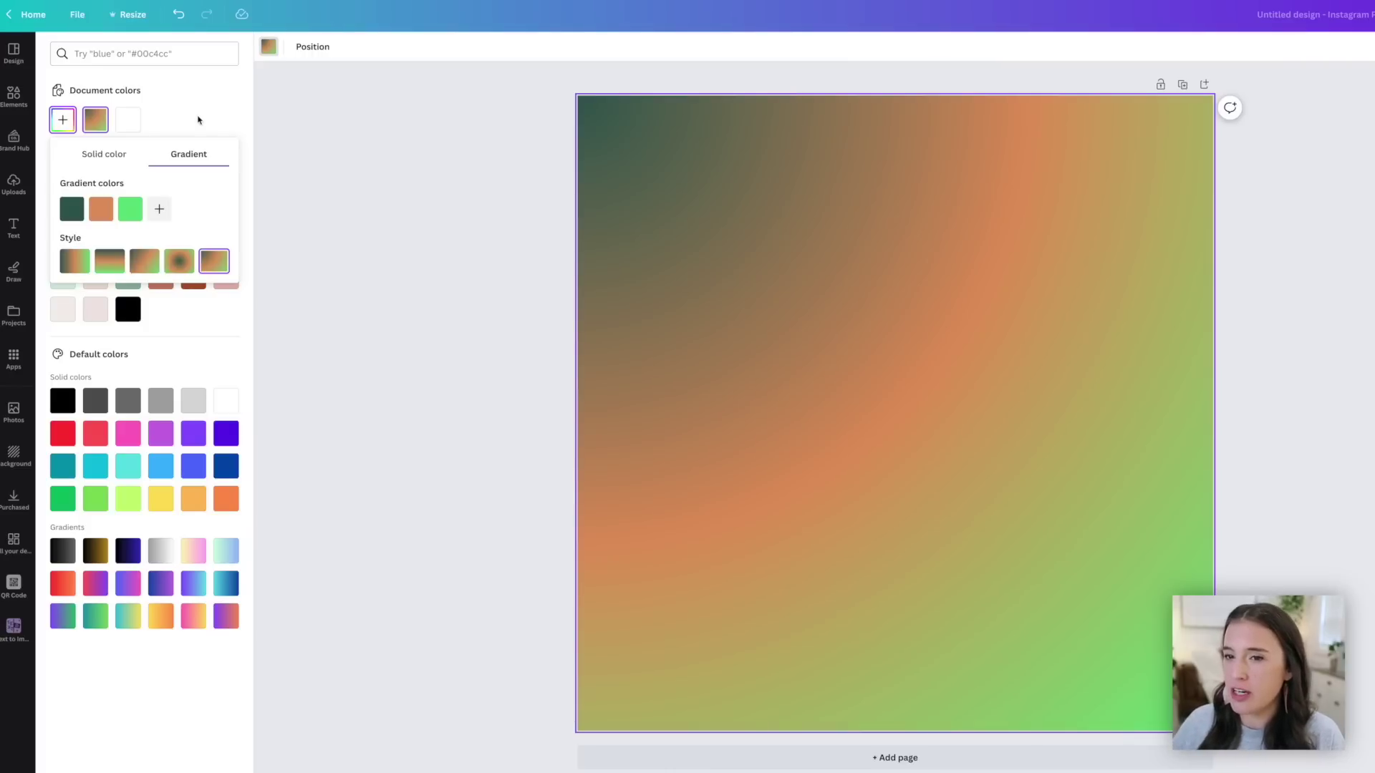
left_click(219, 109)
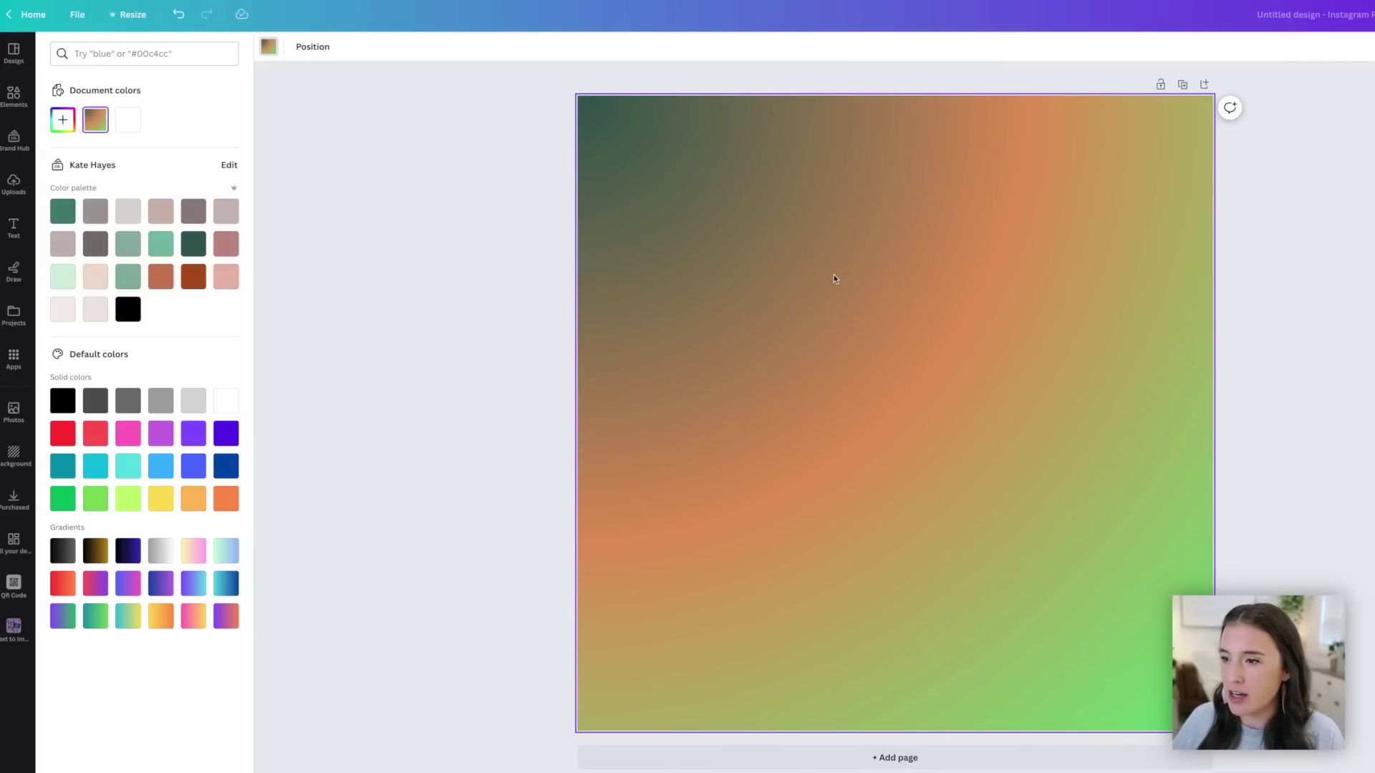